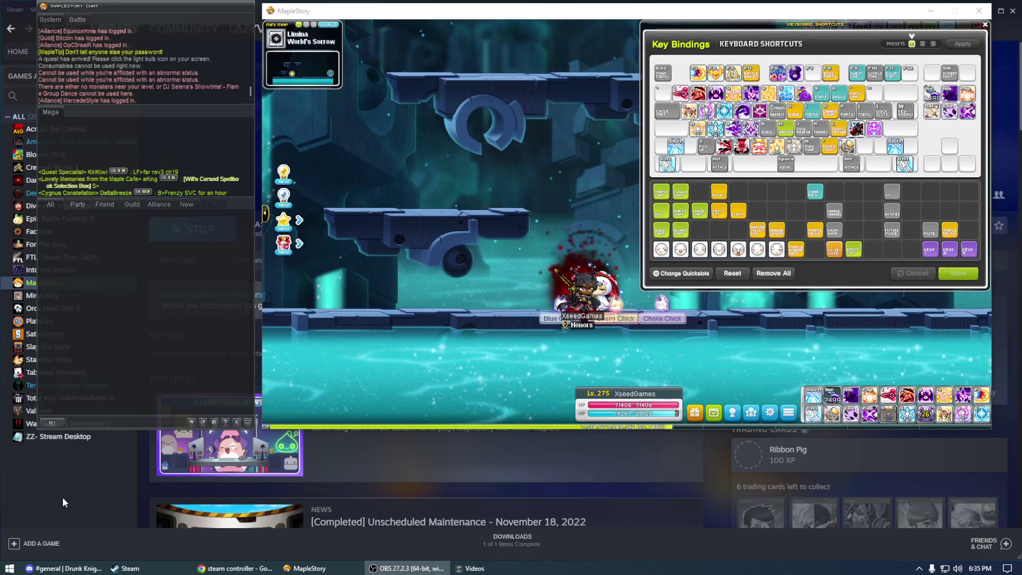
Switch to Steam and open MapleStory's controller layout configurator, placing its window over the library page.
click(62, 496)
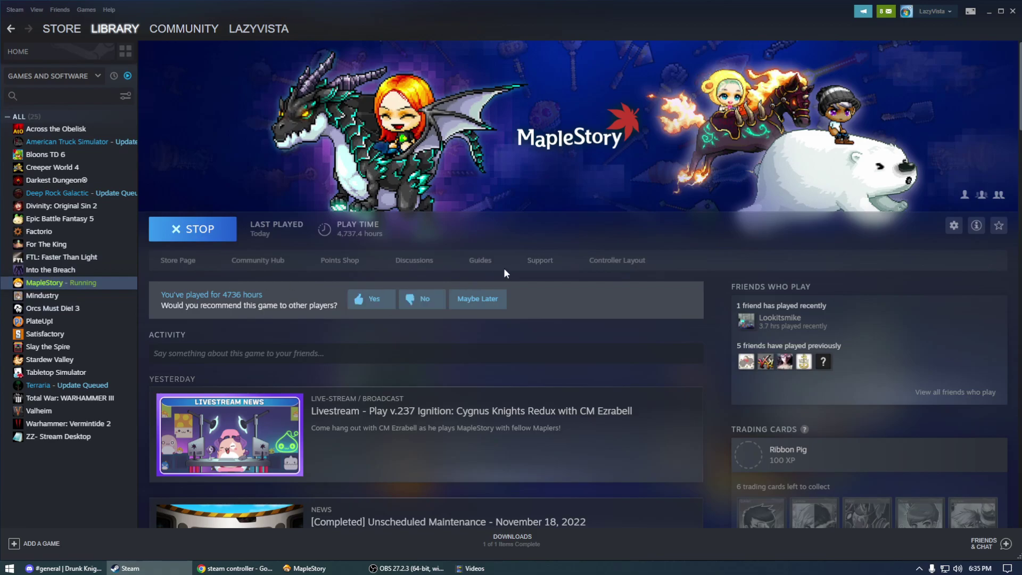
click(614, 262)
drag(555, 108, 514, 103)
drag(649, 104, 671, 318)
drag(601, 314, 602, 174)
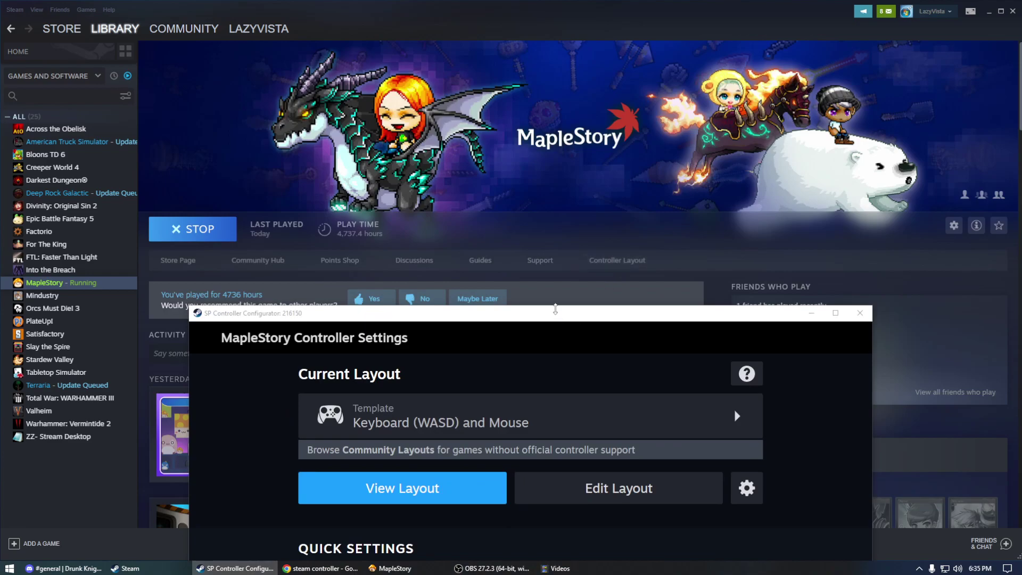
drag(520, 176, 491, 25)
Load the Keyboard (WASD) and Mouse template as MapleStory's current controller layout.
click(495, 129)
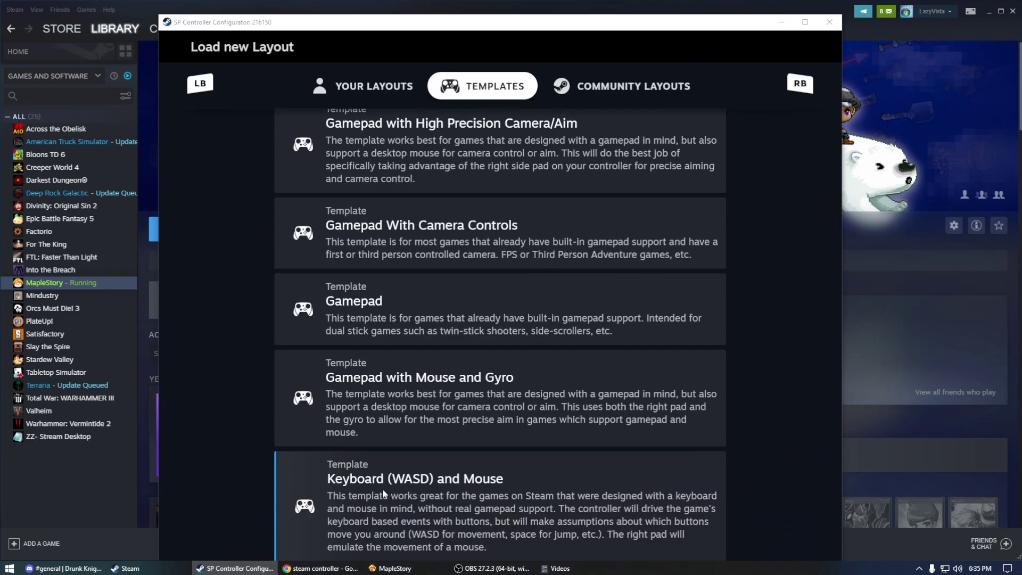
click(543, 471)
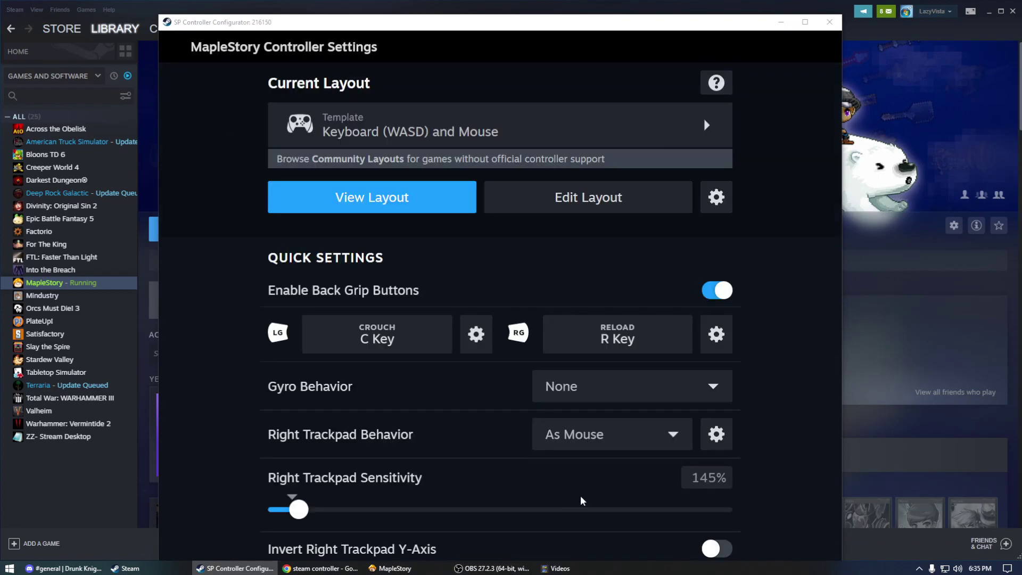
drag(608, 15, 586, 42)
Open the current layout for editing and preview its bindings on the controller diagram.
click(563, 222)
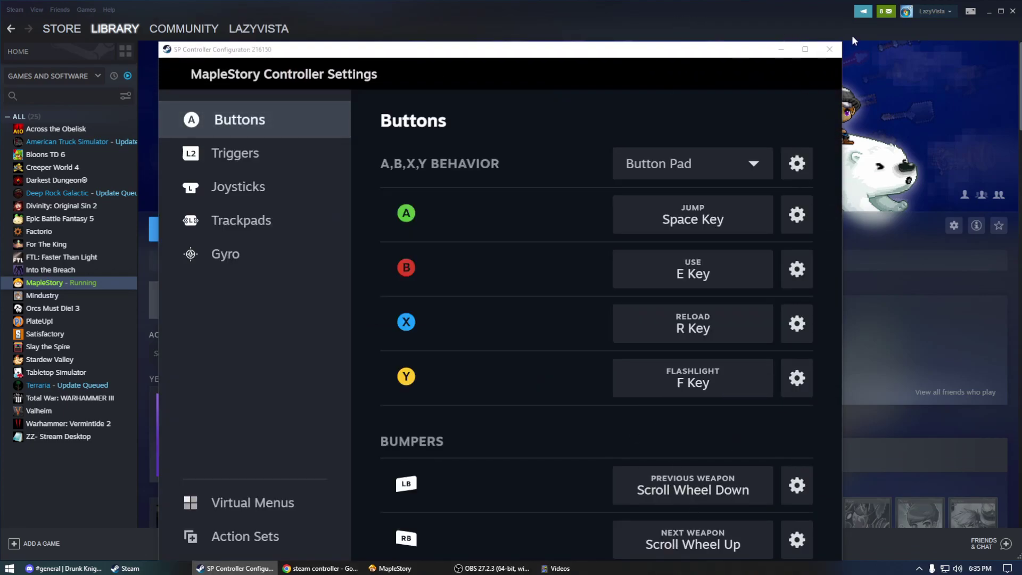
drag(719, 56, 710, 20)
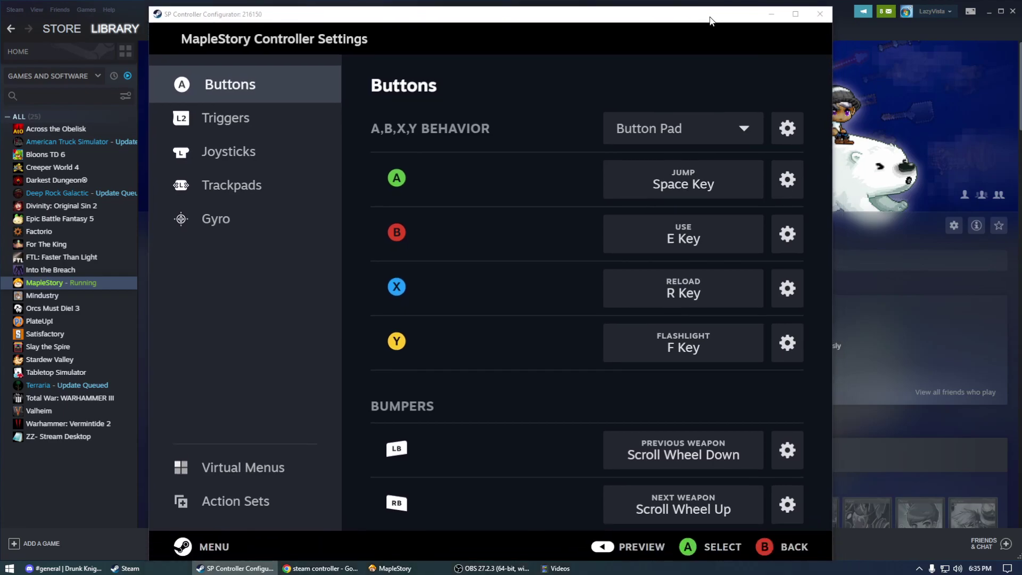
click(620, 547)
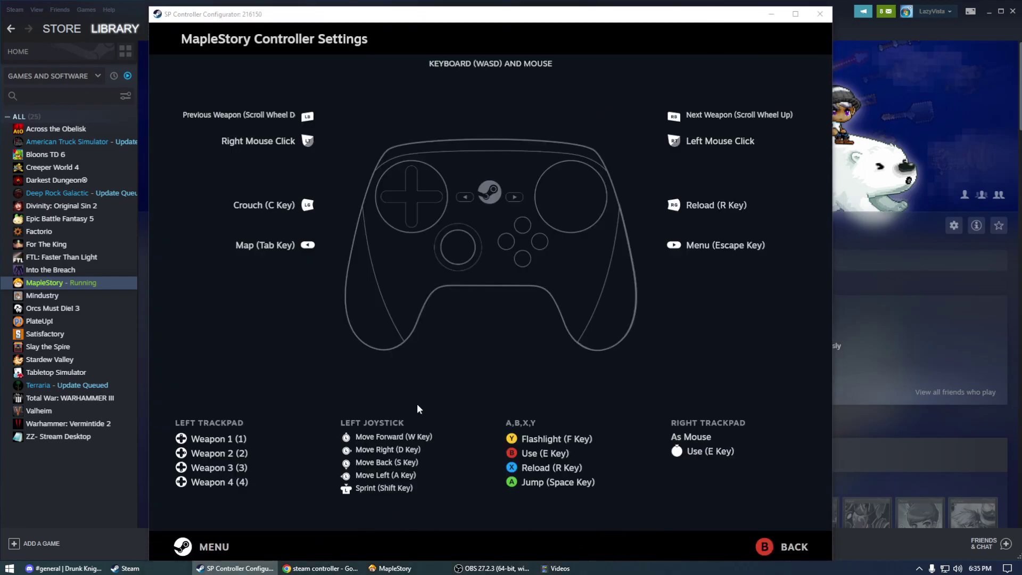
Switch to the MapleStory game and test how the template's joystick and button bindings act on the character.
click(379, 567)
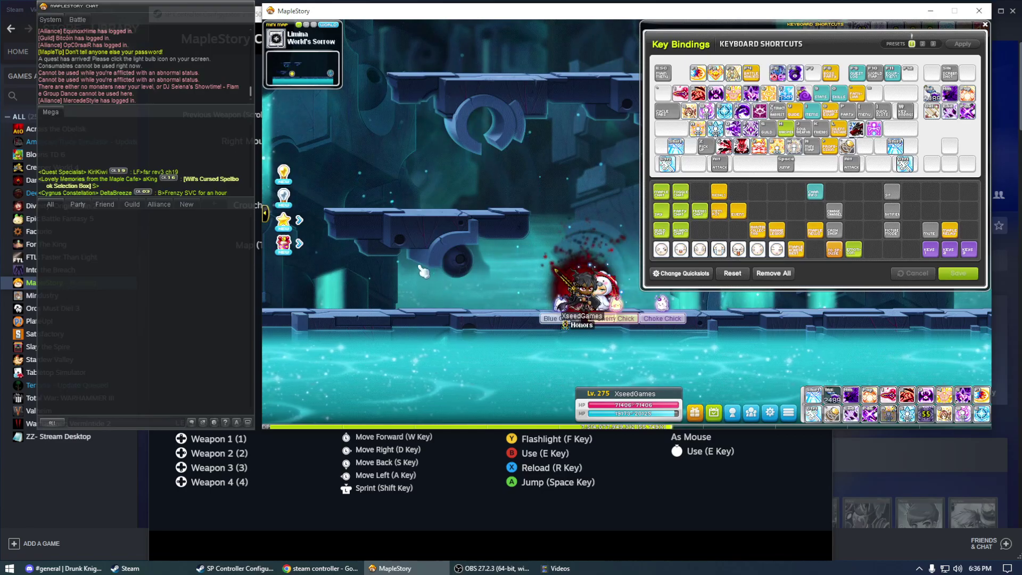
key(d)
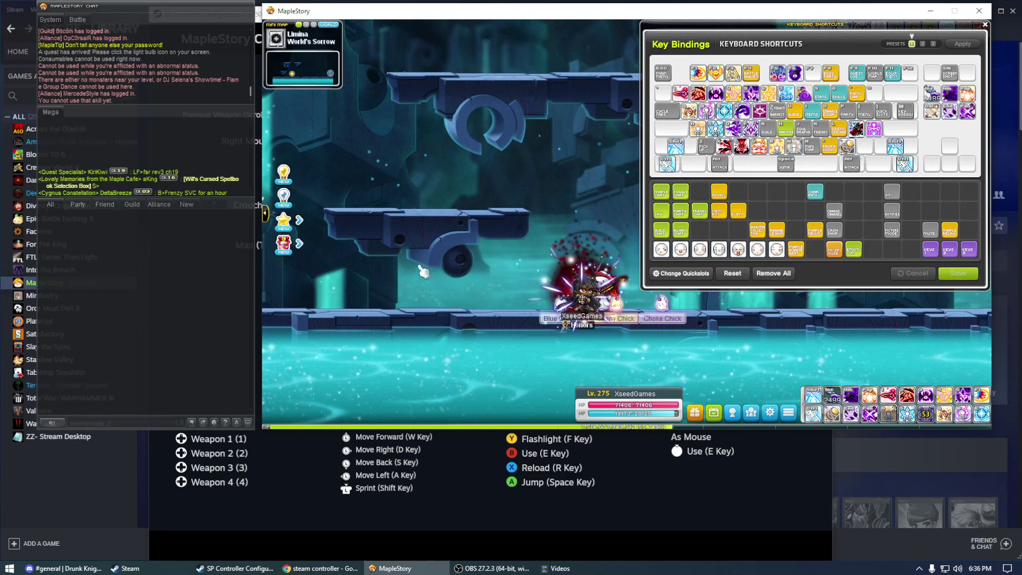
key(s)
key(w)
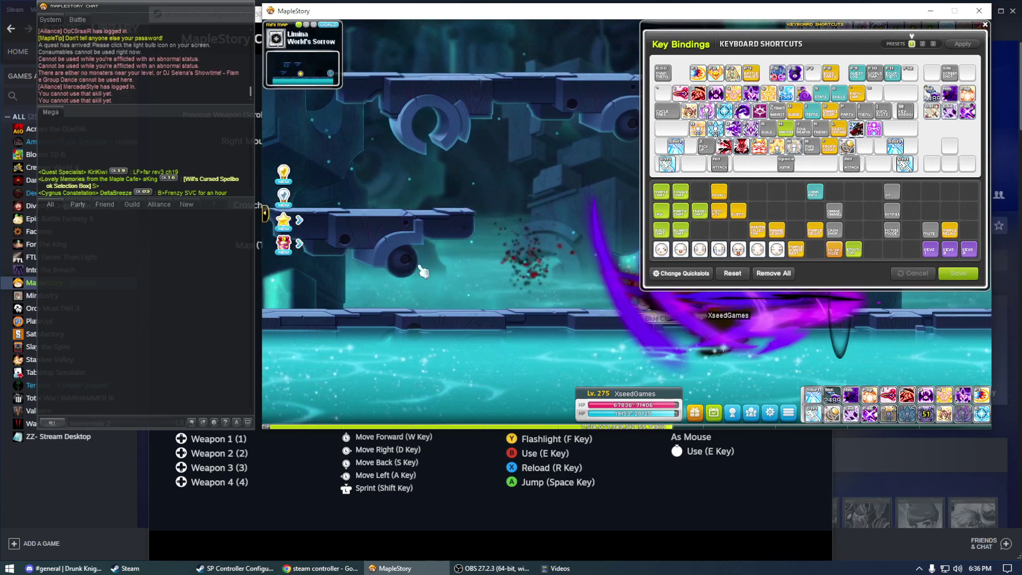
key(ctrl)
key(Right)
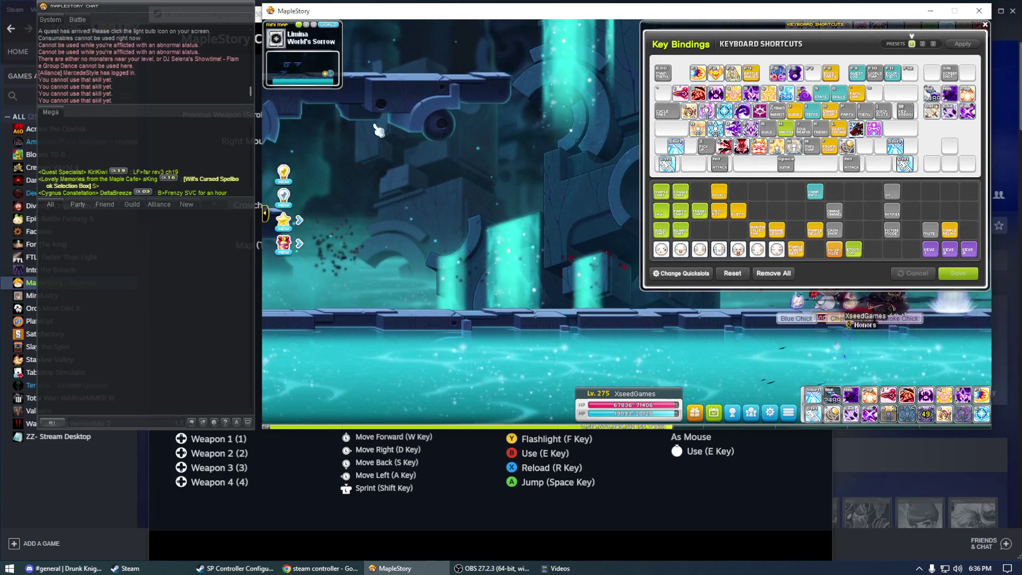
key(ctrl)
key(Left)
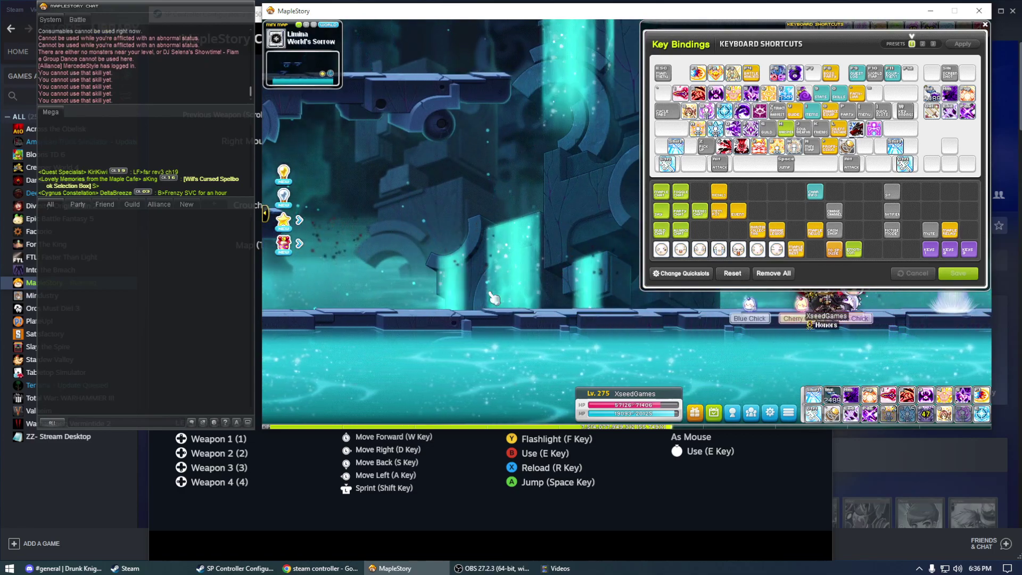
Return to the controller configurator and remove the left joystick's Move Forward (W) and Move Left (A) commands.
click(632, 528)
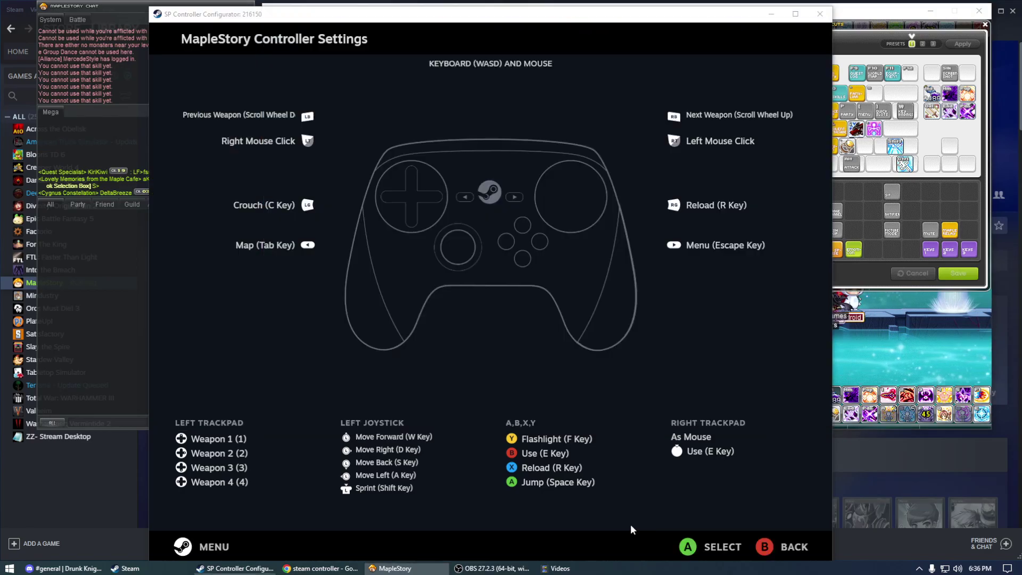
click(774, 556)
click(234, 155)
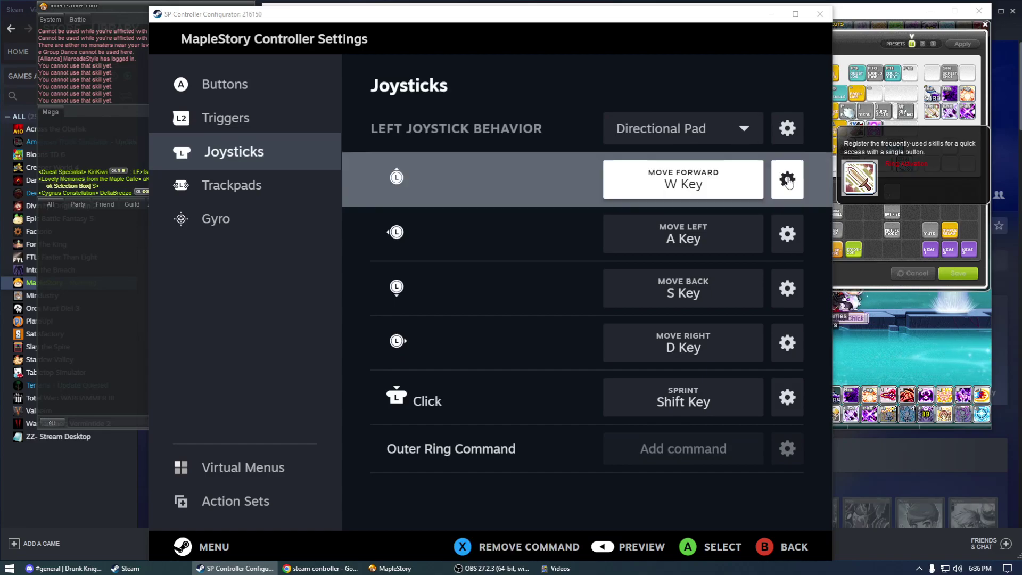
click(787, 180)
click(493, 314)
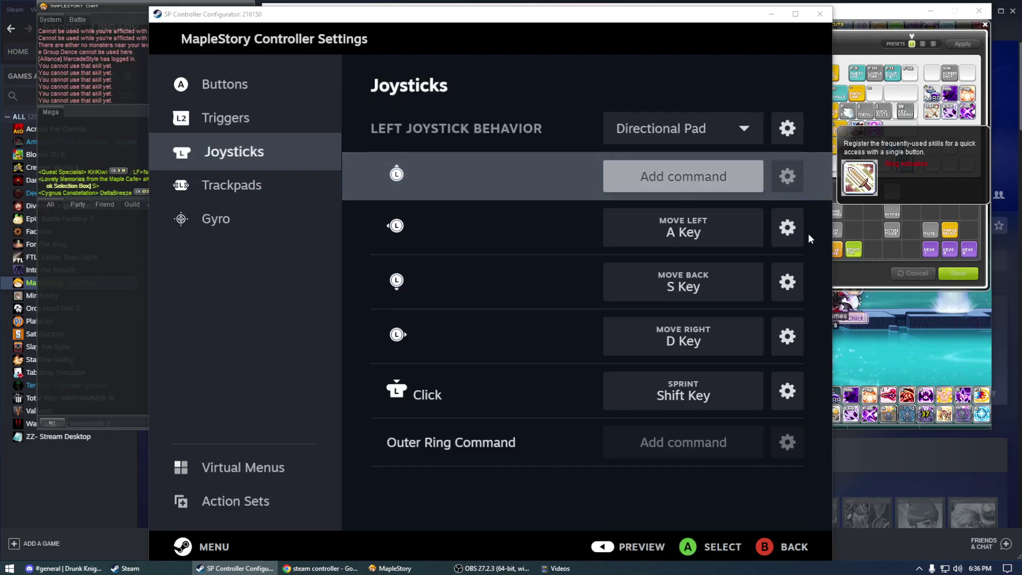
click(787, 224)
click(519, 322)
Remove the left joystick's Move Back (S), Move Right (D) and Sprint (Shift) click commands.
click(784, 288)
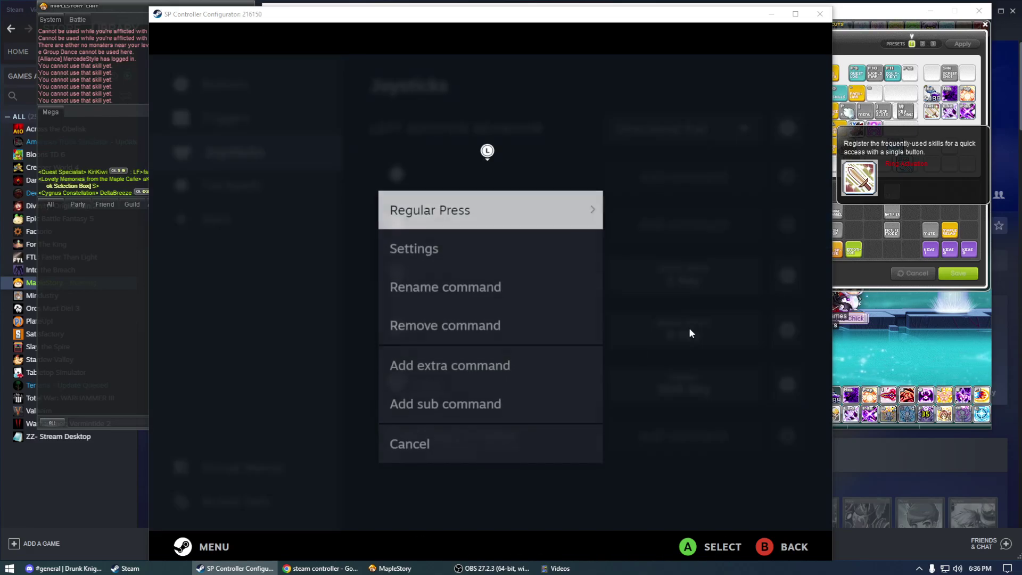
click(488, 320)
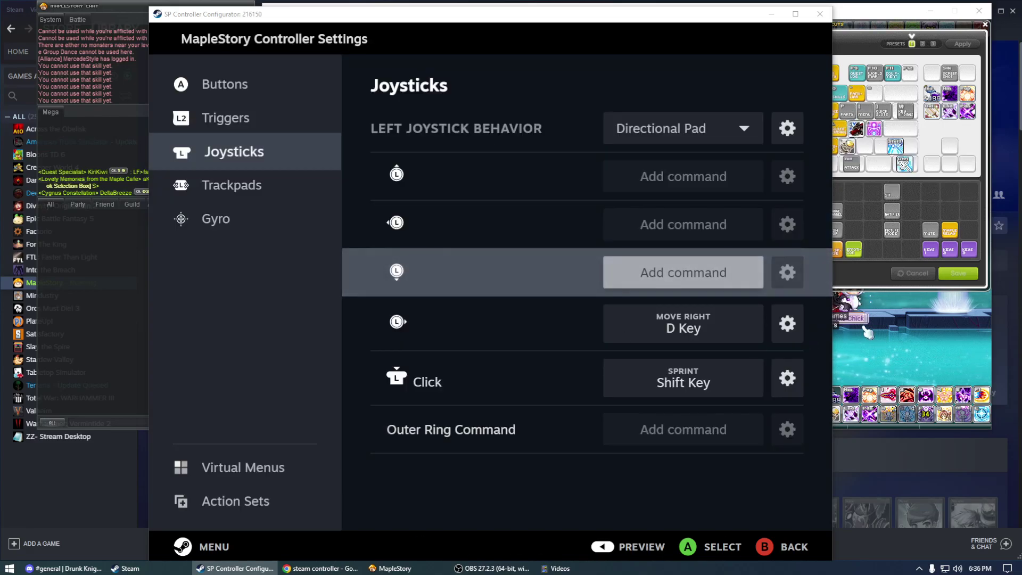
click(789, 323)
click(492, 319)
click(491, 373)
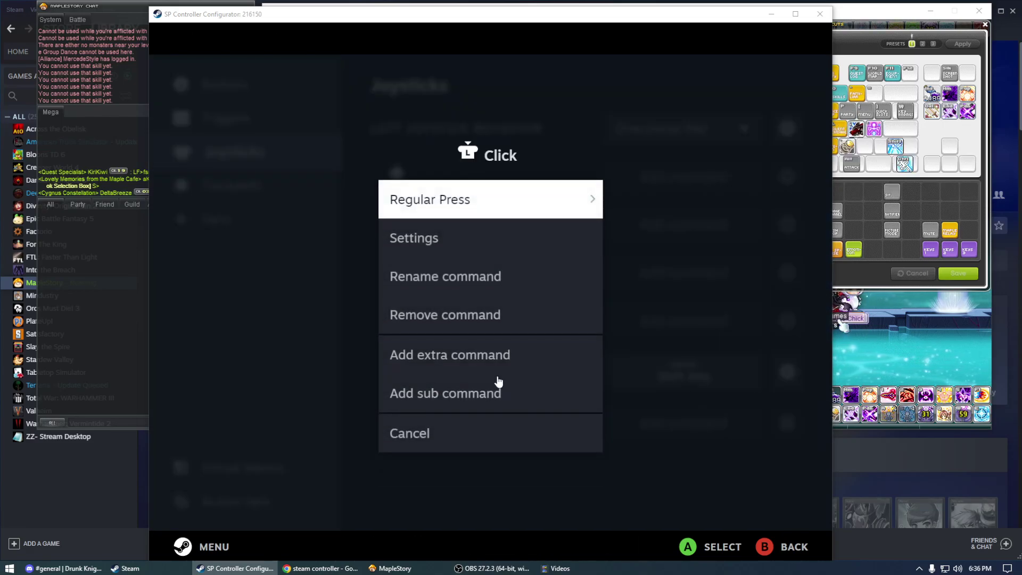
click(492, 317)
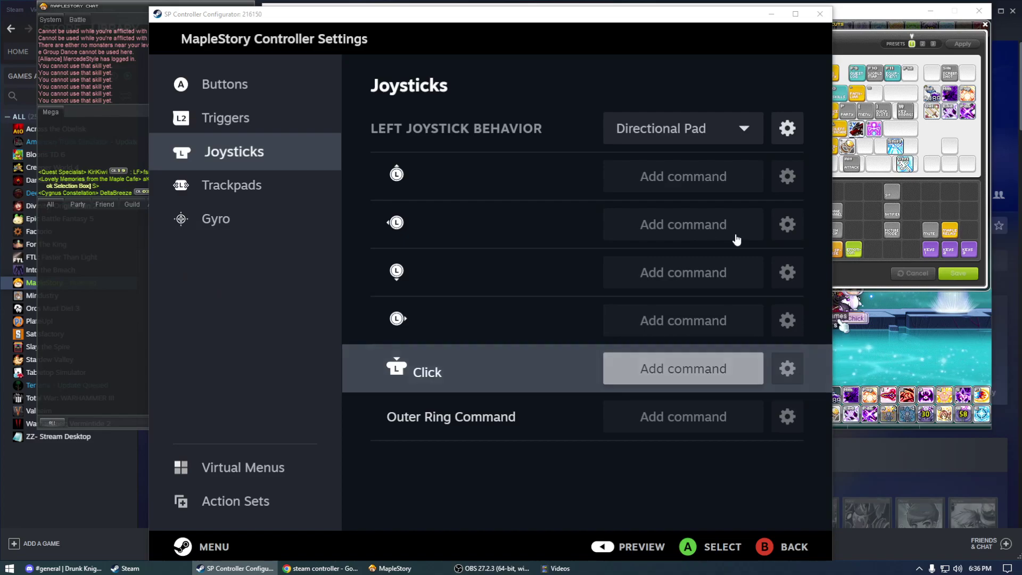
Bind the left joystick's up direction to the Up Arrow key and its left direction to the Left Arrow key.
click(692, 179)
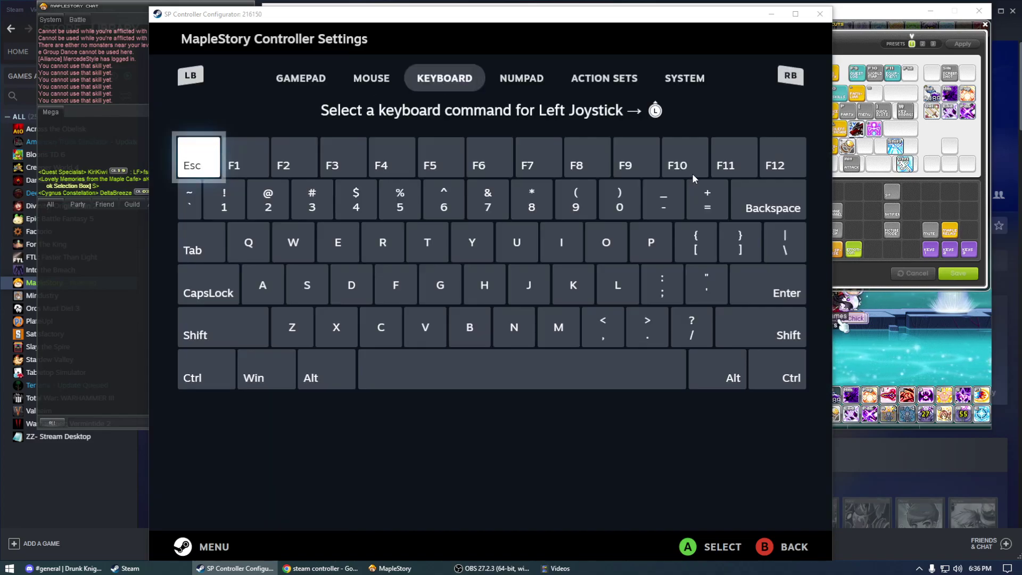
click(518, 80)
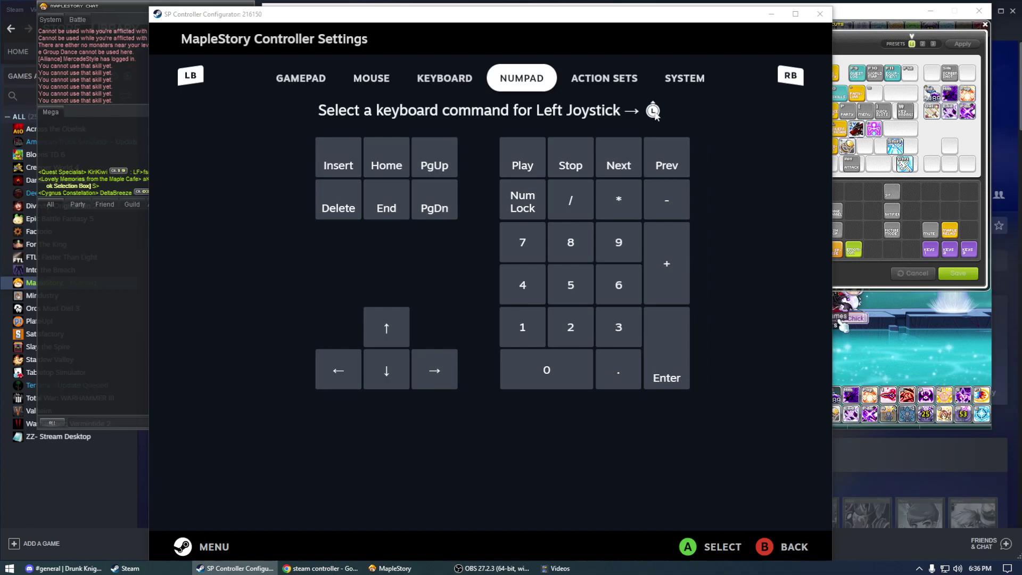
click(387, 327)
click(606, 224)
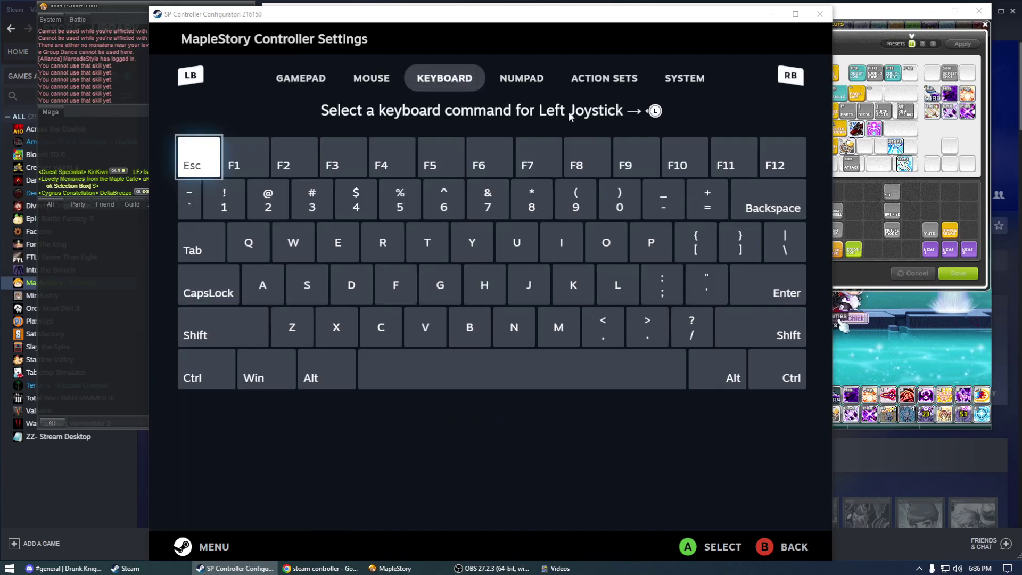
click(534, 88)
click(339, 373)
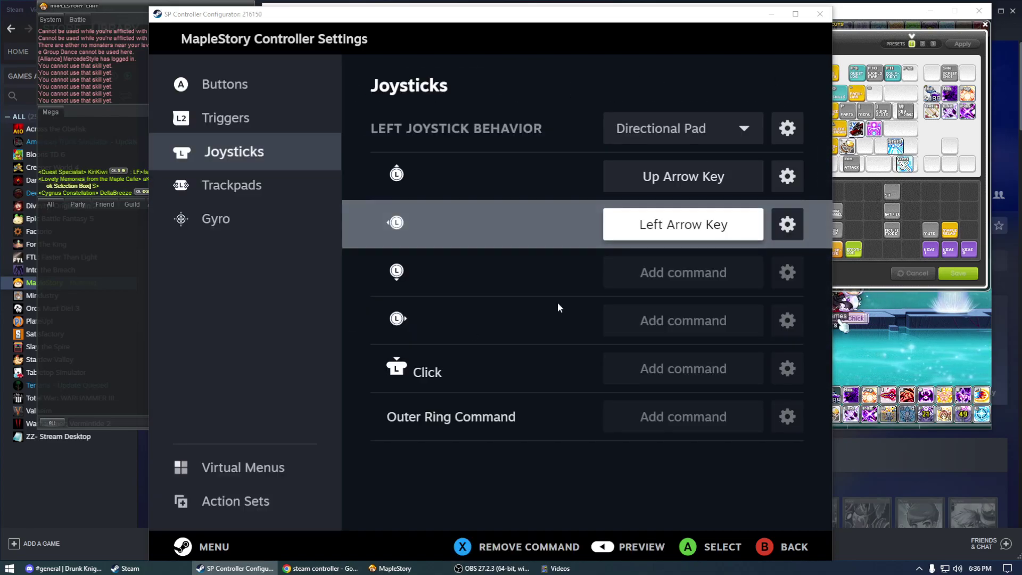
Bind the left joystick's down and right directions to the Down Arrow and Right Arrow keys, and leave the layout editor.
click(636, 274)
click(538, 83)
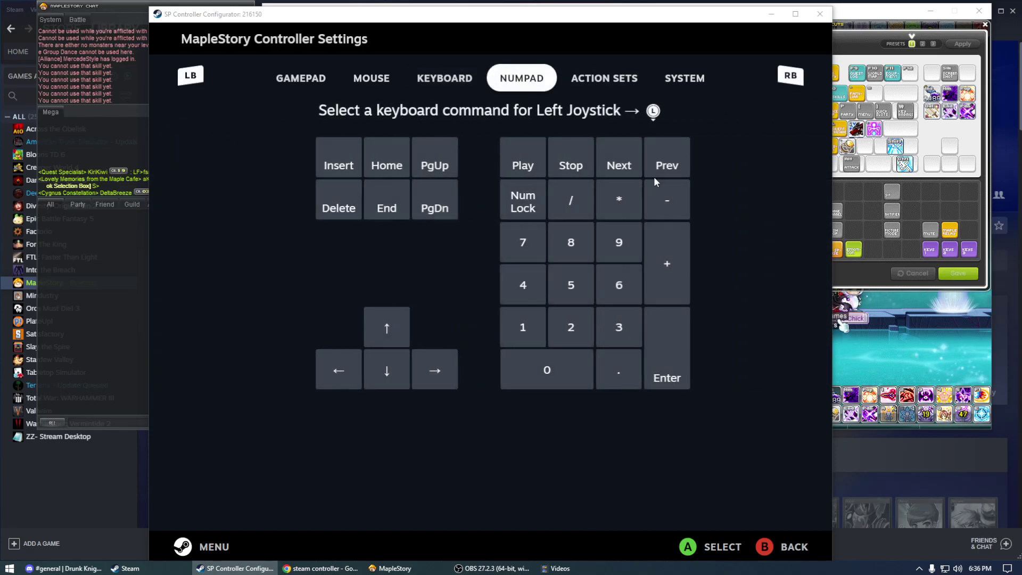
click(375, 380)
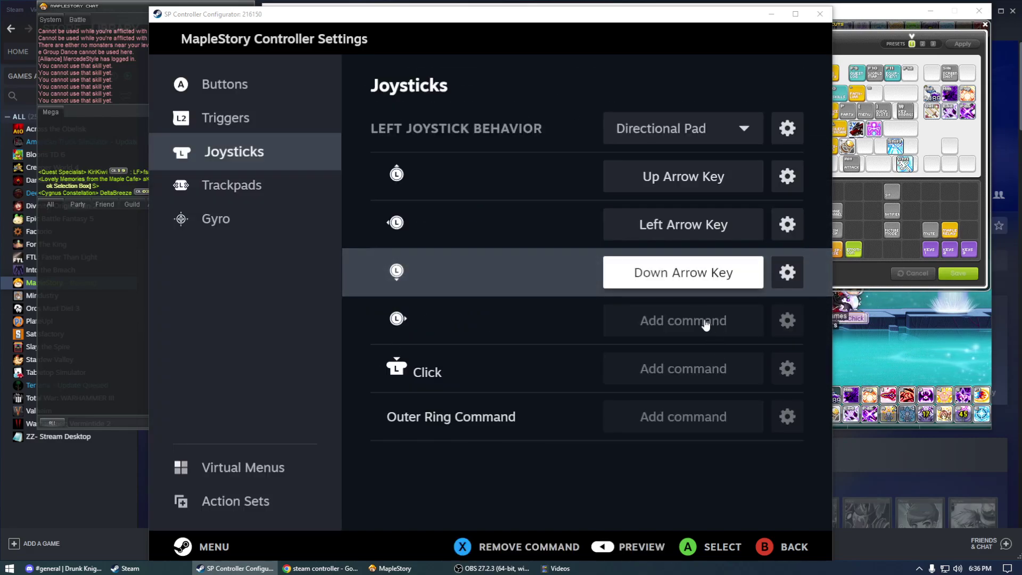
click(707, 324)
click(522, 80)
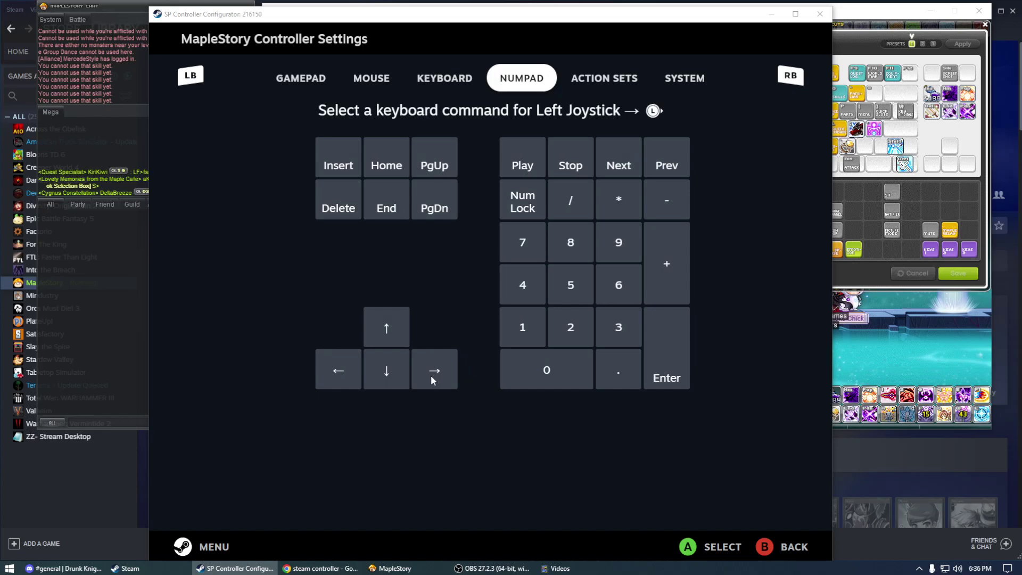
click(431, 379)
click(779, 544)
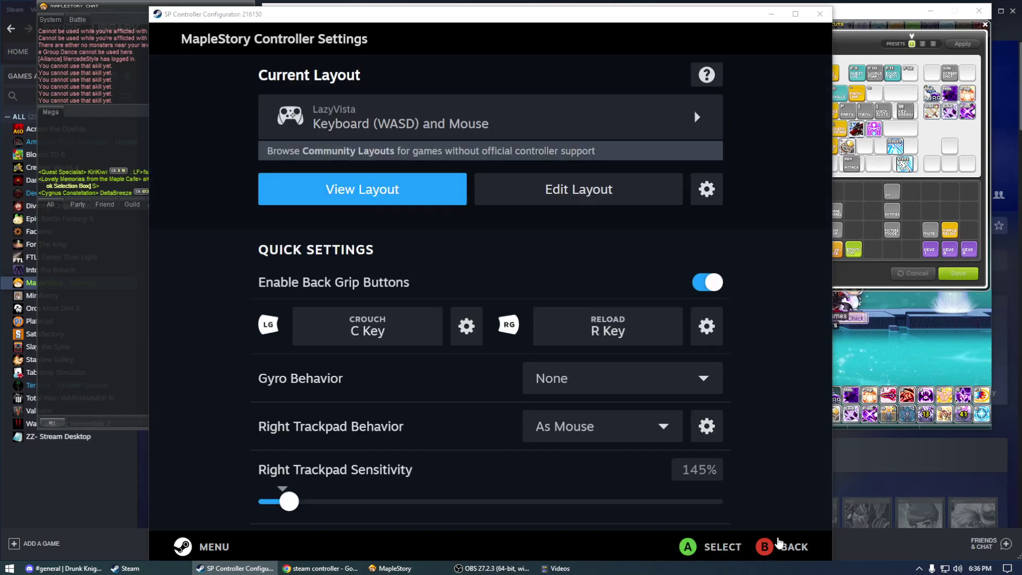
Switch to the MapleStory game and test moving the character left and right with the joystick.
click(896, 361)
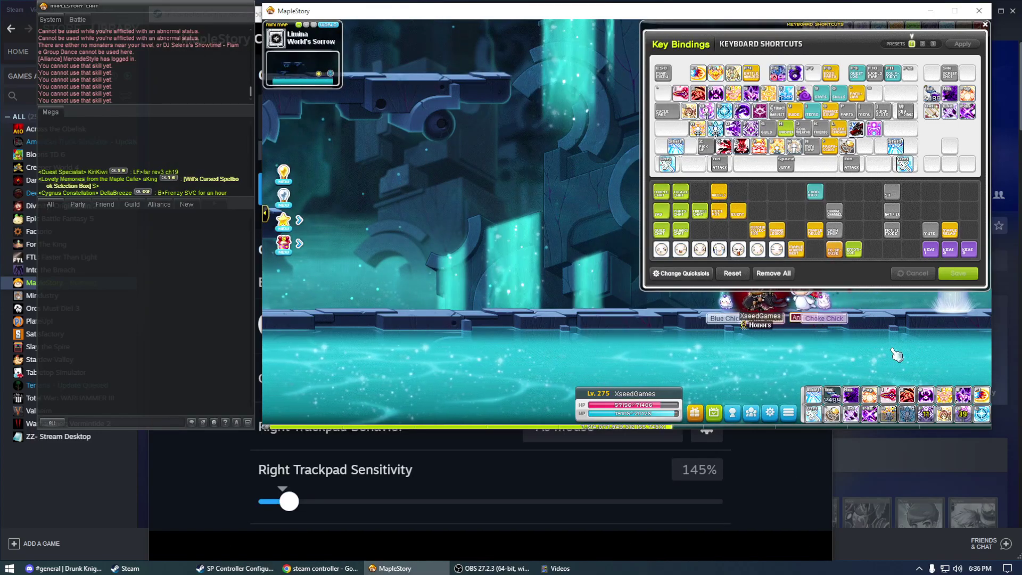
key(Left)
key(Right)
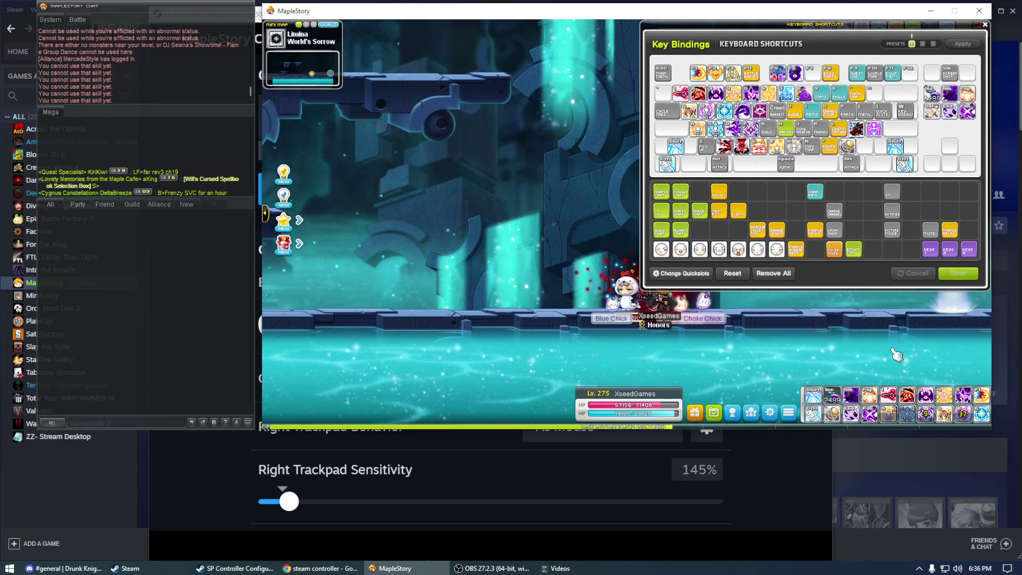
key(Left)
key(Left)
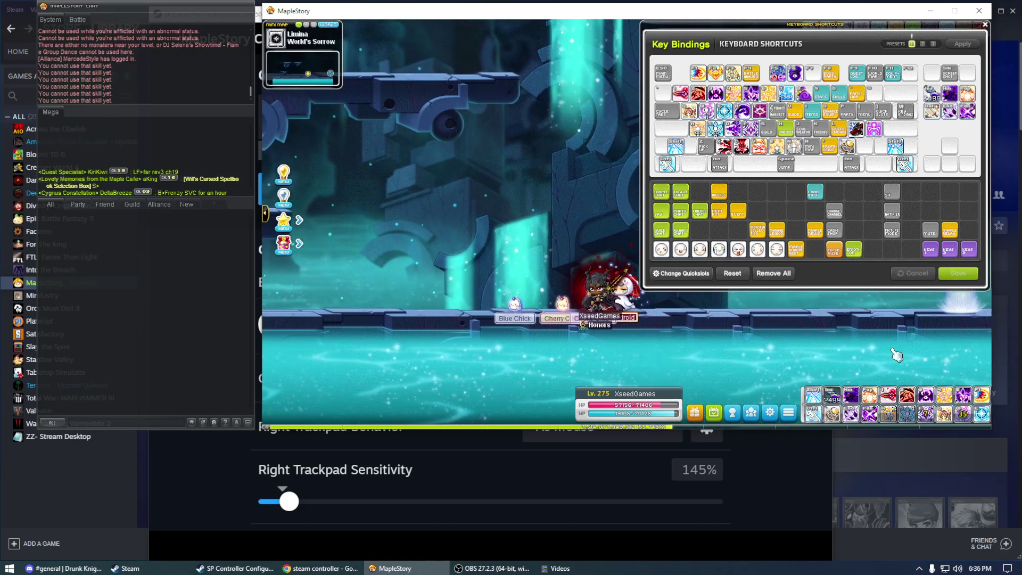
Reopen the controller layout for editing and review the button, joystick and trackpad bindings.
click(509, 466)
scroll(485, 180, up, 1)
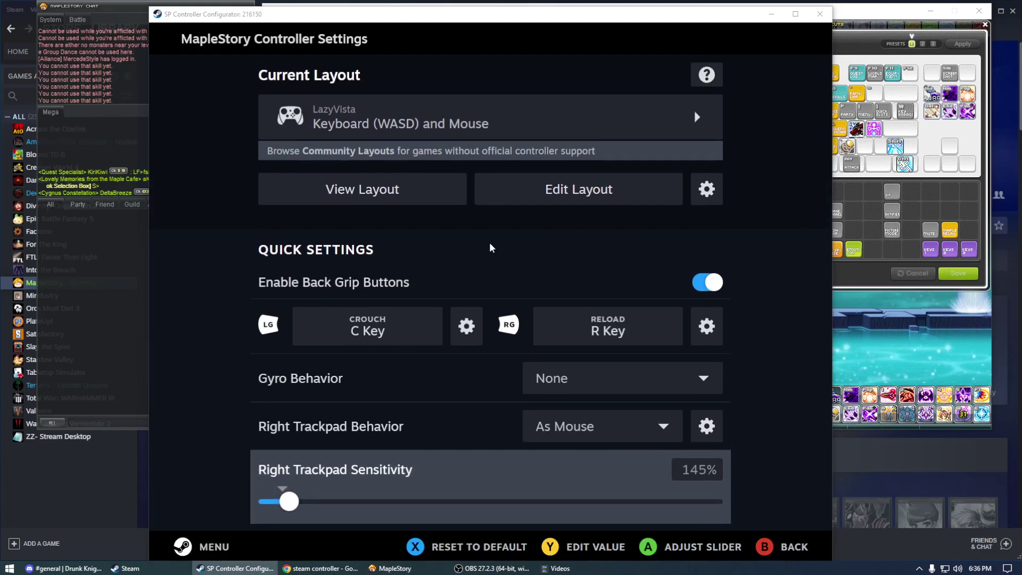
click(543, 189)
scroll(505, 281, down, 3)
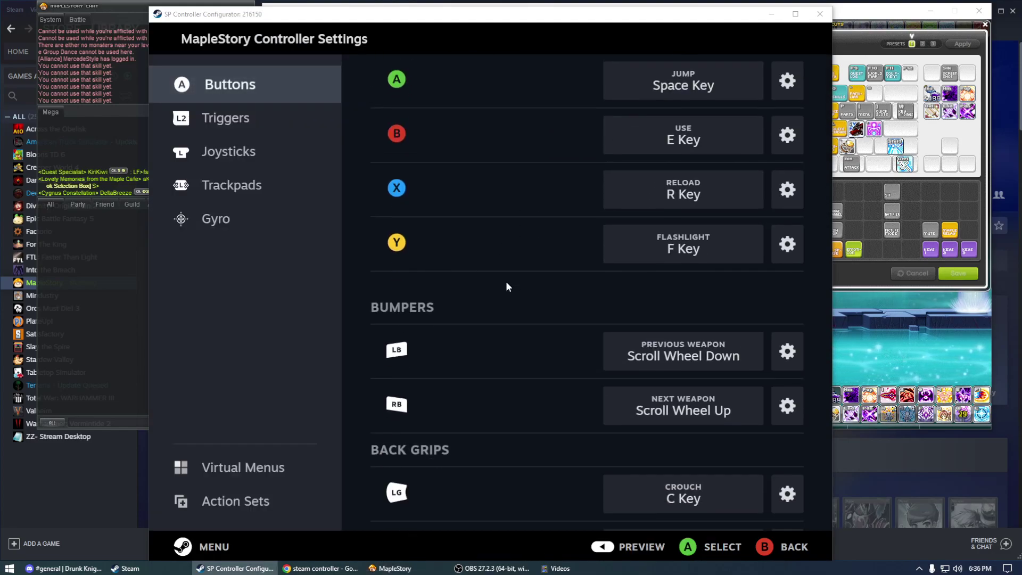
click(246, 147)
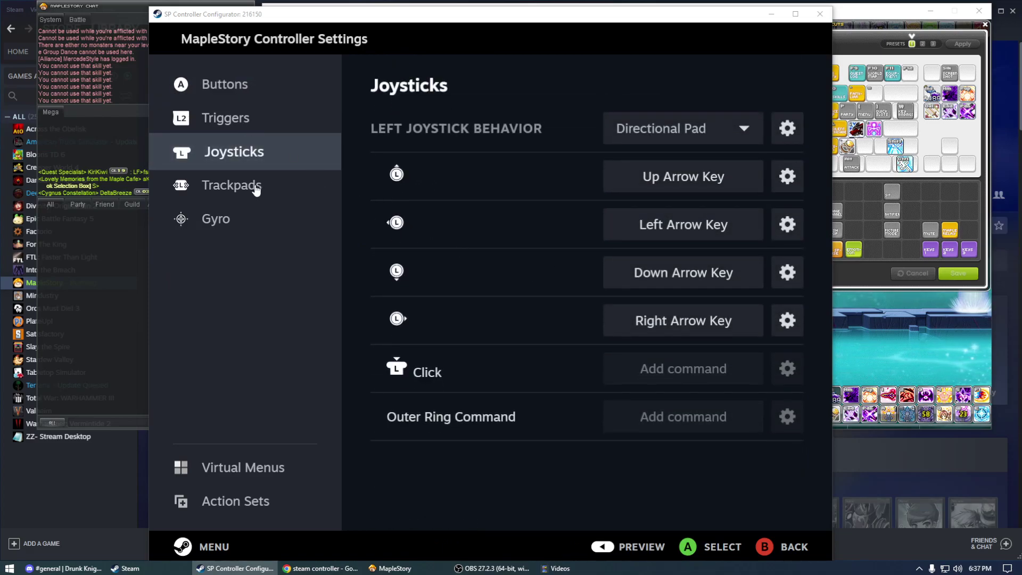
click(239, 189)
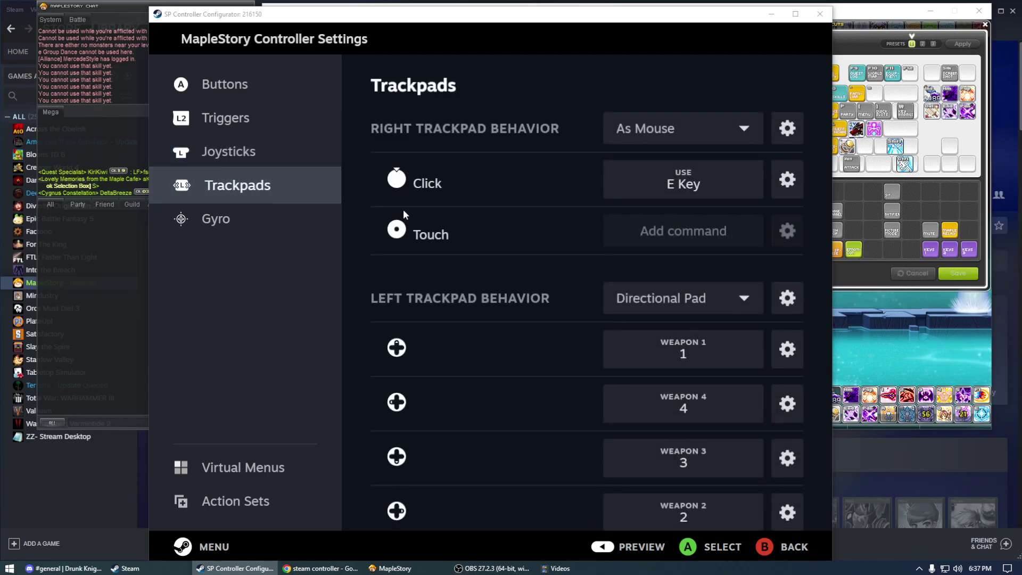
click(270, 167)
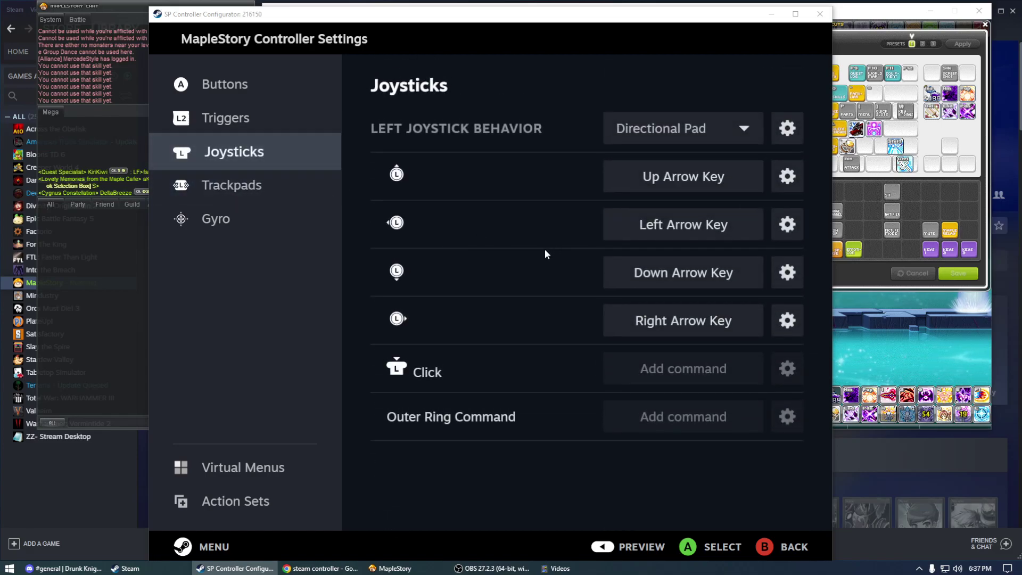
Review the trackpad bindings, the preview of the whole controller layout and the left joystick bindings.
click(254, 187)
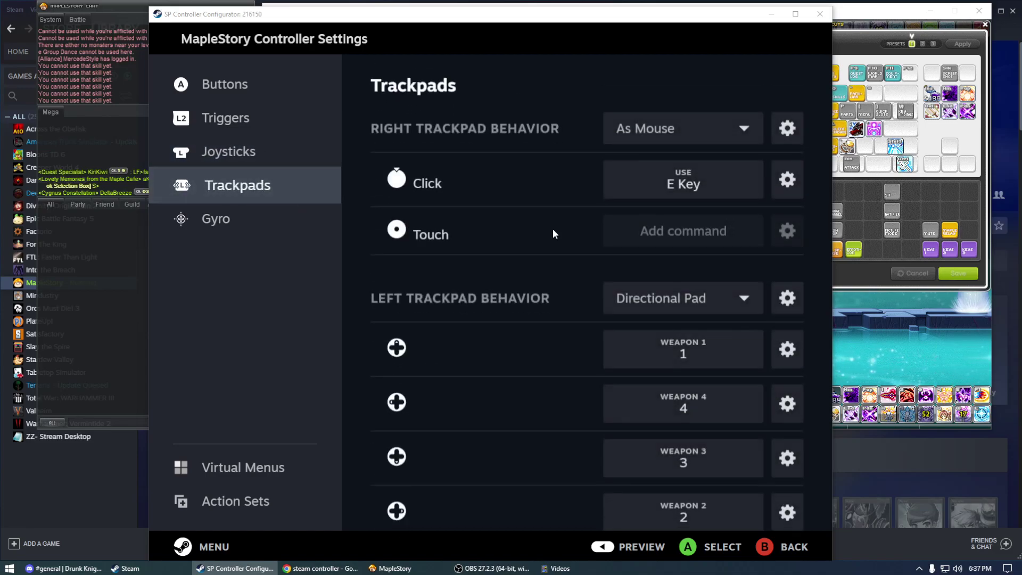
scroll(567, 232, down, 4)
click(642, 547)
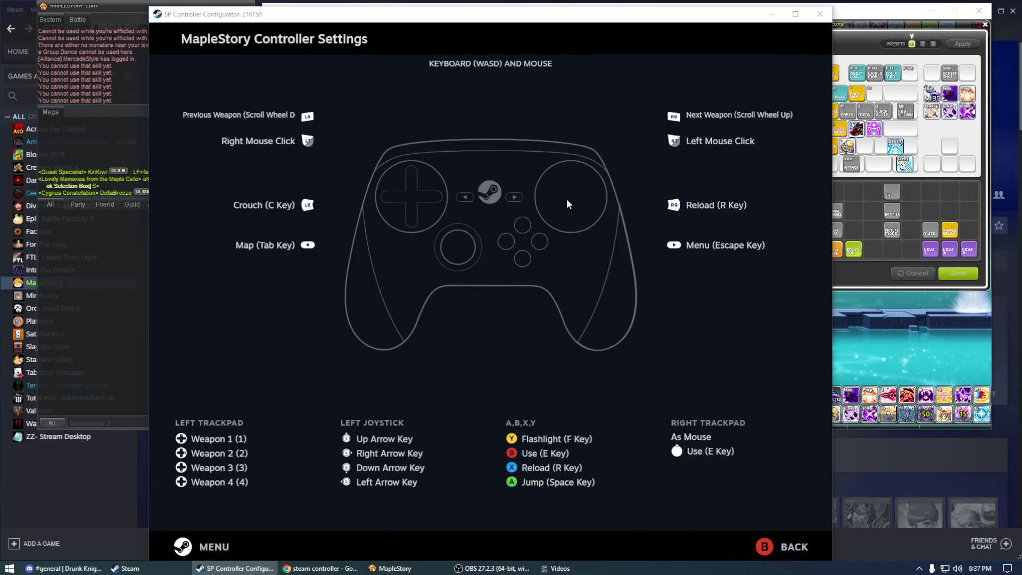
click(767, 553)
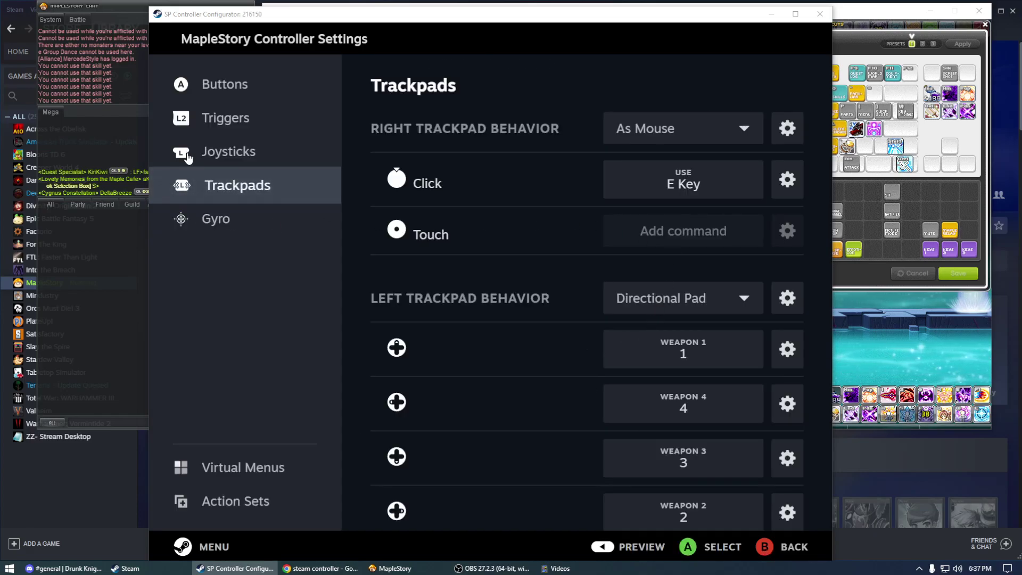
click(186, 153)
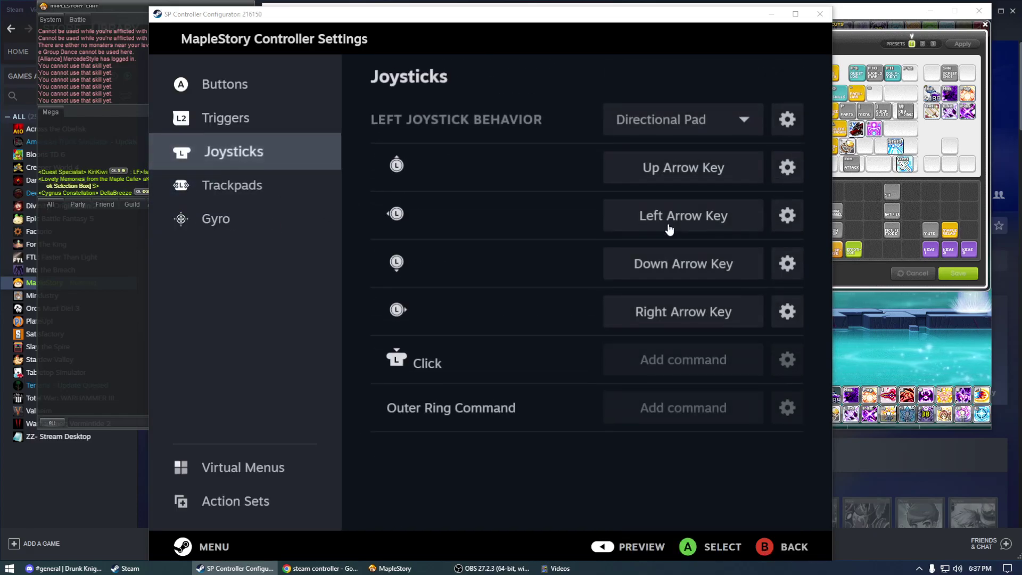
Change the right trackpad's behavior to Directional Pad.
click(266, 185)
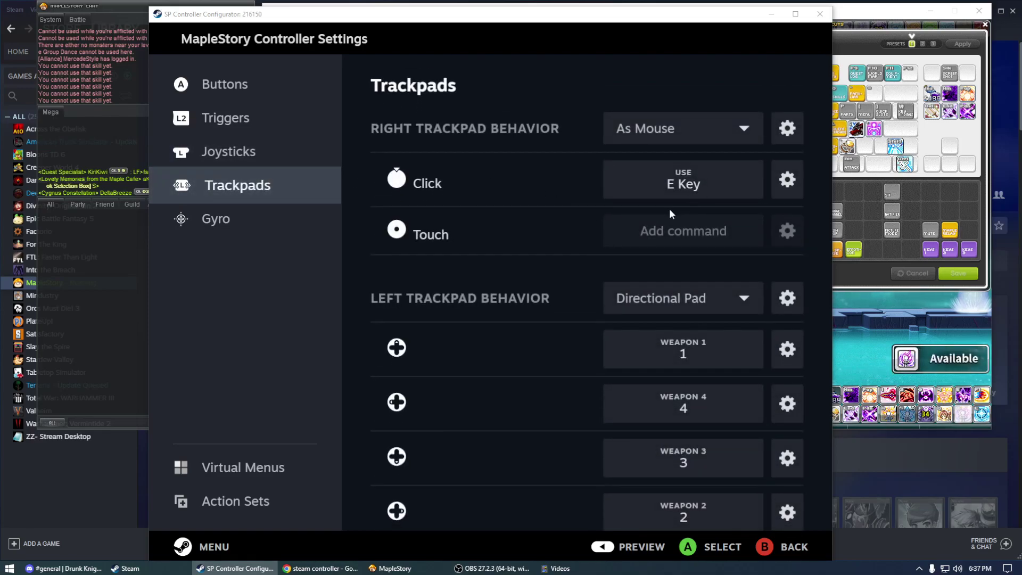
click(668, 133)
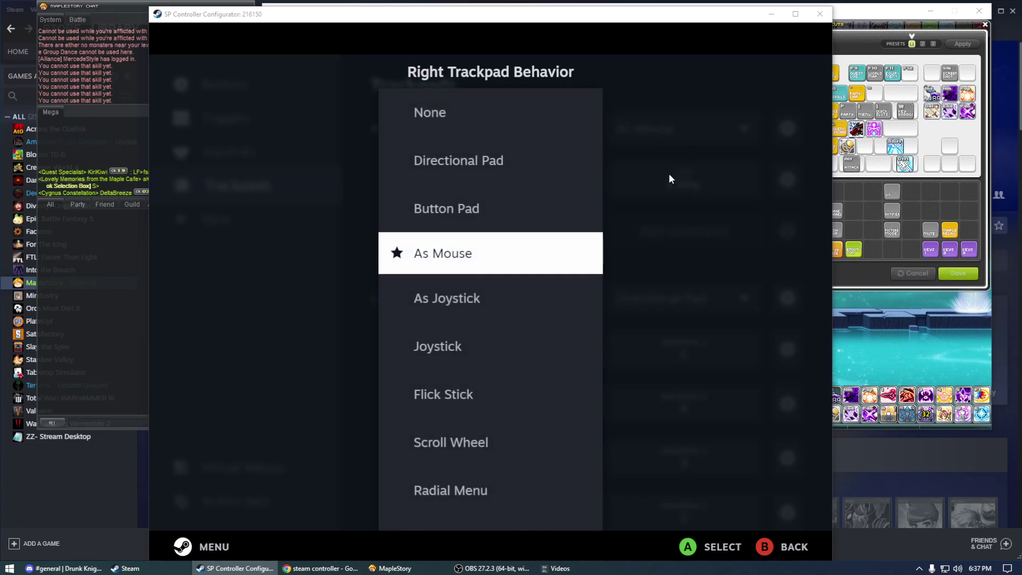
click(486, 159)
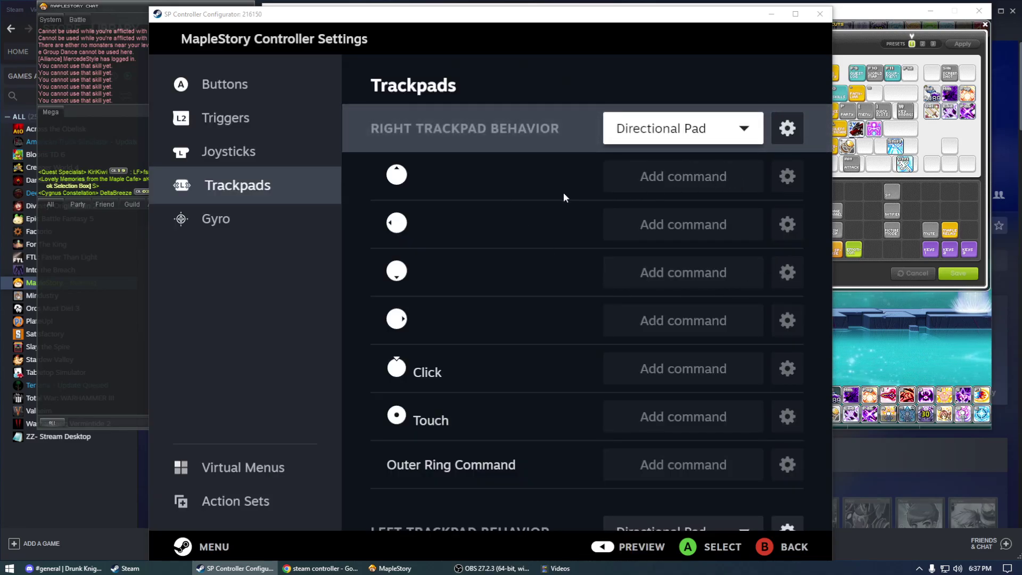
Set the right trackpad's directional pad layout to 4 Way (No Overlap) and turn off Requires Click.
click(787, 129)
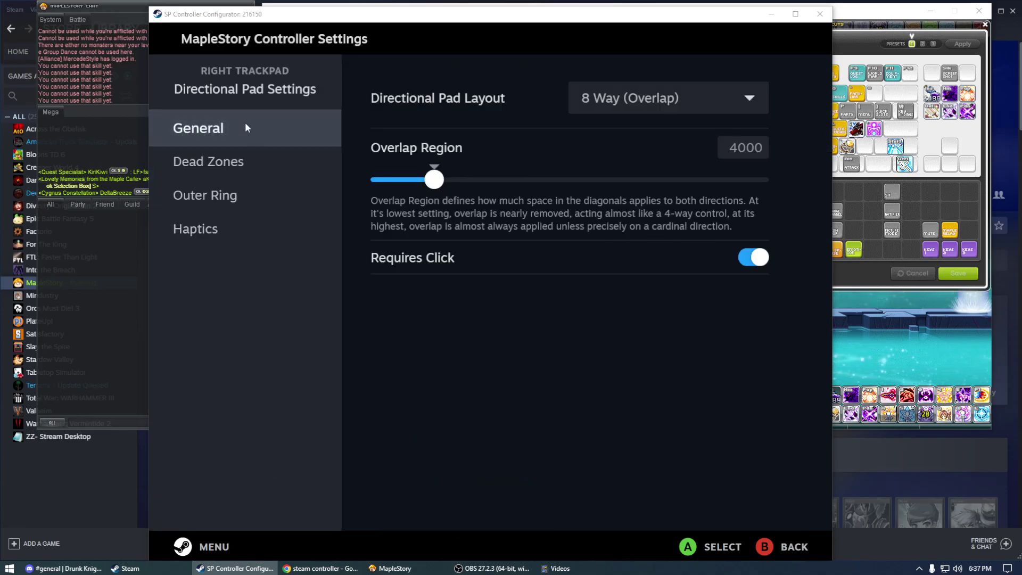
click(638, 101)
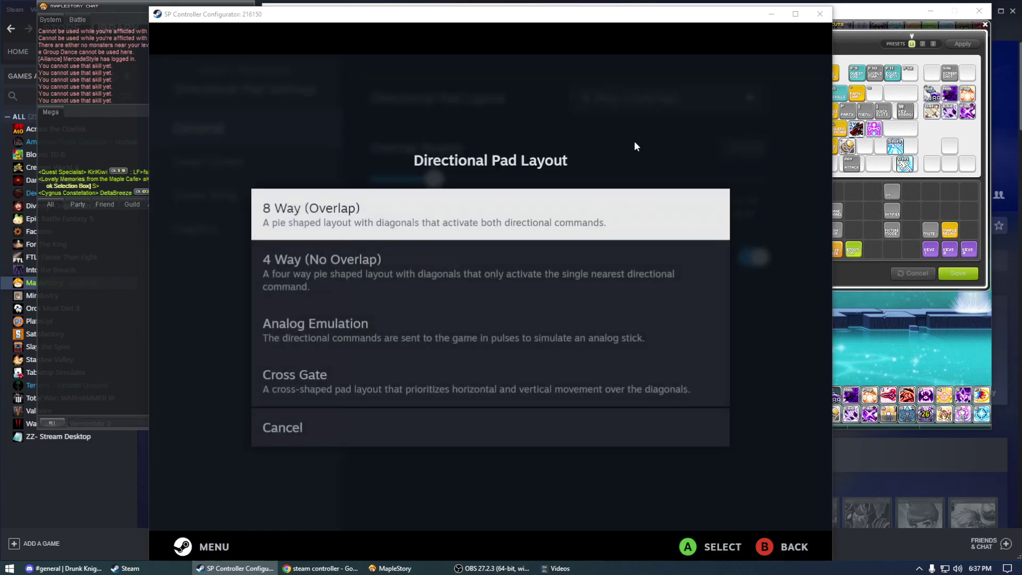
click(338, 280)
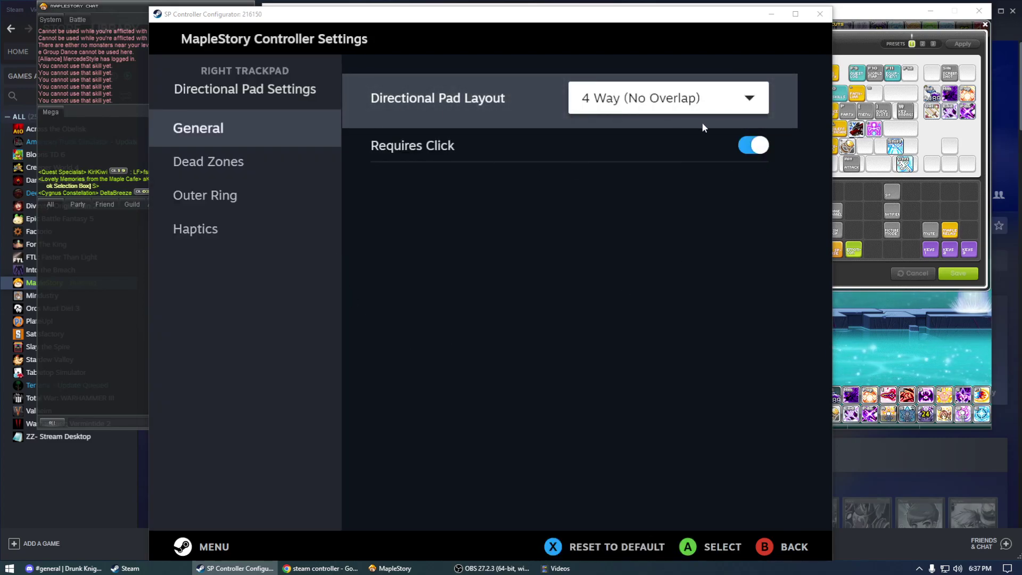
click(747, 151)
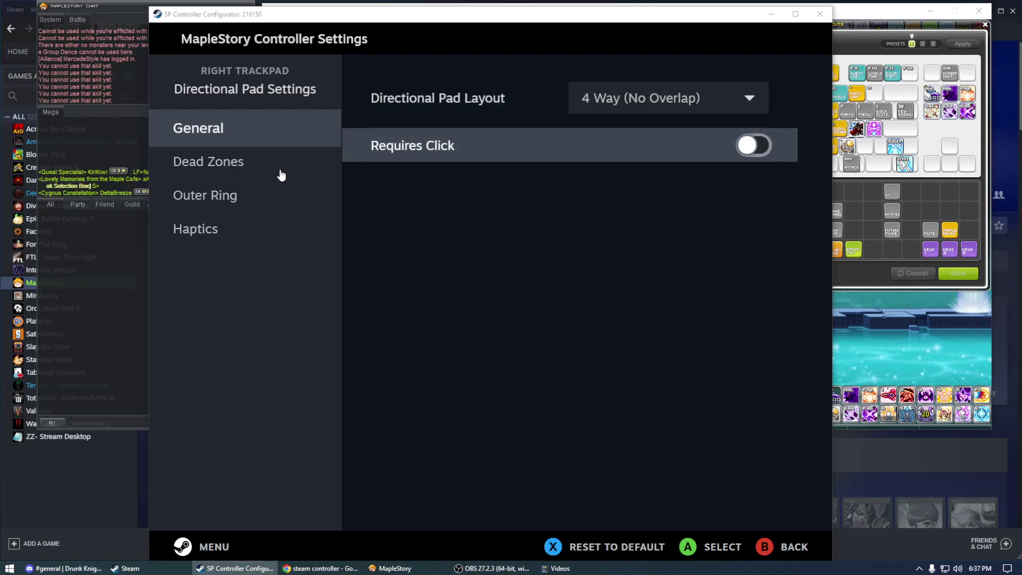
Lower the right trackpad's deadzone to about 3888 and return to the trackpad bindings.
click(246, 165)
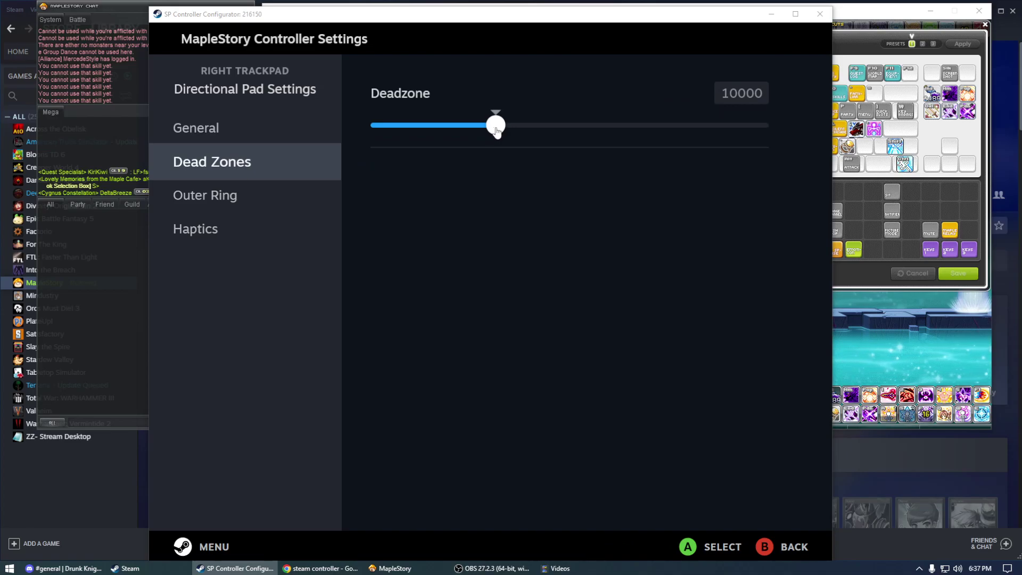
drag(499, 131, 333, 140)
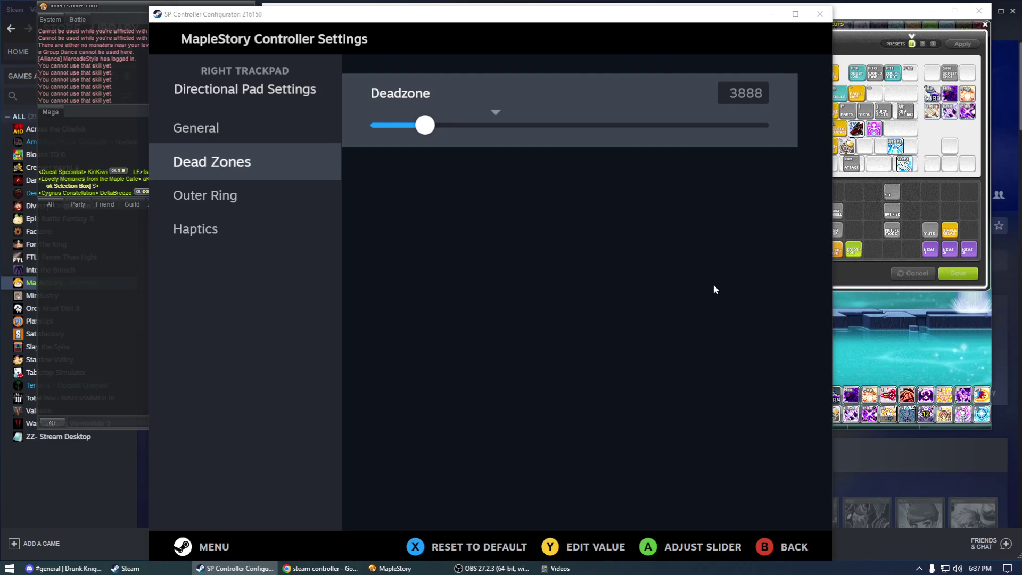
click(782, 546)
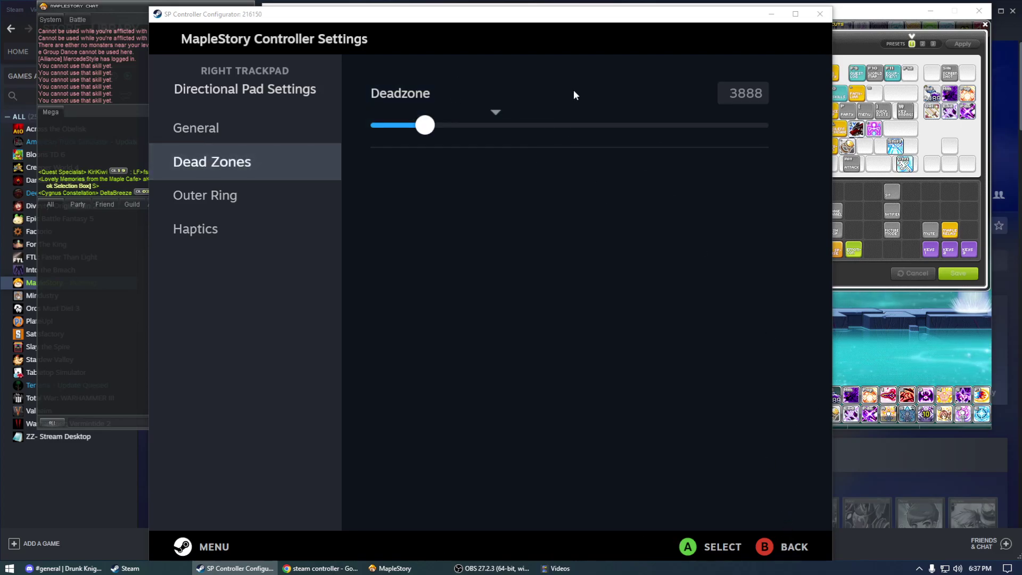
click(772, 551)
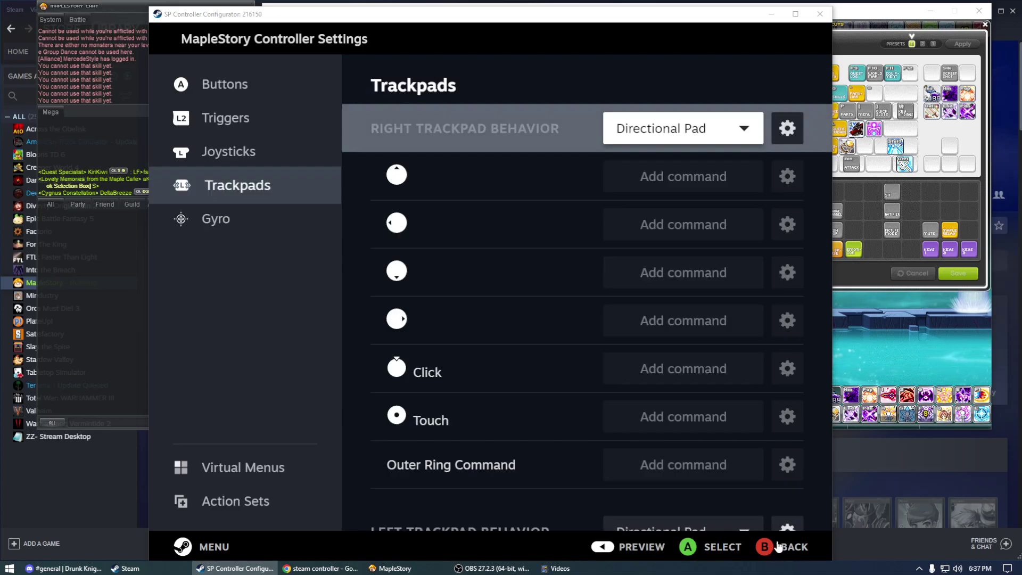
Bind the right trackpad's left and right directions to the Left Arrow and Right Arrow keys, and leave the layout editor.
click(655, 223)
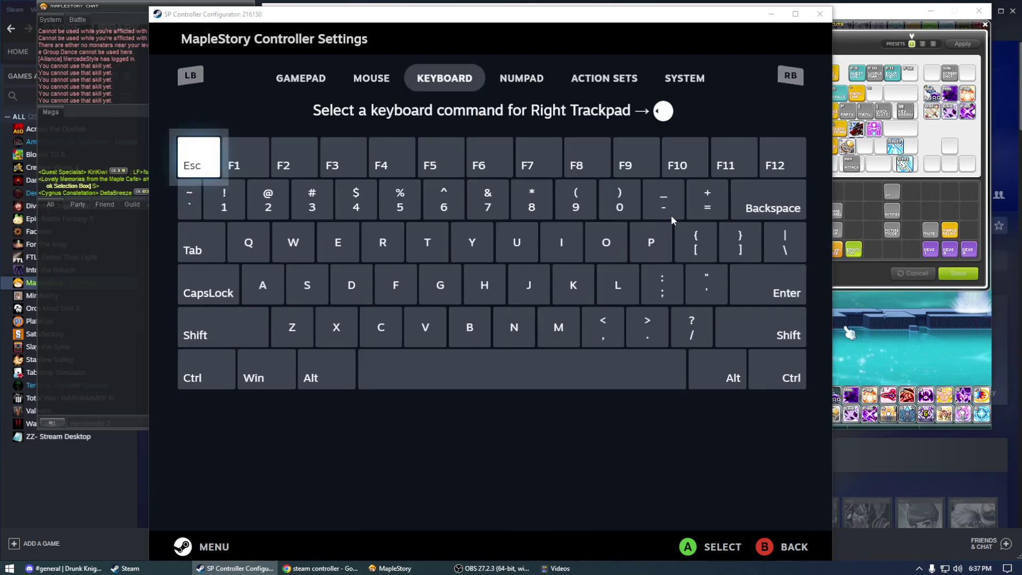
click(522, 78)
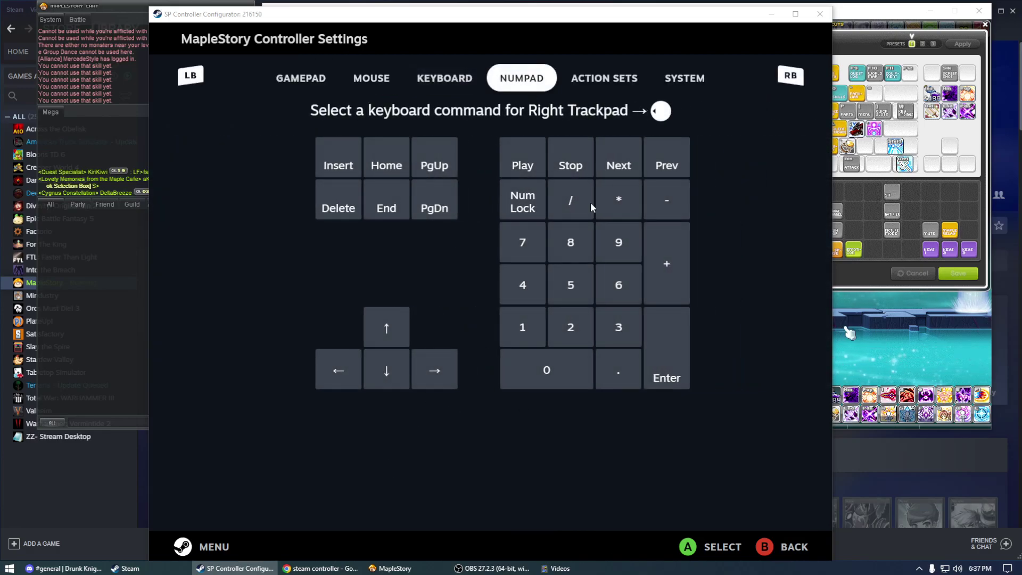
click(339, 370)
click(653, 319)
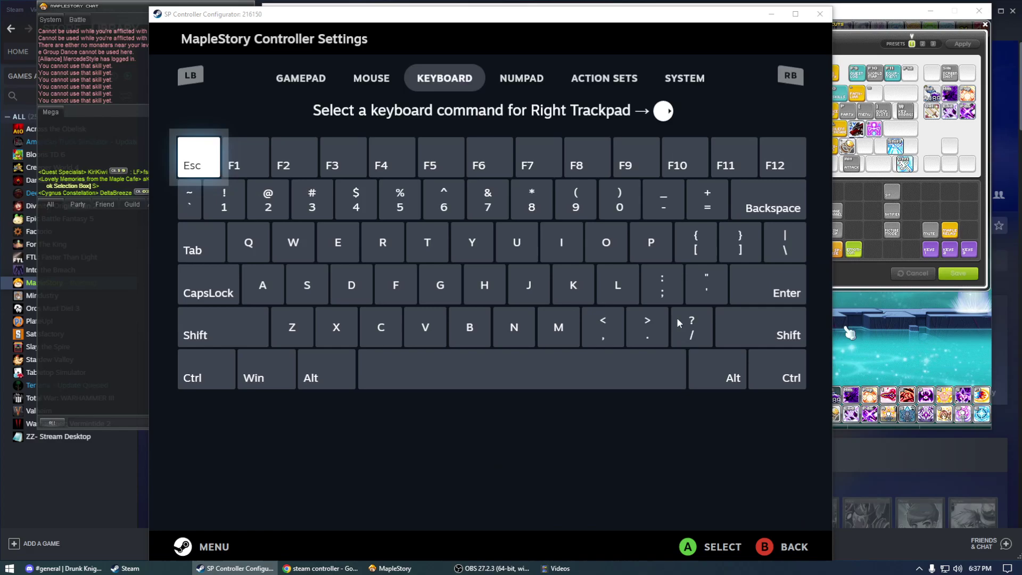
click(604, 78)
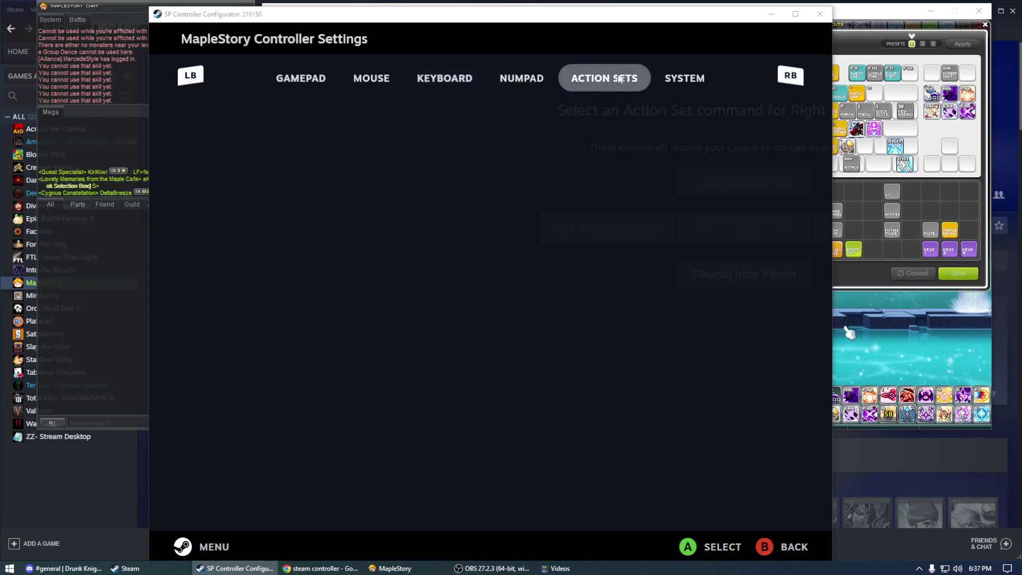
click(527, 76)
click(428, 382)
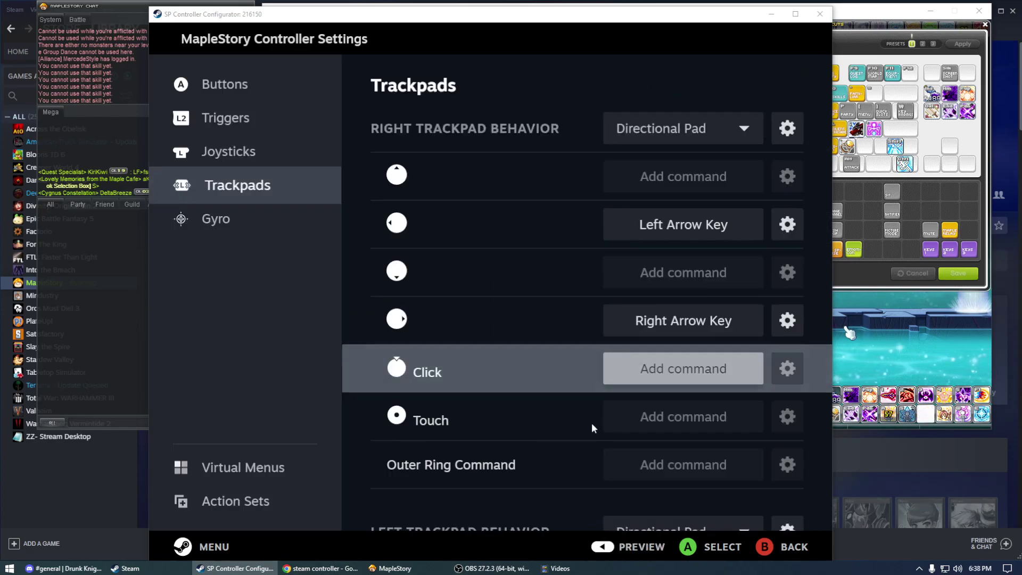
click(776, 551)
click(773, 551)
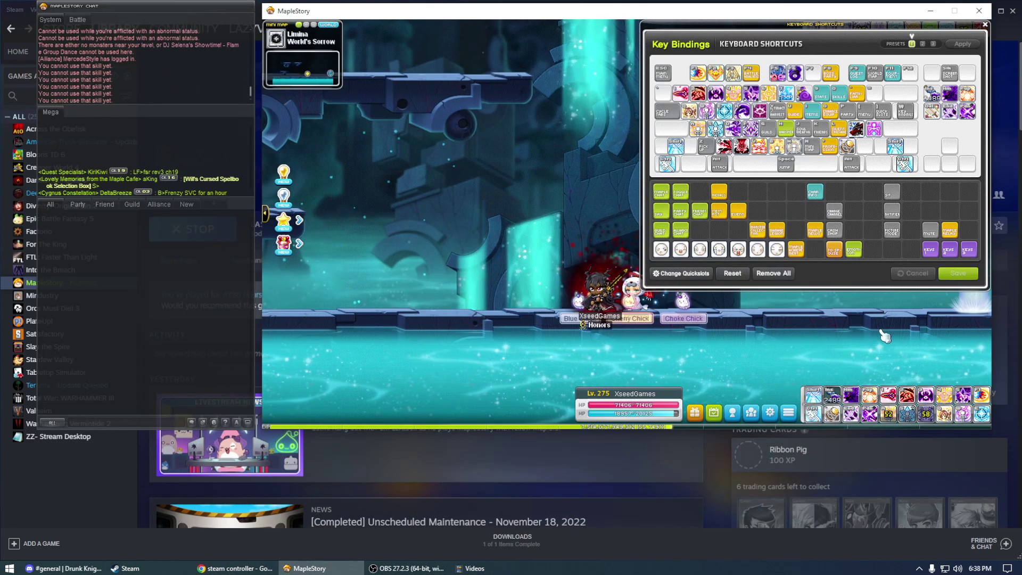
Test moving the MapleStory character left and right with the right trackpad.
key(Right)
key(Left)
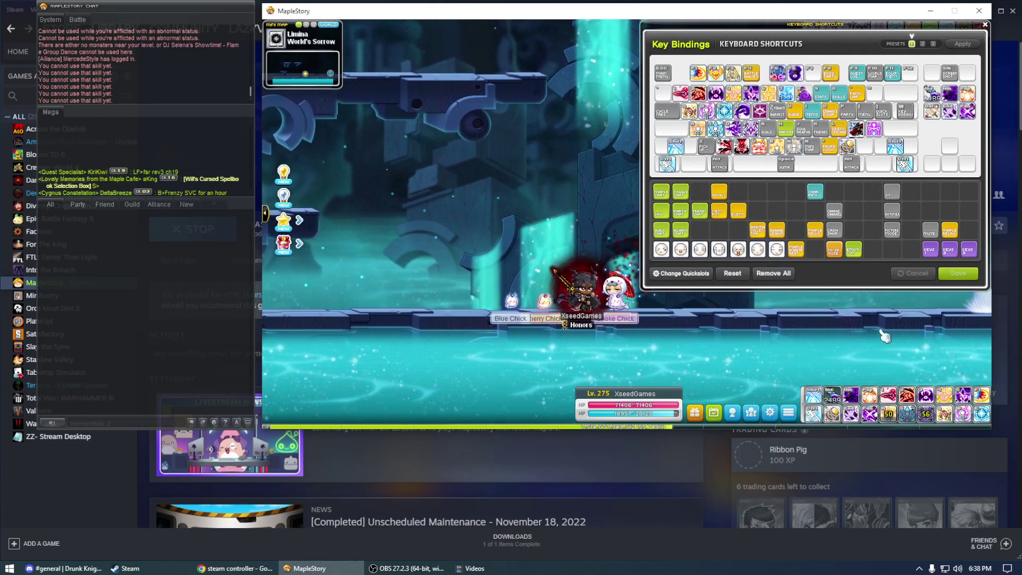
key(Right)
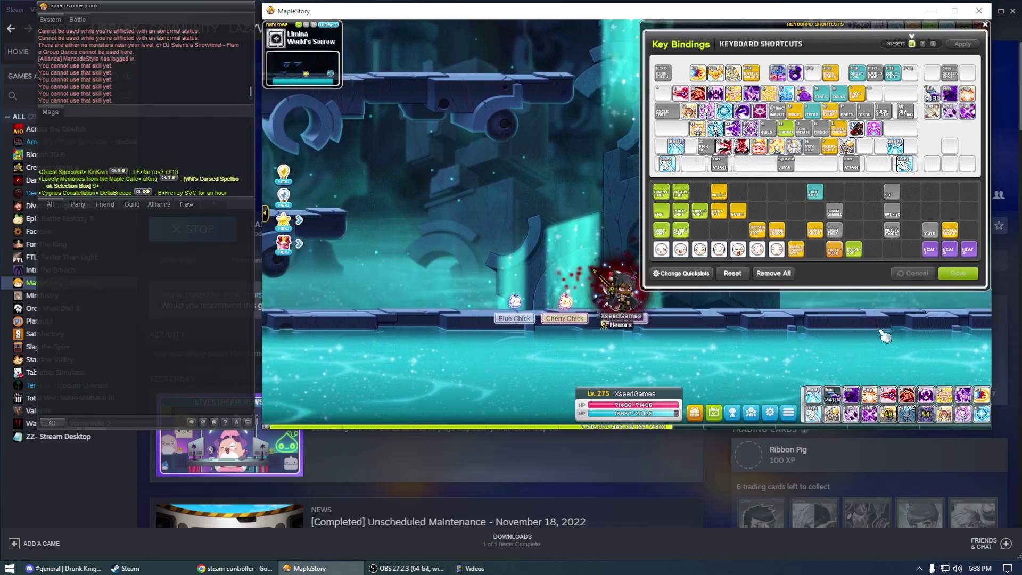
key(Right)
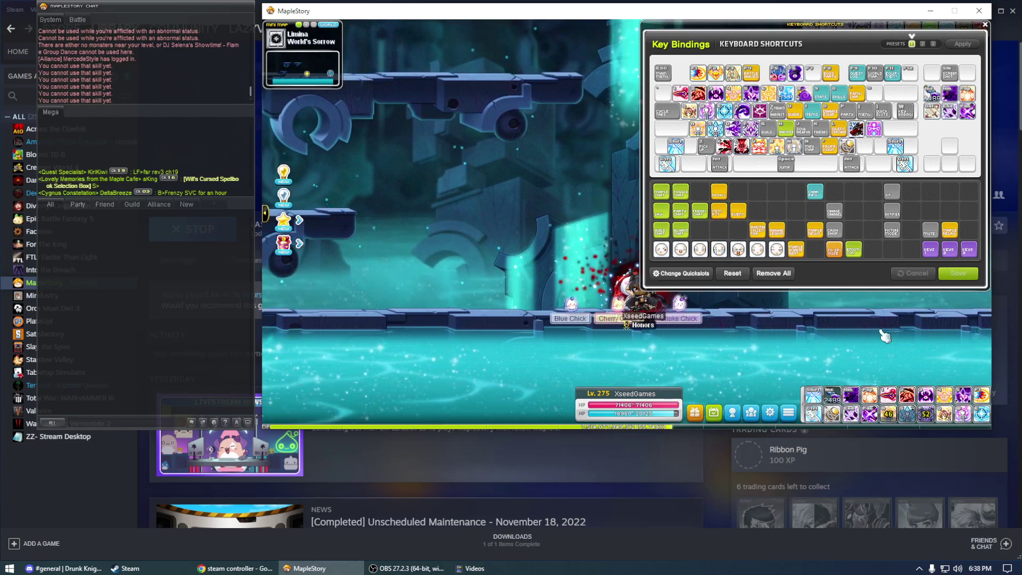
key(Left)
key(Right)
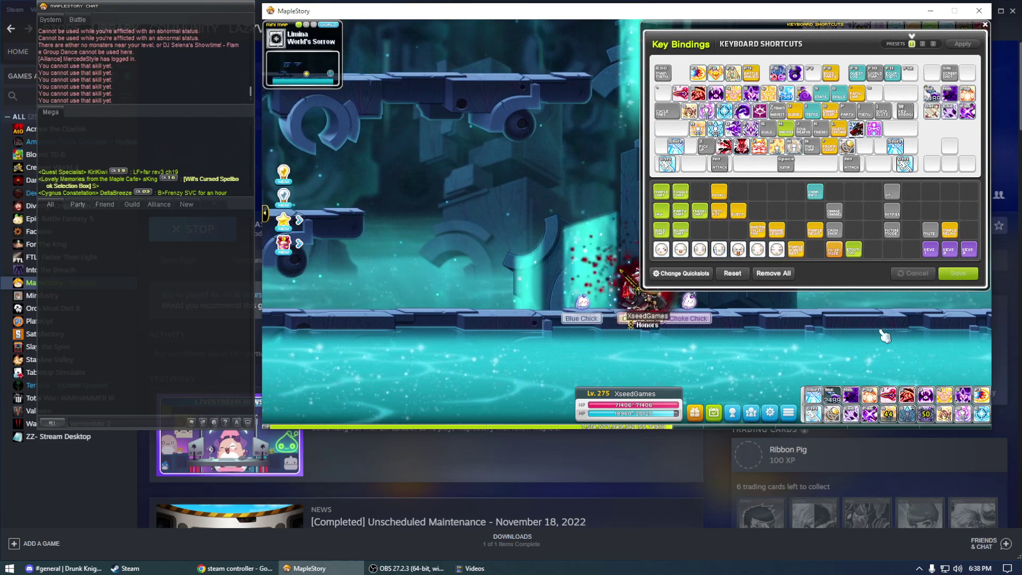
key(Left)
key(Right)
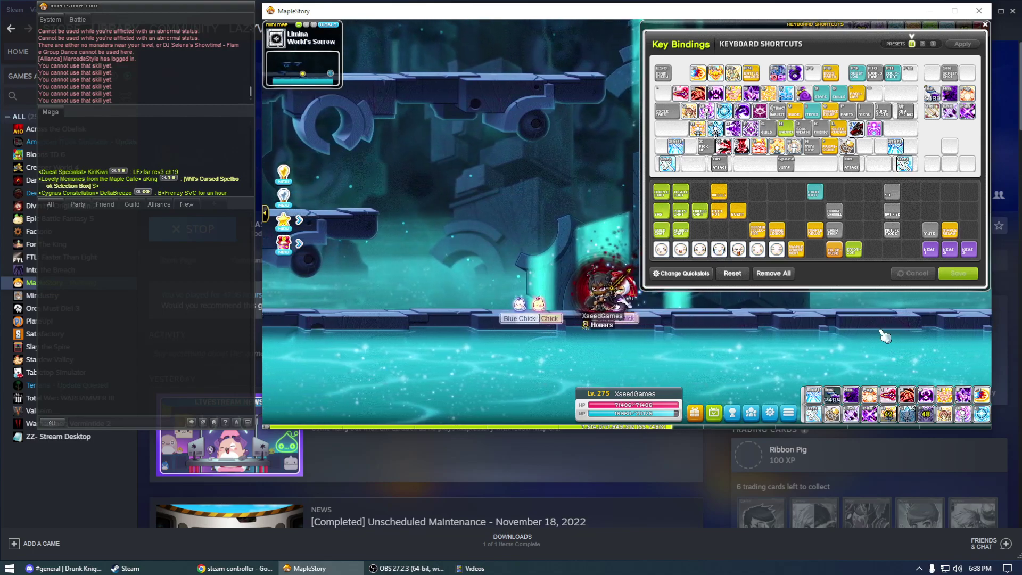
key(Left)
key(Right)
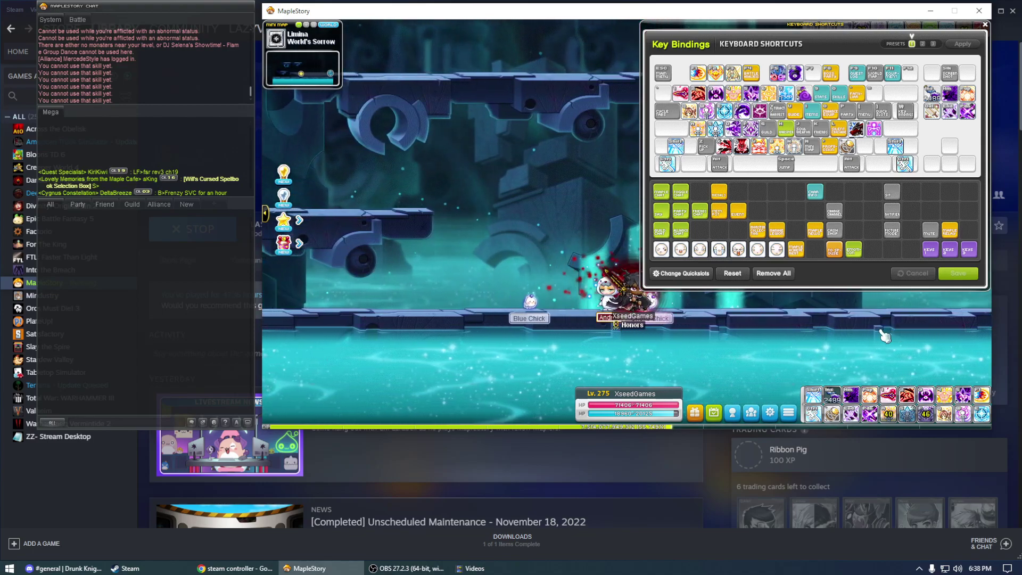
key(Left)
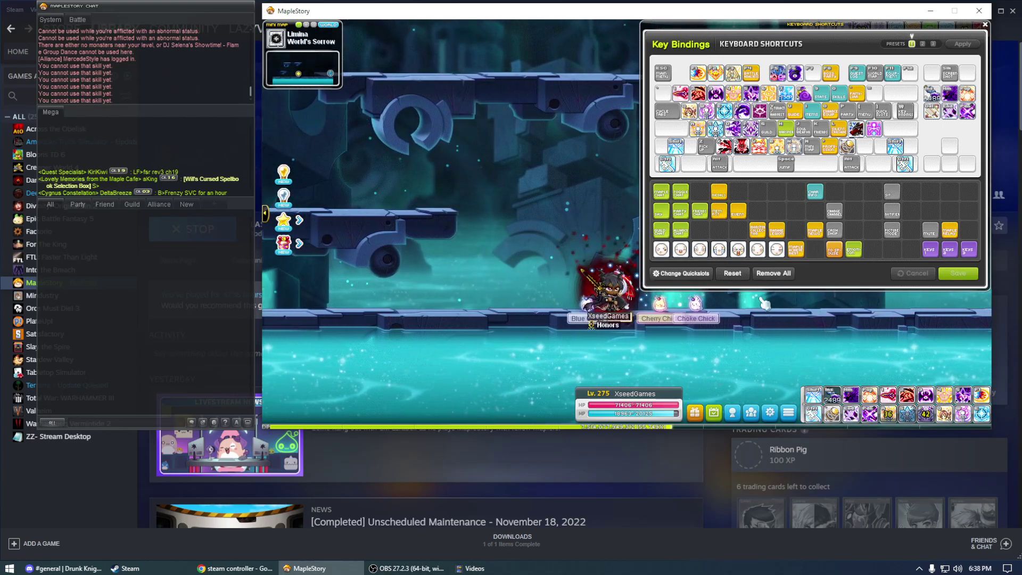
Switch back to Steam, reopen the MapleStory controller layout for editing and examine the right and left trackpad commands.
key(alt+Tab)
click(617, 266)
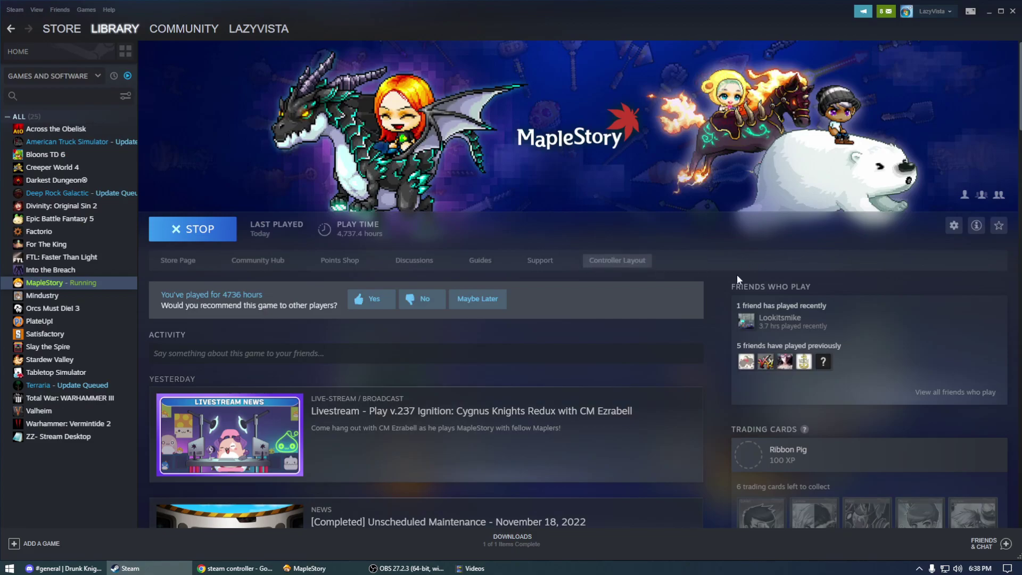
click(617, 288)
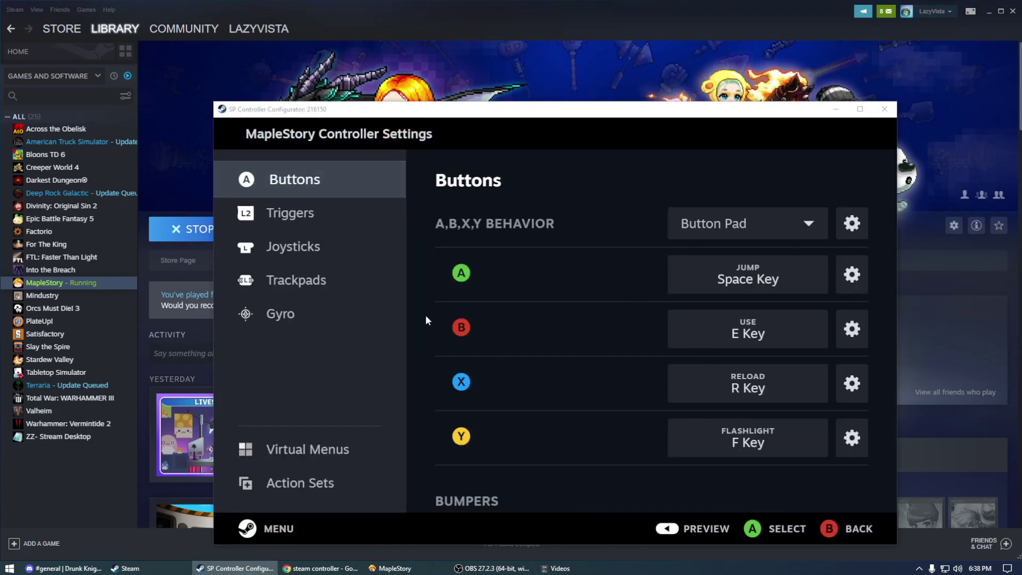
click(299, 278)
scroll(626, 305, down, 2)
scroll(626, 306, up, 2)
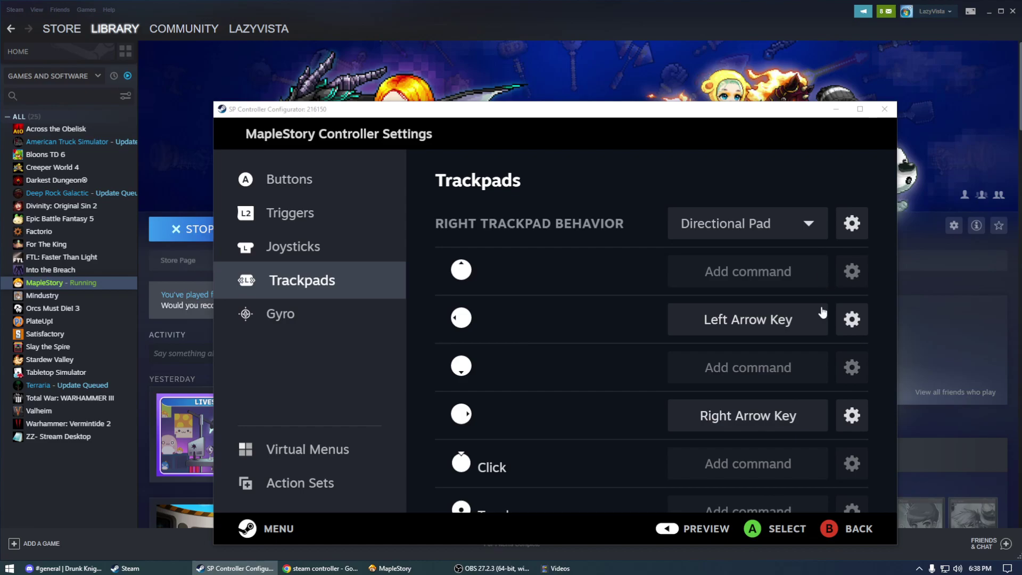
scroll(711, 368, down, 2)
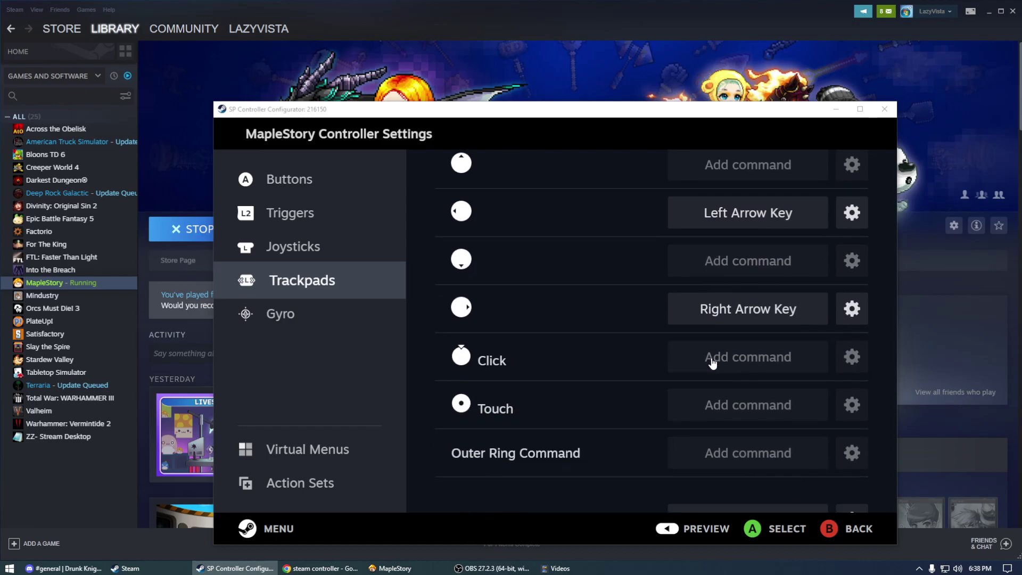
scroll(560, 344, up, 2)
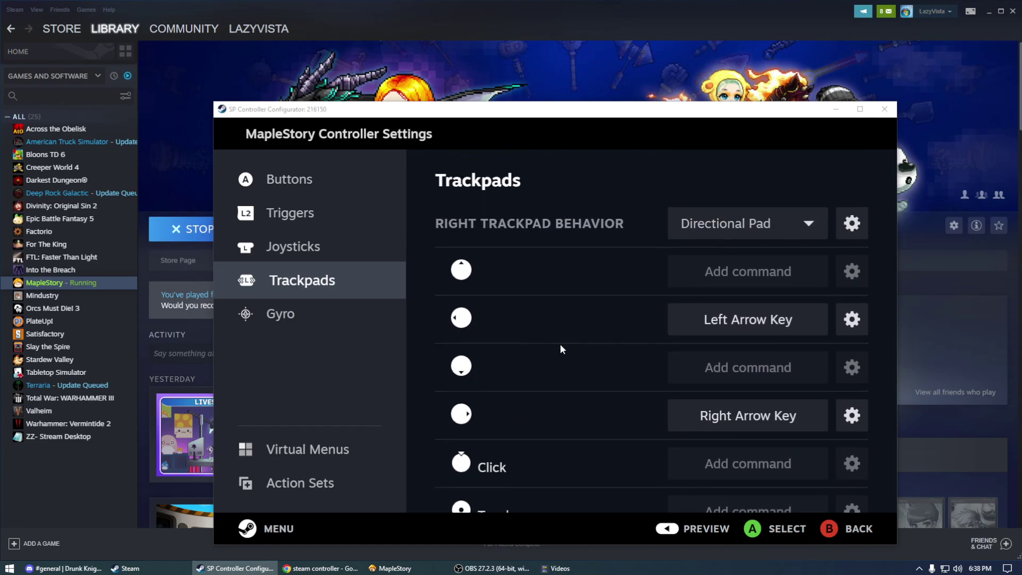
scroll(598, 355, down, 7)
scroll(599, 351, up, 5)
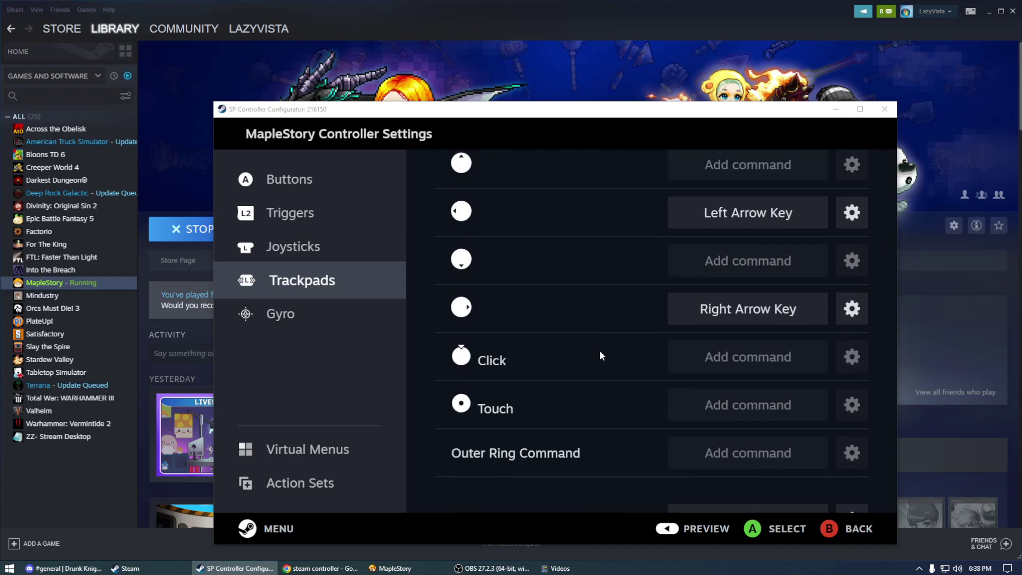
scroll(600, 349, down, 4)
scroll(600, 348, up, 6)
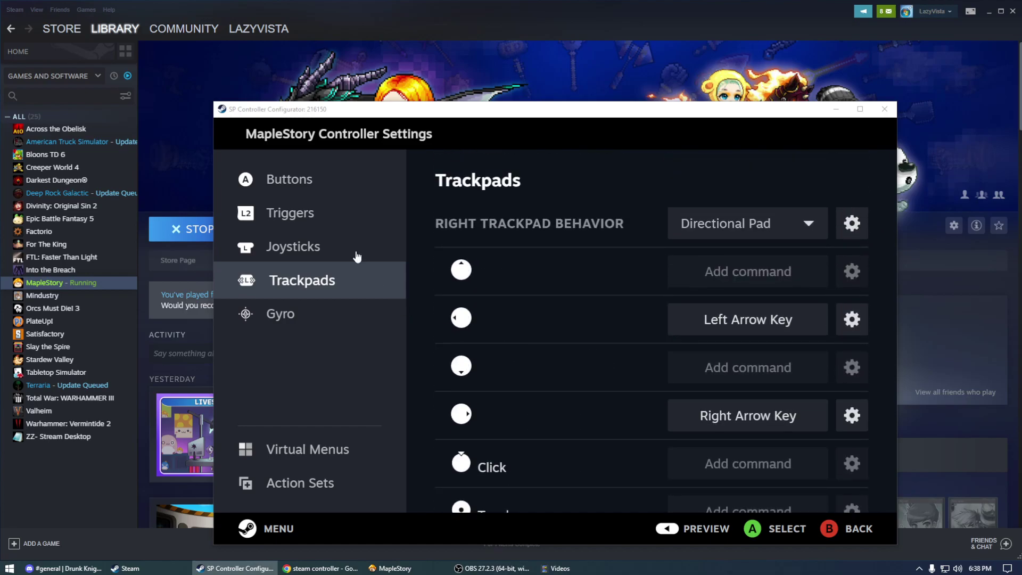
Show the controller's button commands, then move and resize the configurator window beneath MapleStory's keyboard shortcuts so both are visible.
click(289, 183)
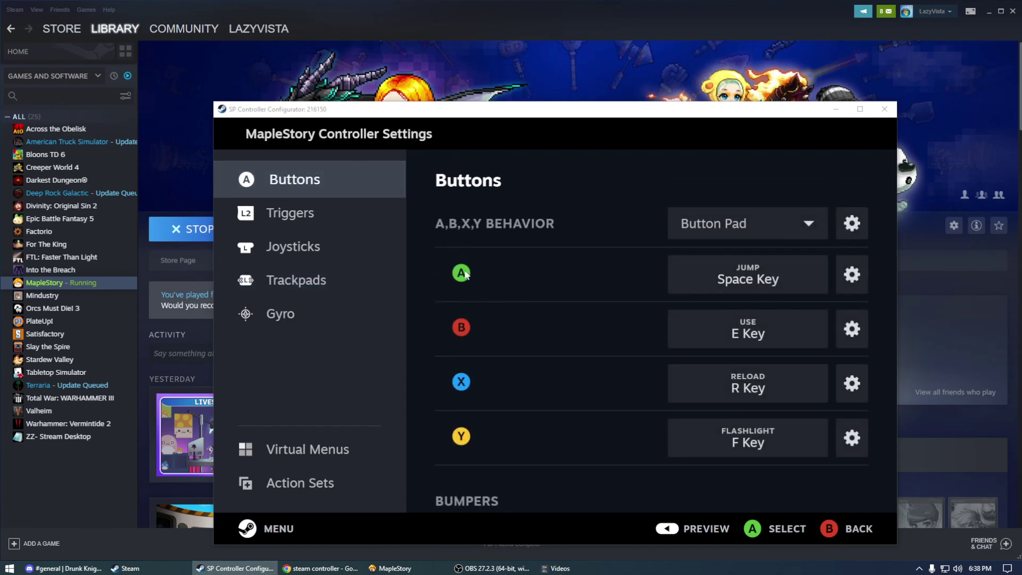
click(407, 568)
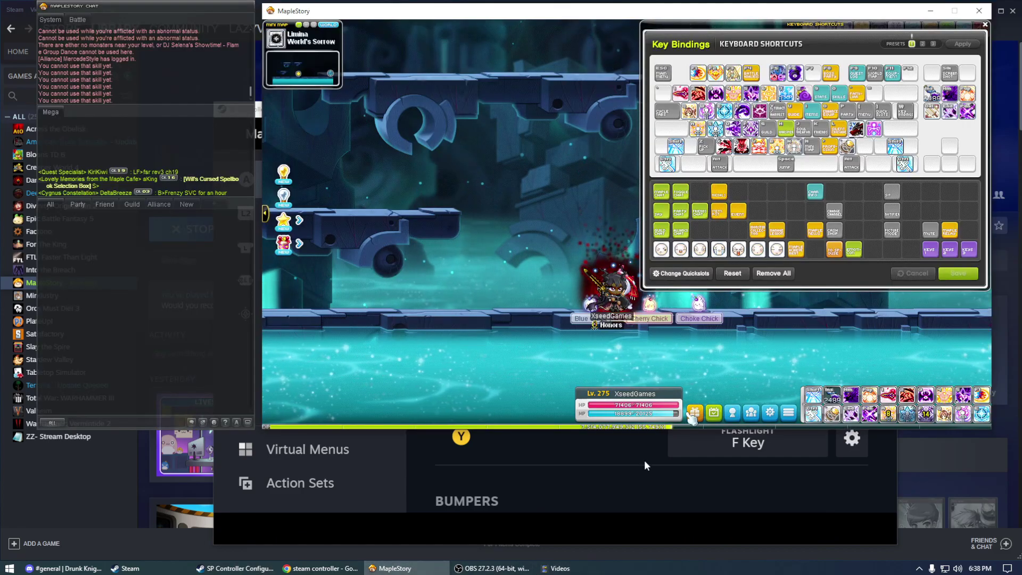
click(429, 510)
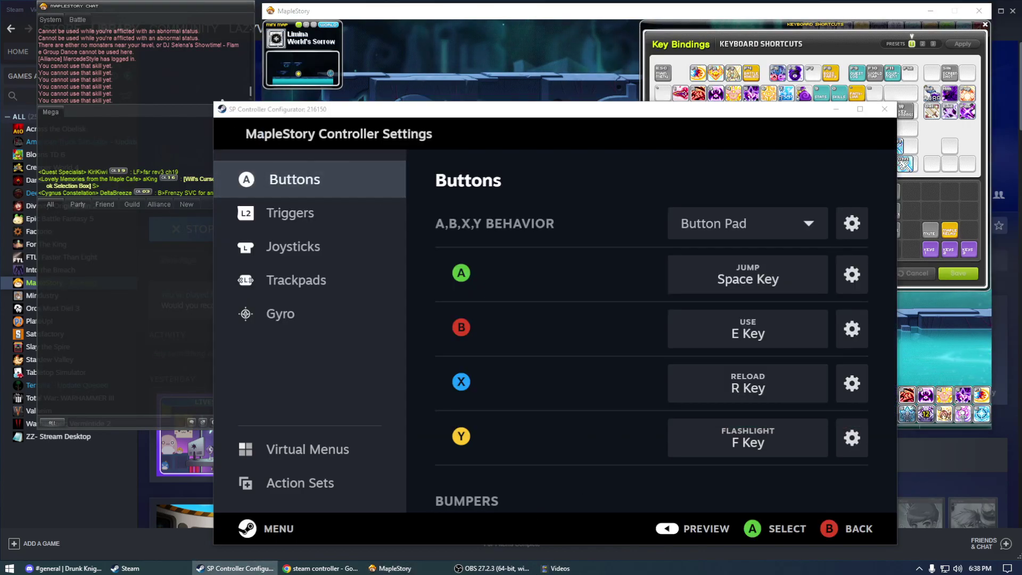
drag(212, 99, 5, 321)
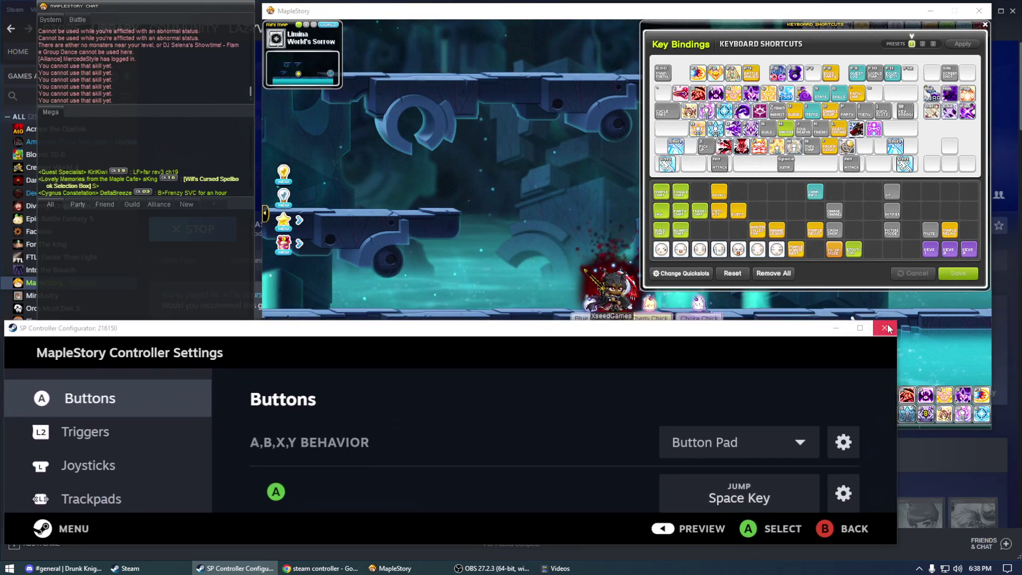
click(903, 325)
click(522, 510)
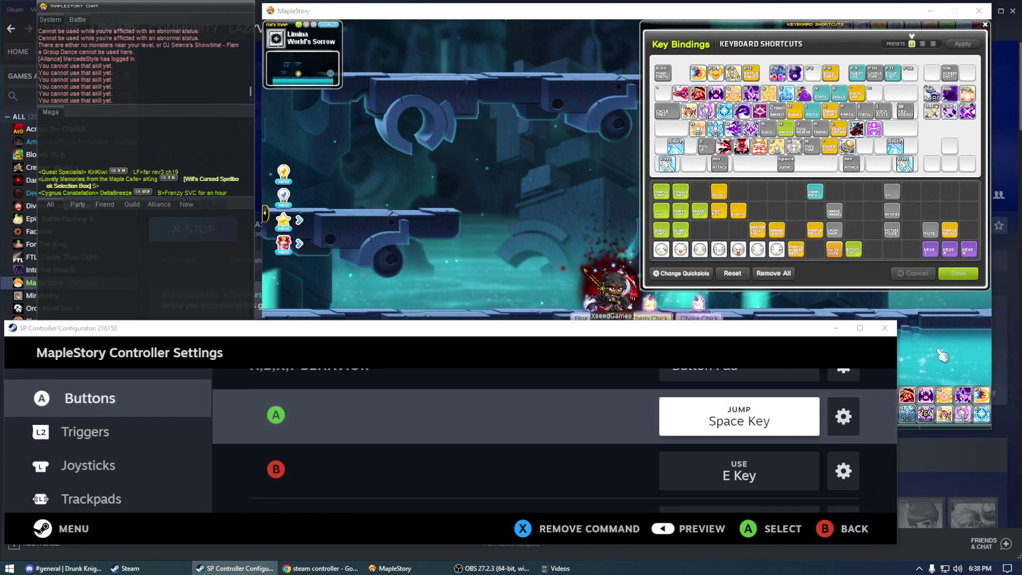
drag(900, 323, 992, 308)
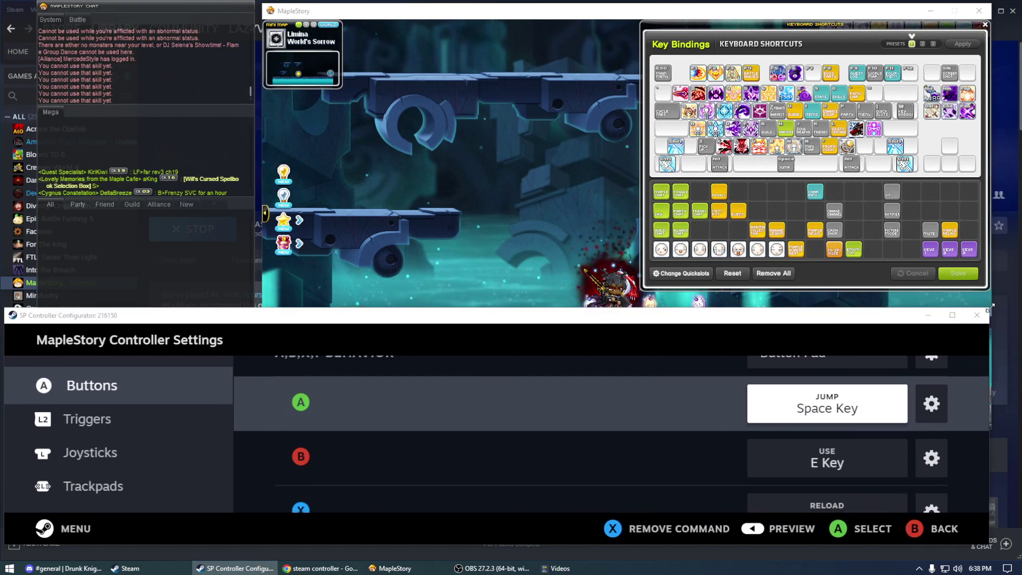
scroll(659, 415, up, 2)
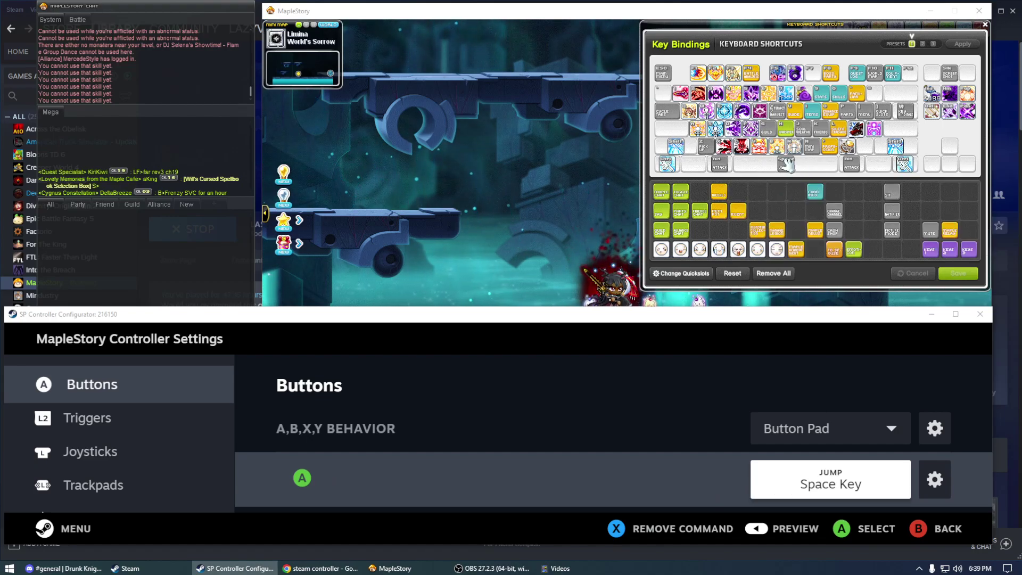
Test jumping in MapleStory with the A button while moving the character right and left.
click(469, 216)
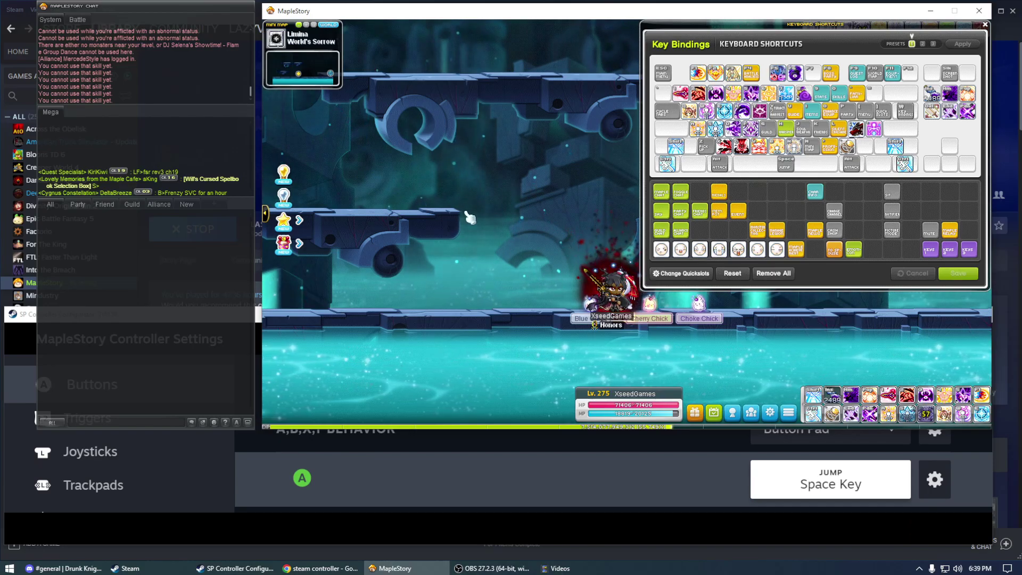
key(Right)
key(space)
key(space)
key(space)
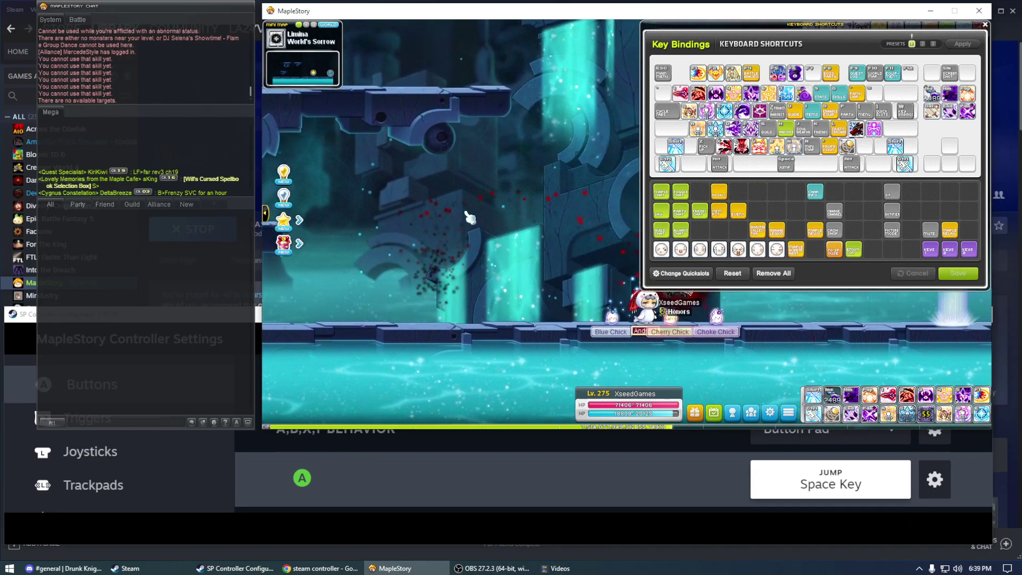
key(Left)
key(space)
key(space)
key(space)
key(space)
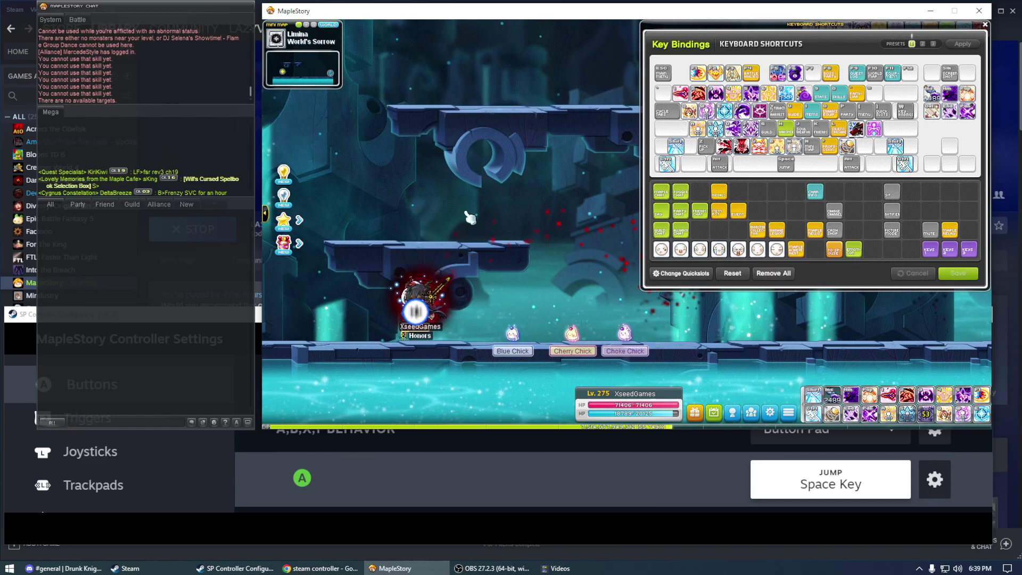
key(Right)
key(space)
key(space)
key(space)
key(space)
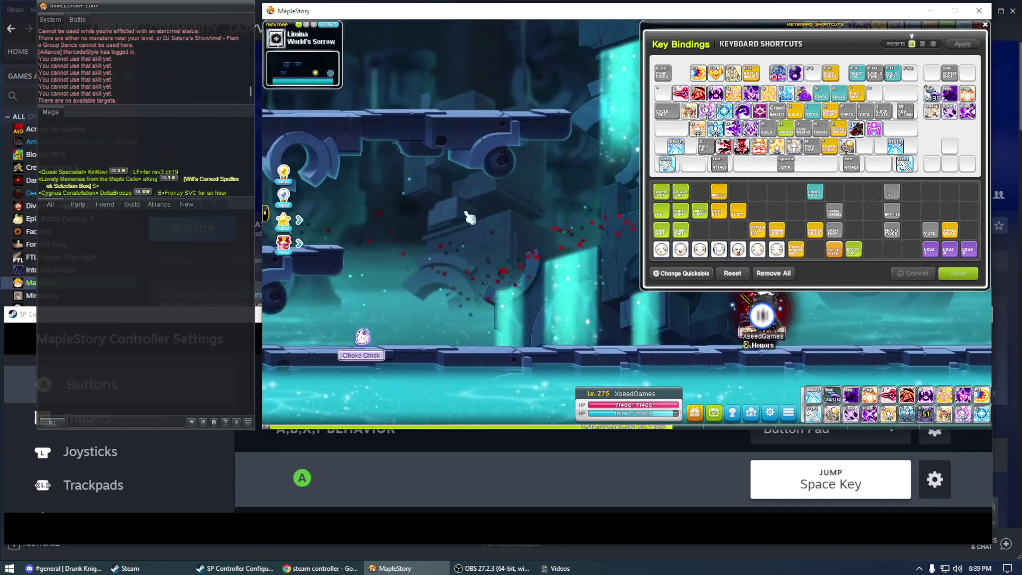
key(Left)
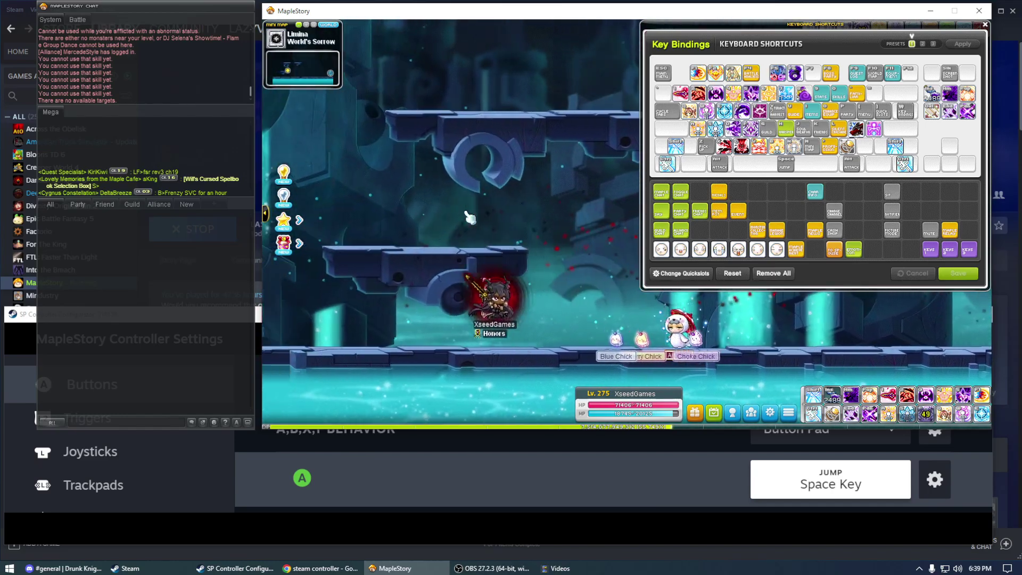
Check the skill assignments in MapleStory's keyboard shortcuts and bind the controller's B button to the D key.
mouse_move(727, 134)
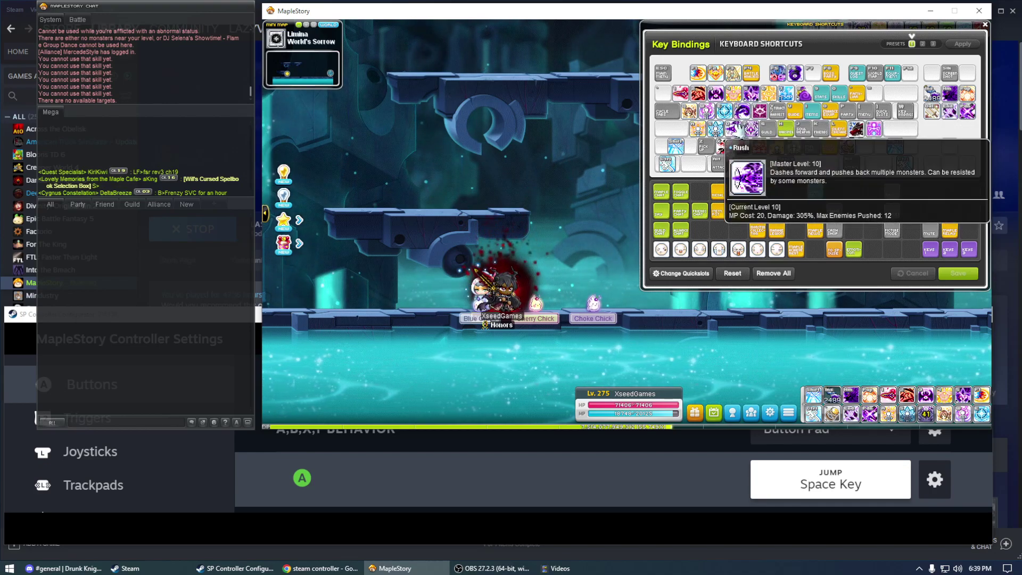
click(260, 531)
scroll(376, 384, down, 2)
scroll(312, 397, up, 2)
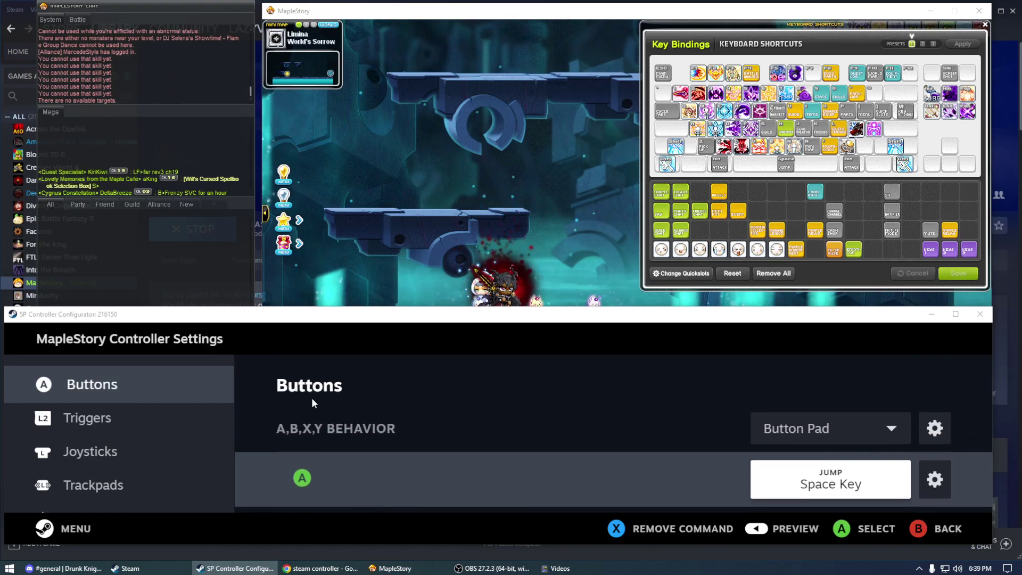
scroll(358, 432, down, 3)
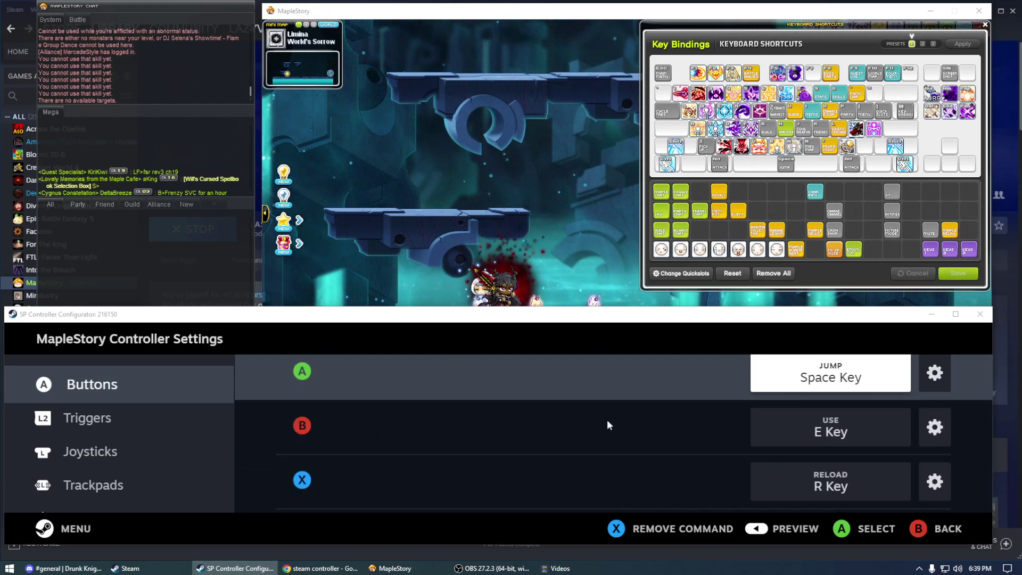
click(820, 418)
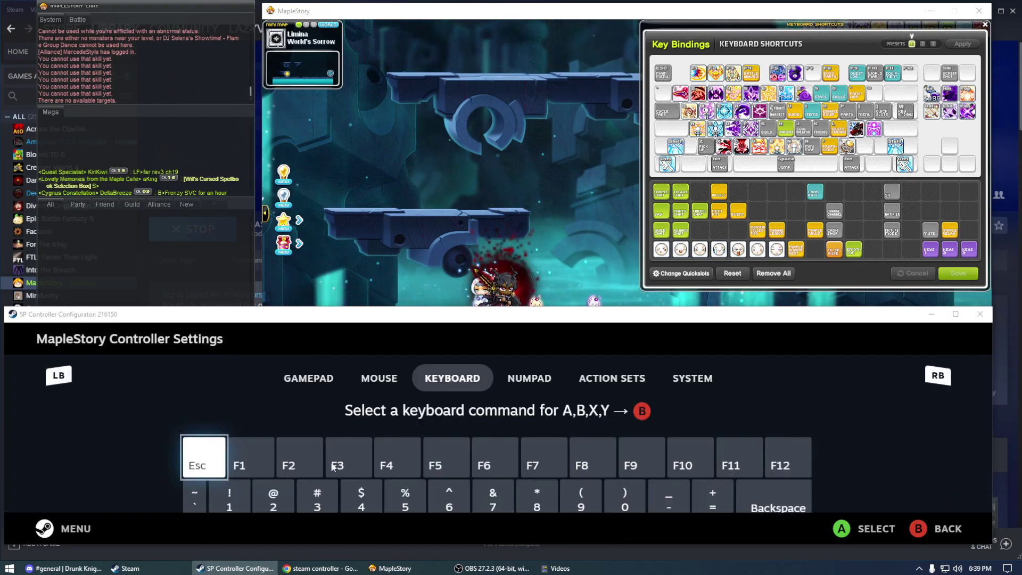
scroll(373, 462, down, 2)
click(343, 480)
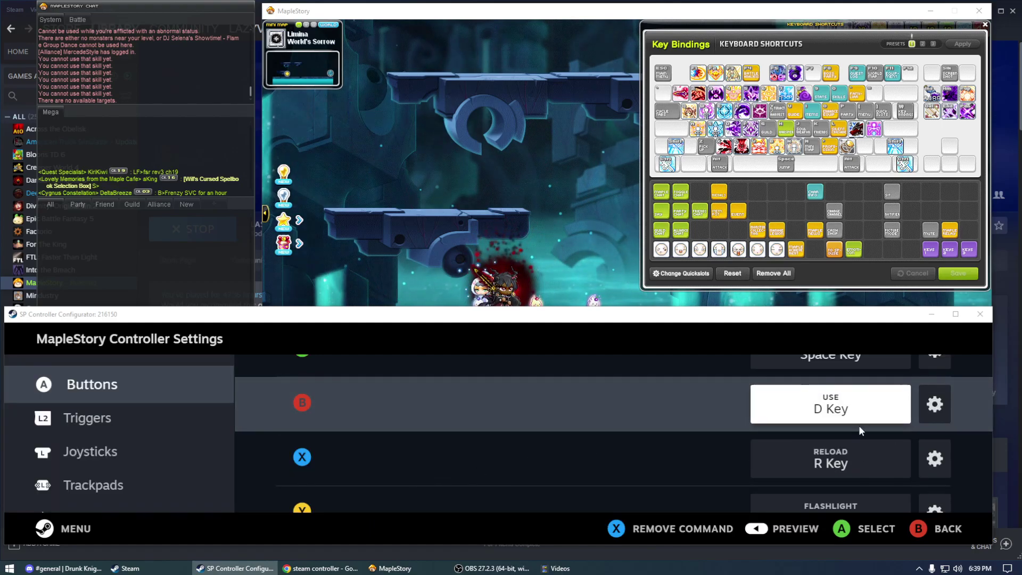
Test the B button's attack skill in MapleStory while moving the character left and right and jumping.
click(508, 215)
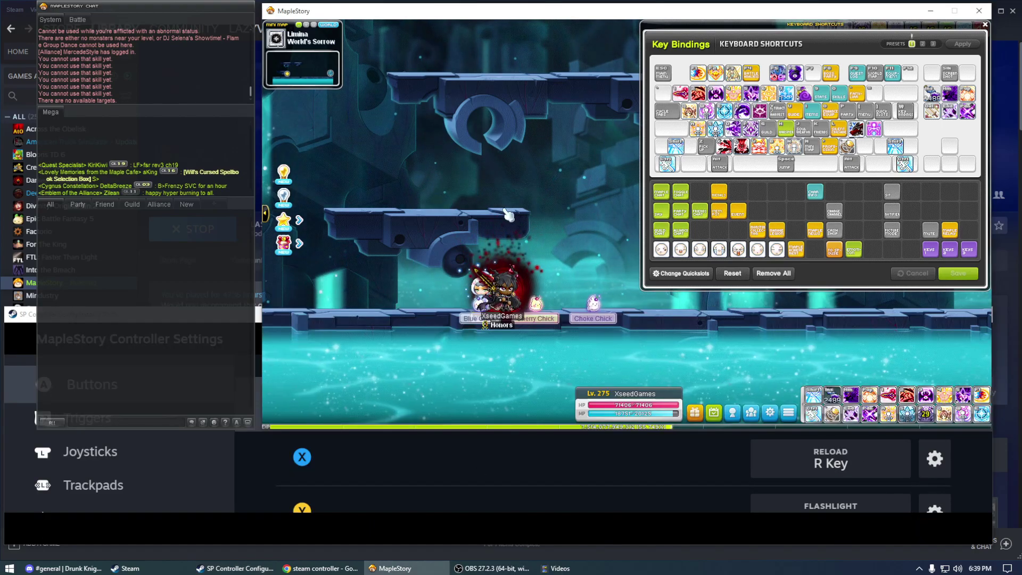
key(ctrl)
key(ctrl)
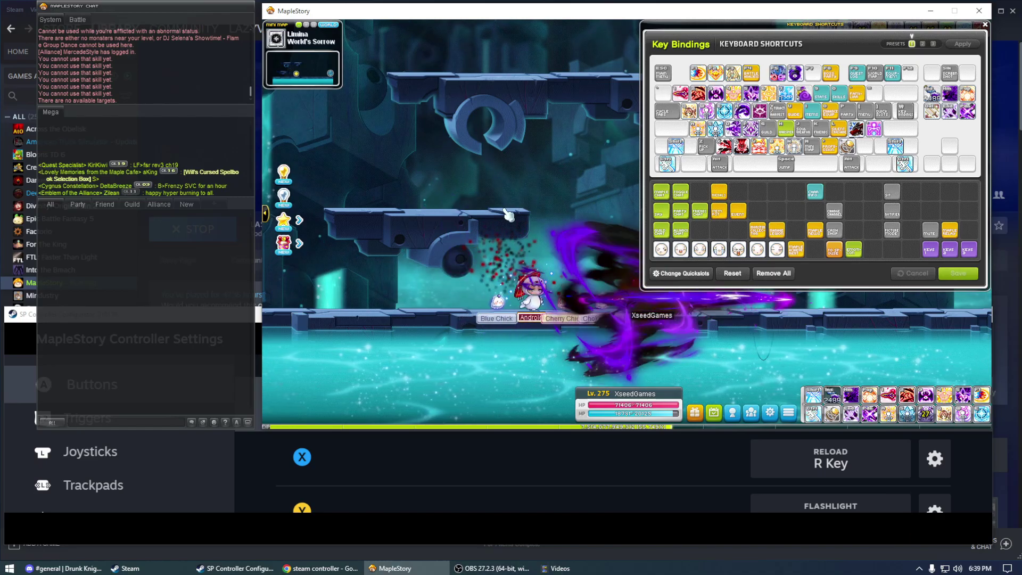
key(ctrl)
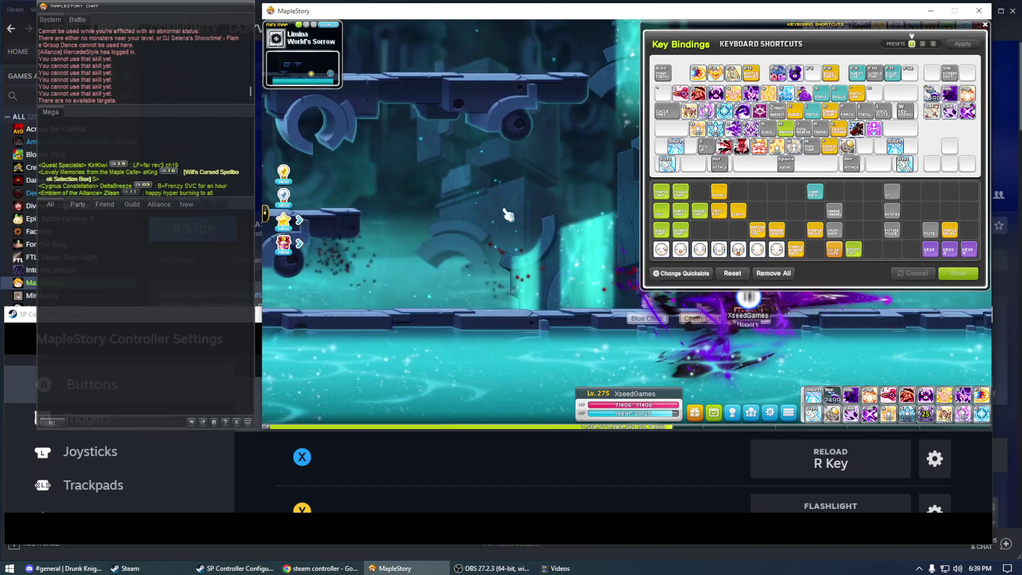
key(Left)
key(ctrl)
key(ctrl)
key(ctrl)
key(ctrl)
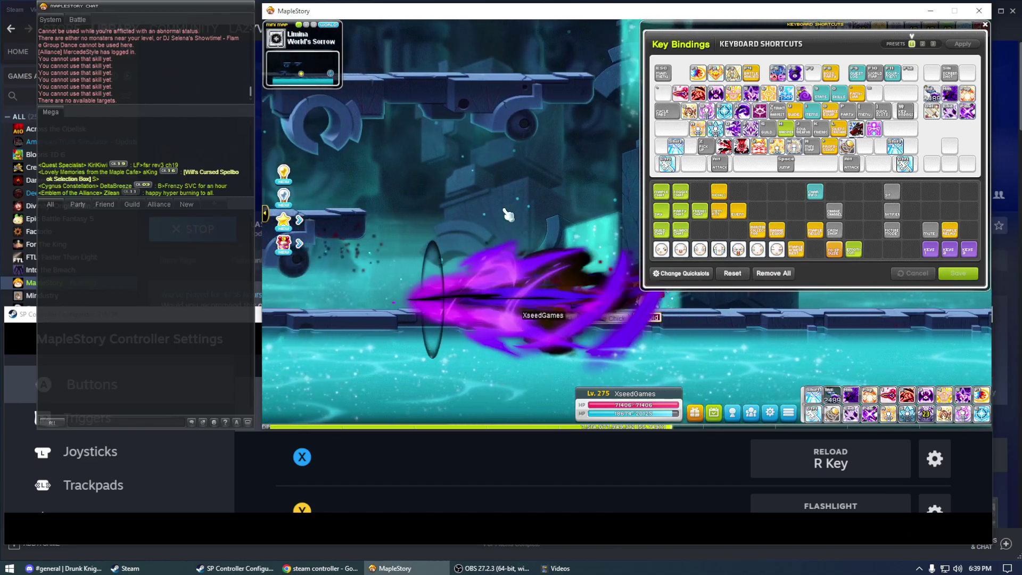
key(Left)
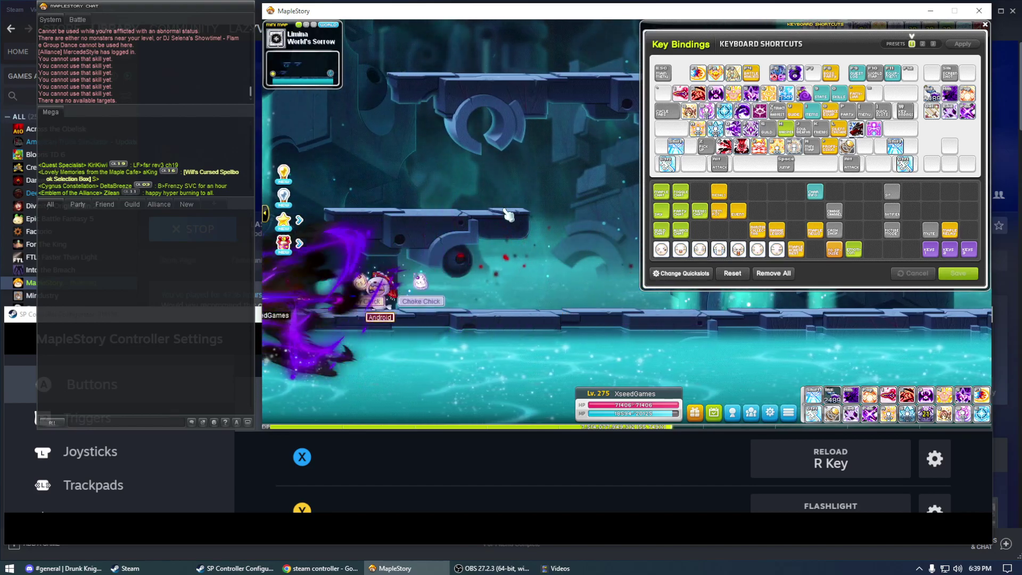
key(Right)
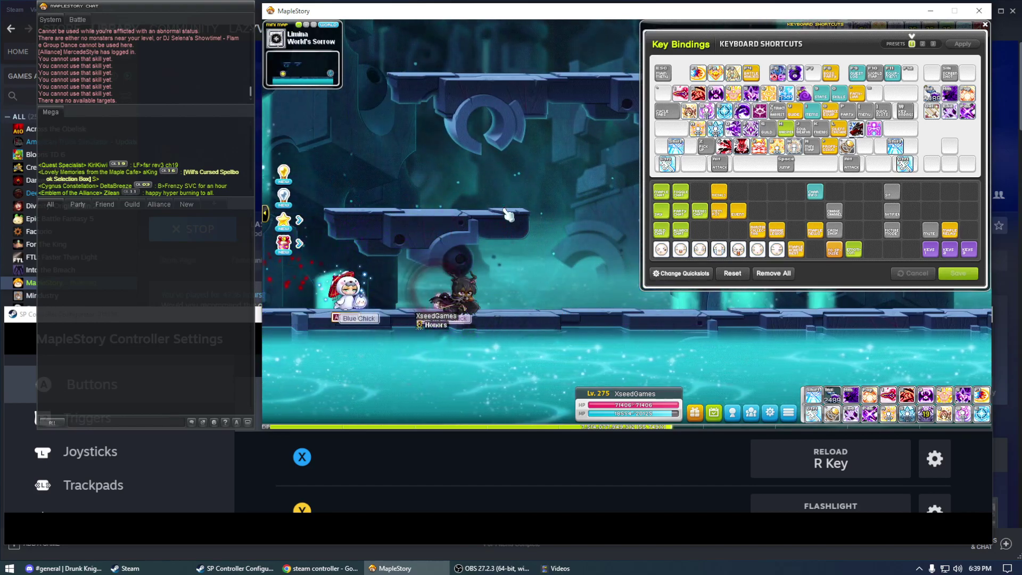
key(Right)
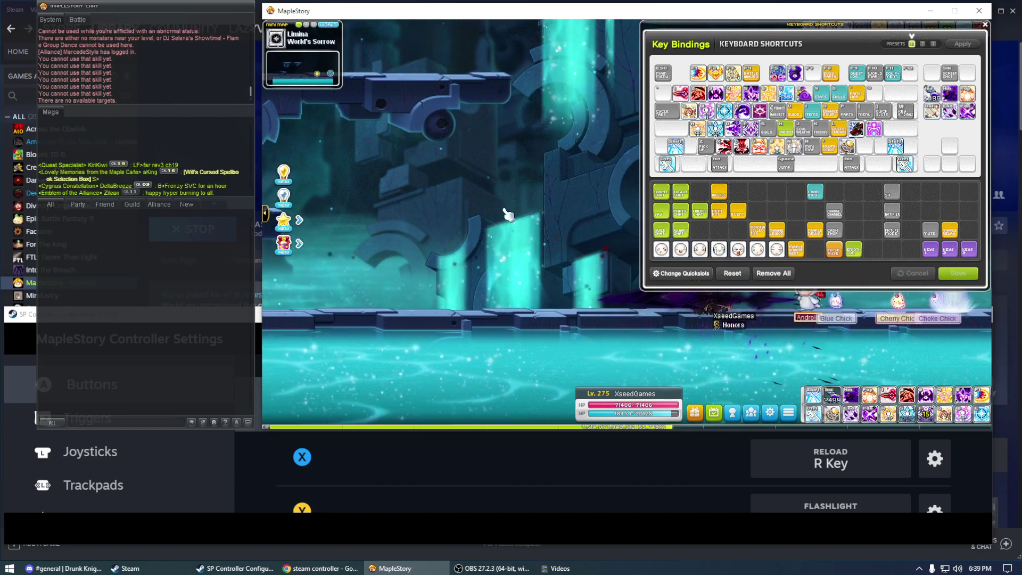
key(Left)
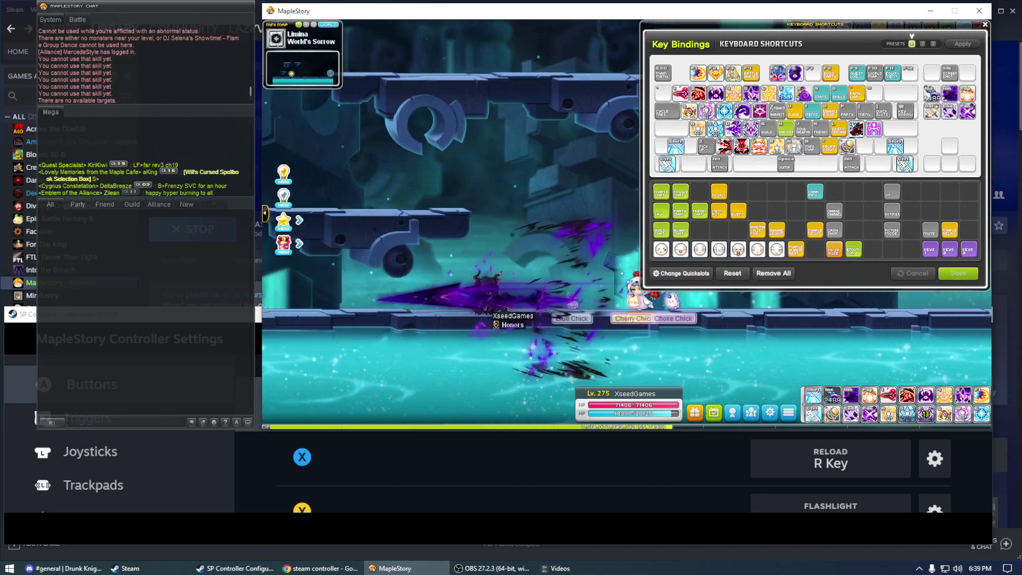
key(Left)
key(Right)
key(space)
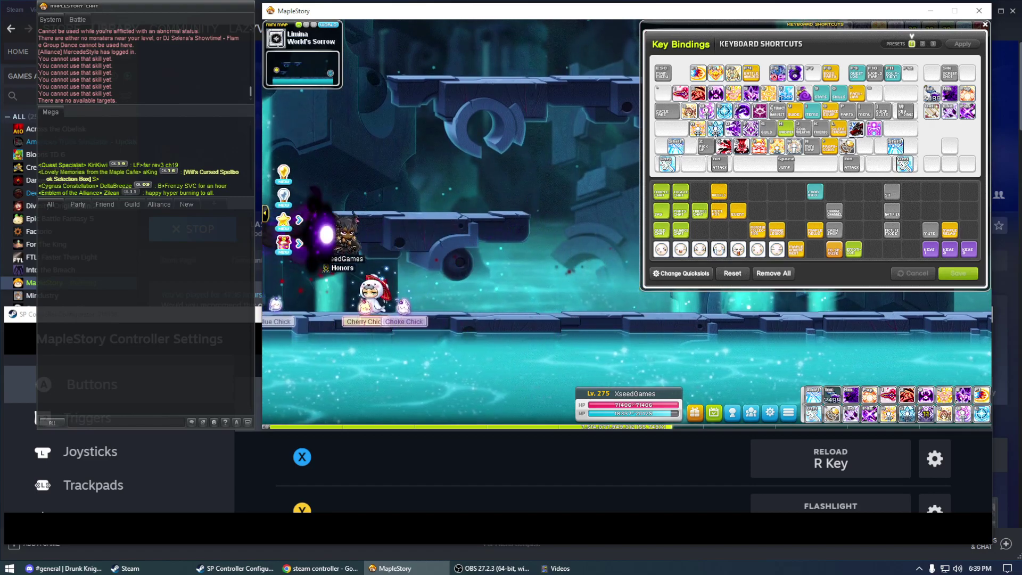
key(Right)
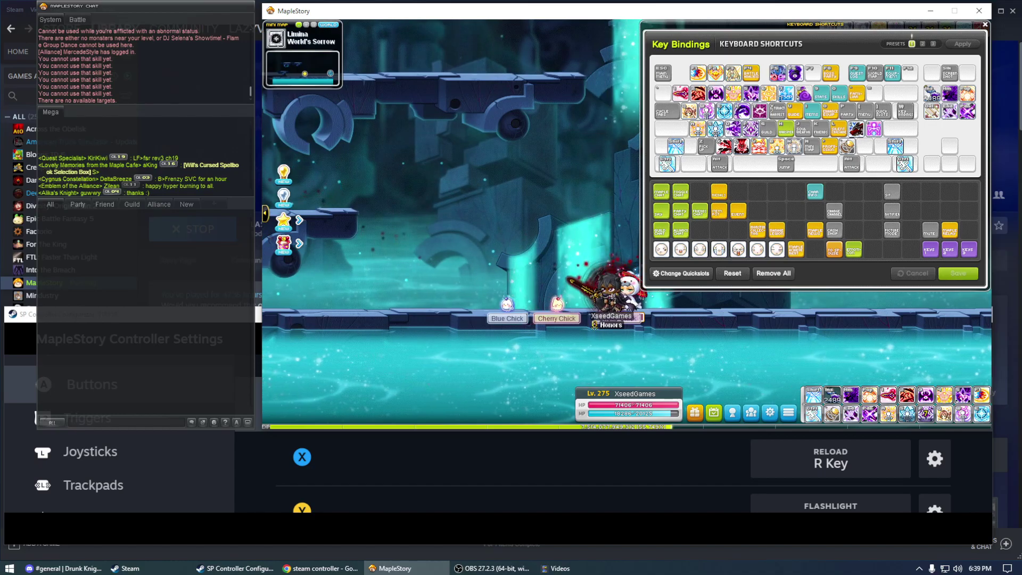
key(Left)
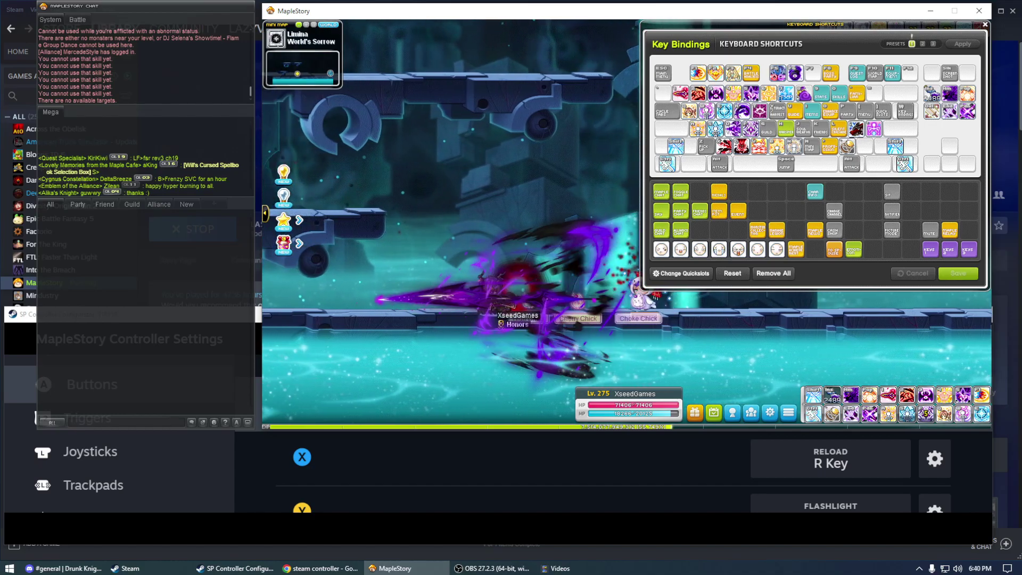
key(Left)
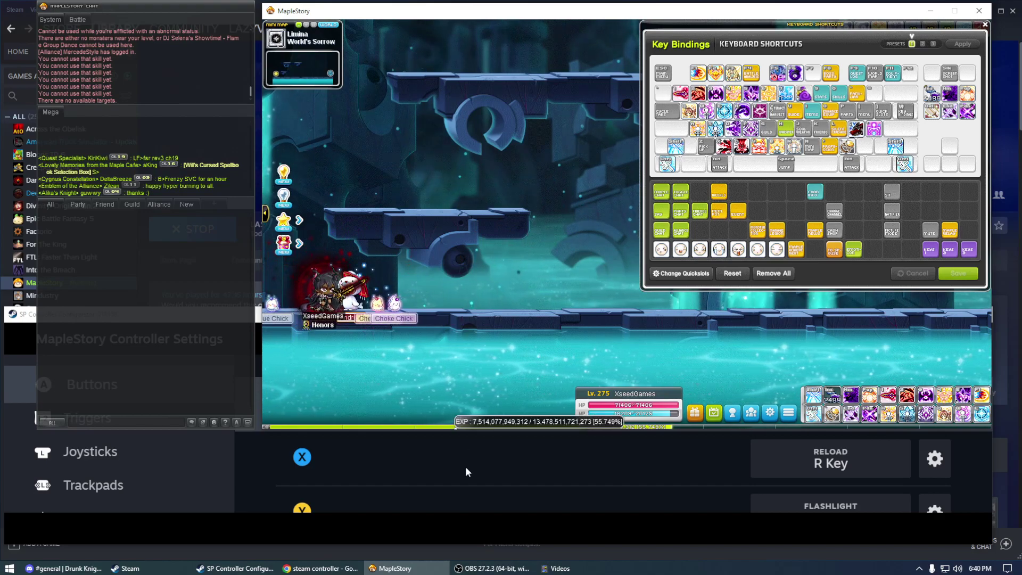
Turn on Hold to Repeat (Turbo) for the B button's regular press and review its repeat rate and delay settings.
click(416, 526)
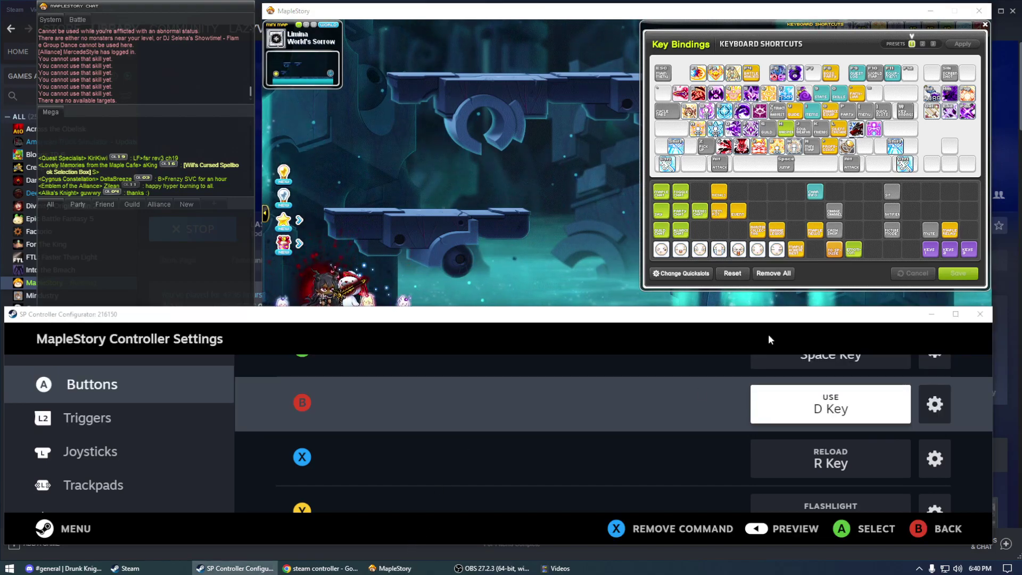
scroll(446, 446, up, 2)
scroll(479, 449, down, 2)
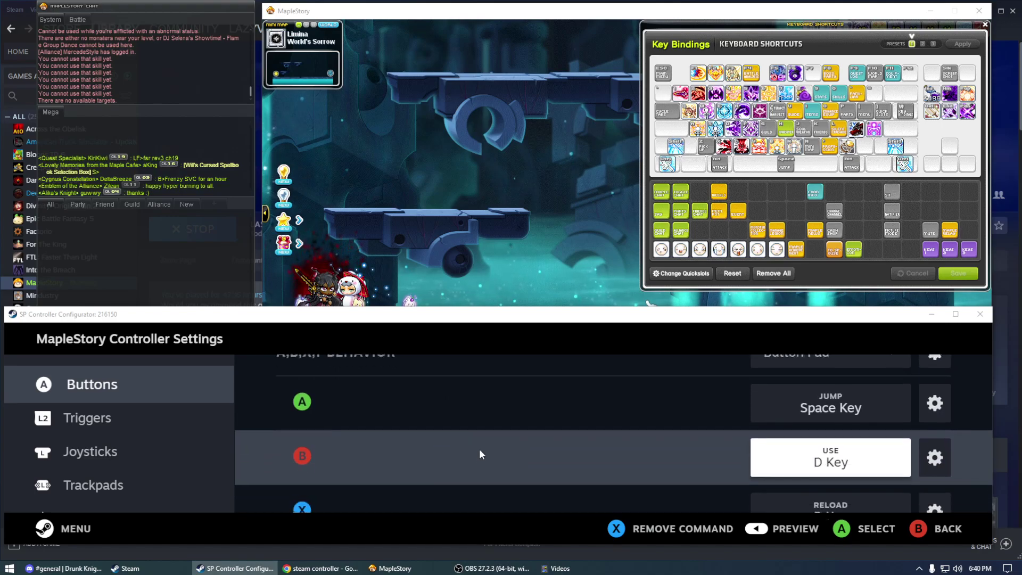
click(947, 415)
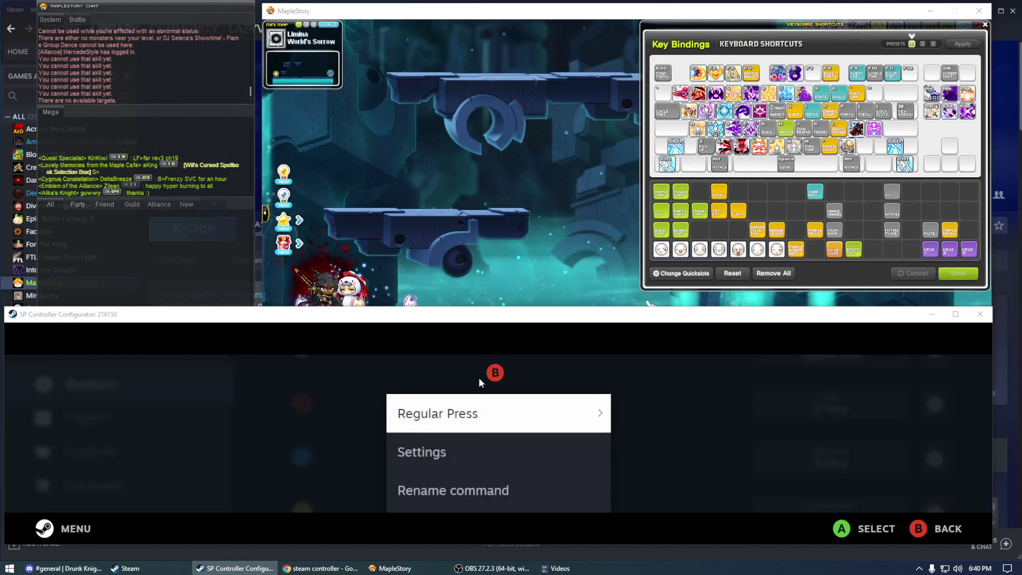
click(424, 452)
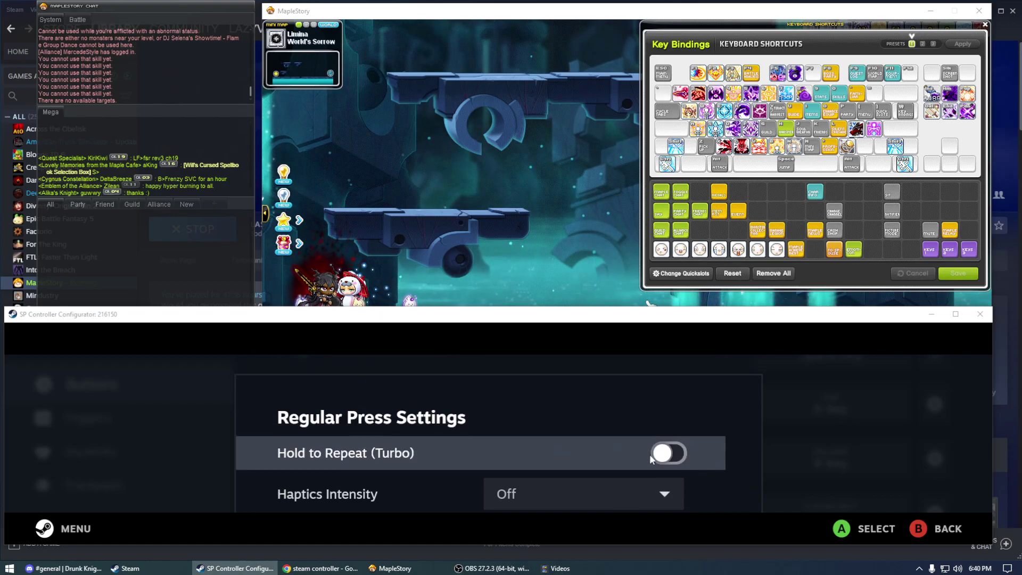
click(651, 454)
scroll(519, 413, down, 3)
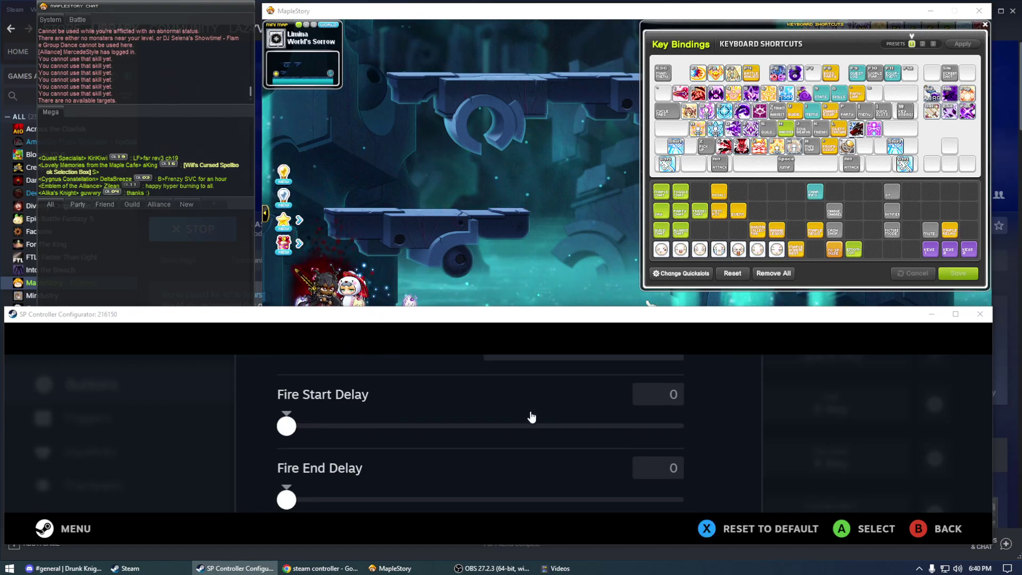
scroll(529, 415, up, 3)
scroll(639, 428, down, 1)
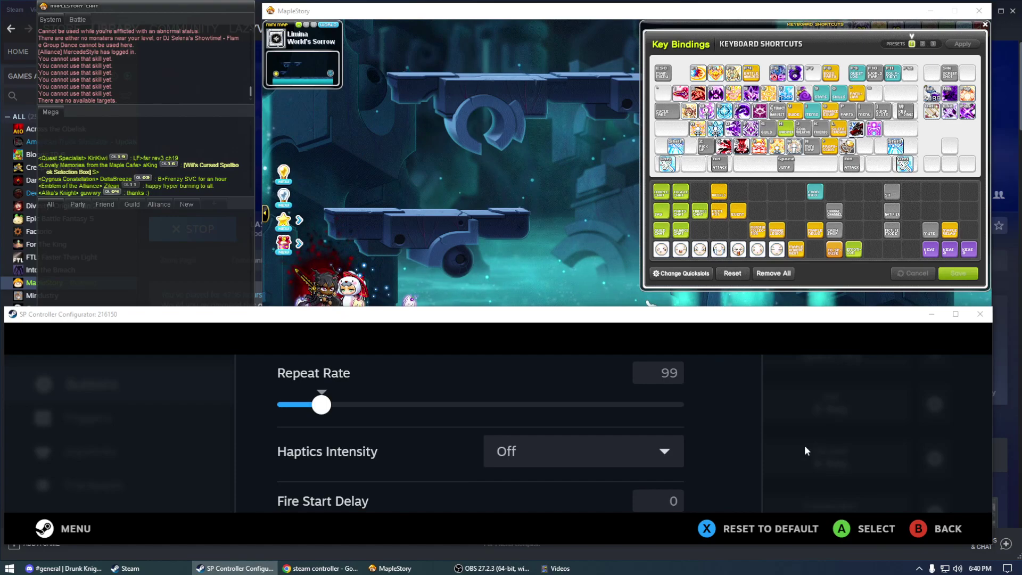
Review the remaining press settings of the B button, down to Cycle Commands, Toggle and Interruptable, and close them.
scroll(743, 436, down, 5)
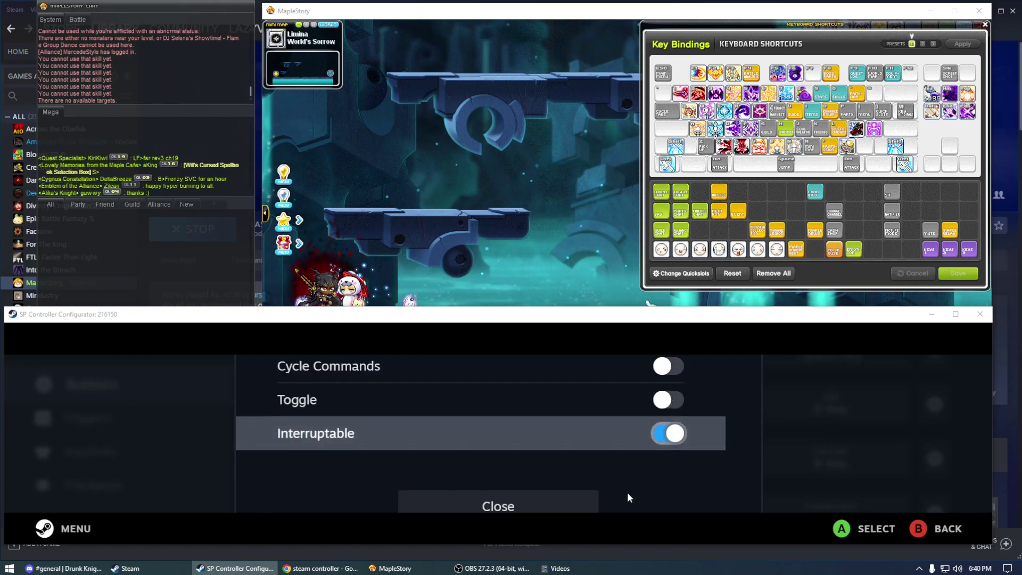
scroll(520, 504, down, 1)
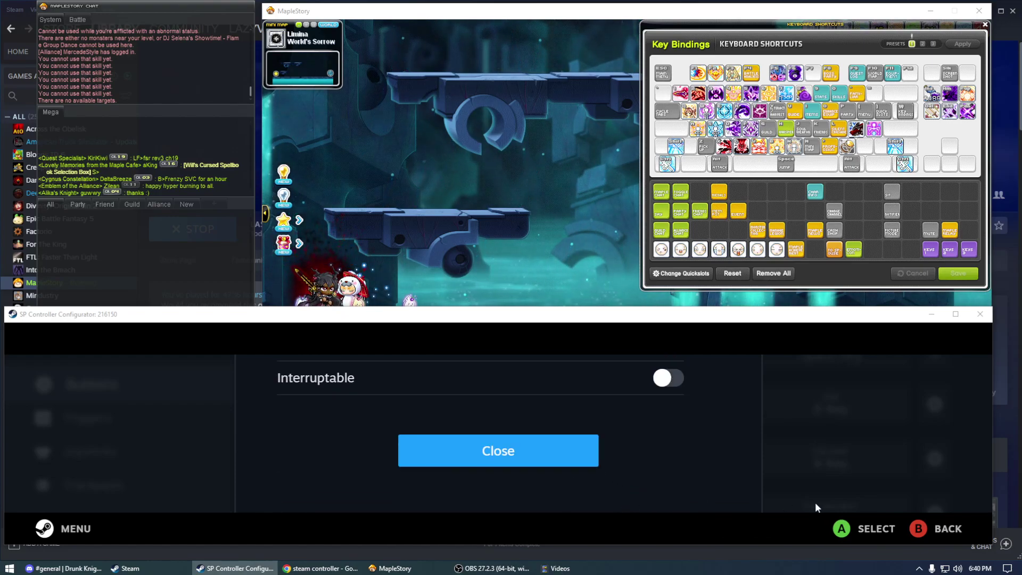
click(510, 461)
Test the B button's turbo attack in MapleStory while moving the character right and left across the map.
click(535, 268)
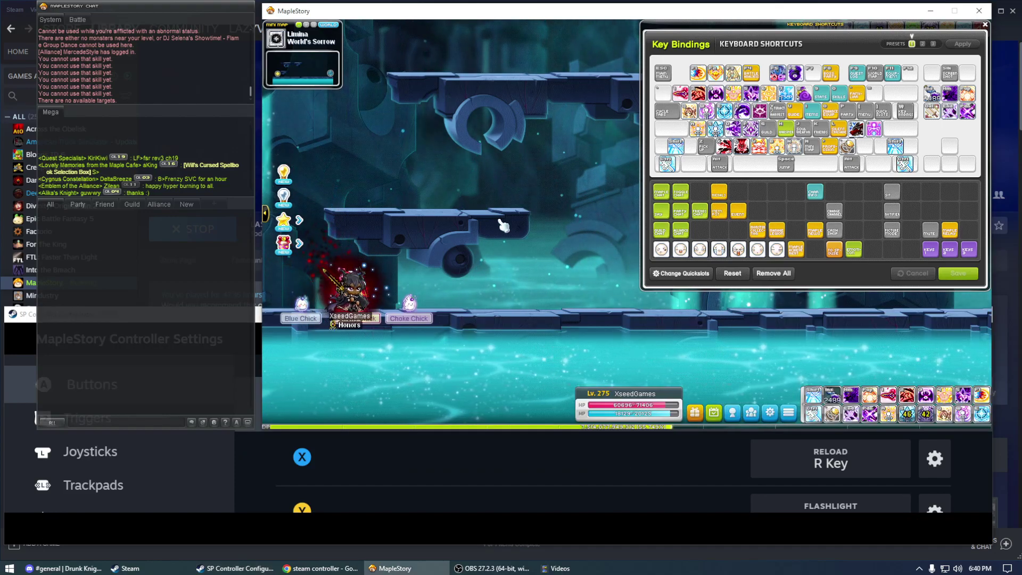
key(Right)
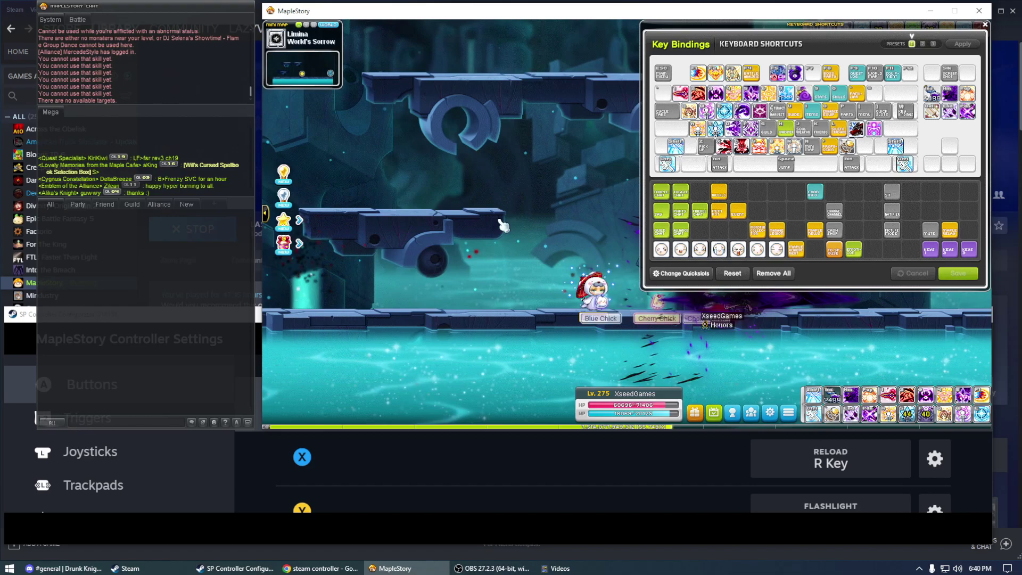
key(Right)
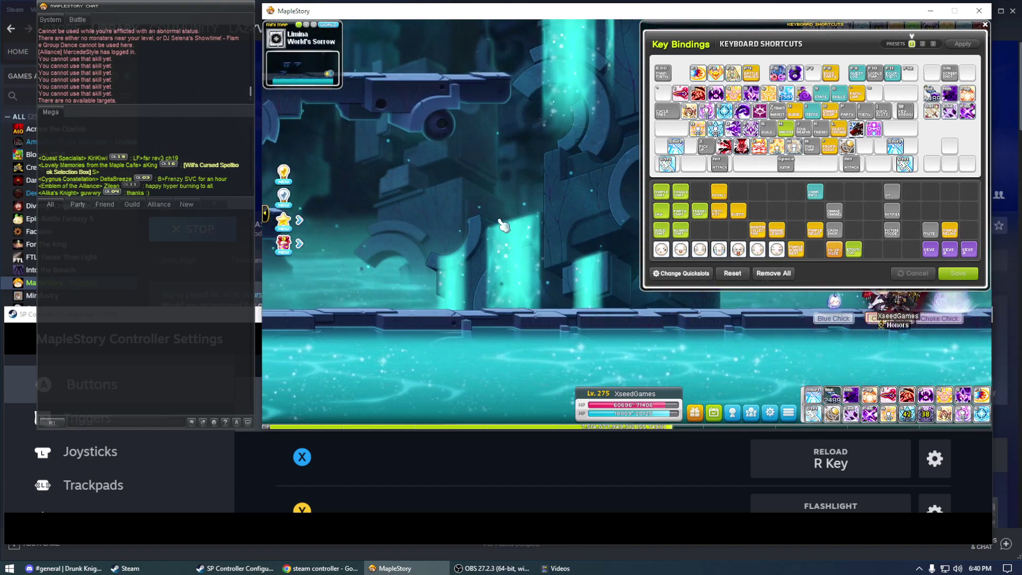
key(Left)
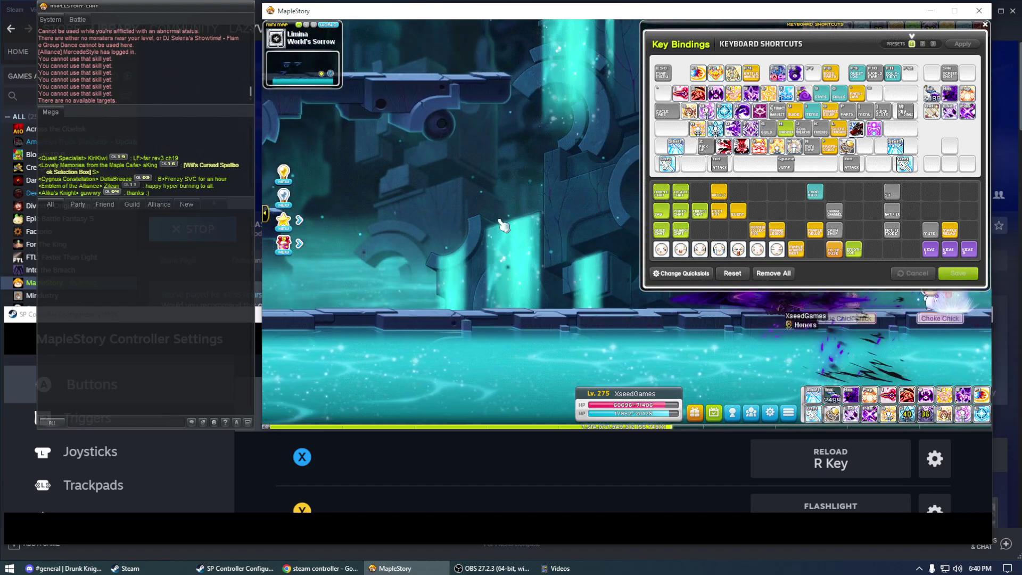
key(Left)
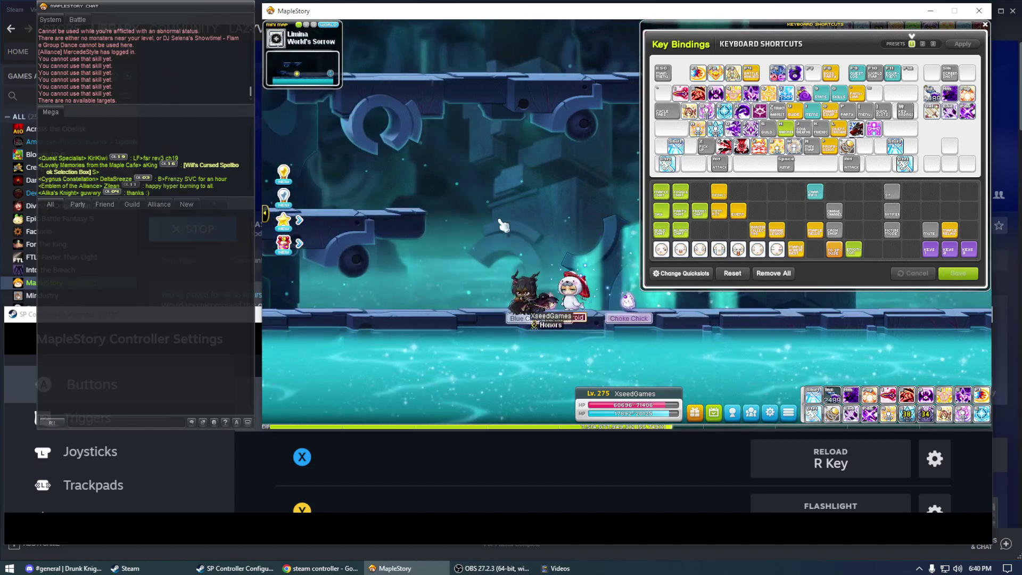
key(Left)
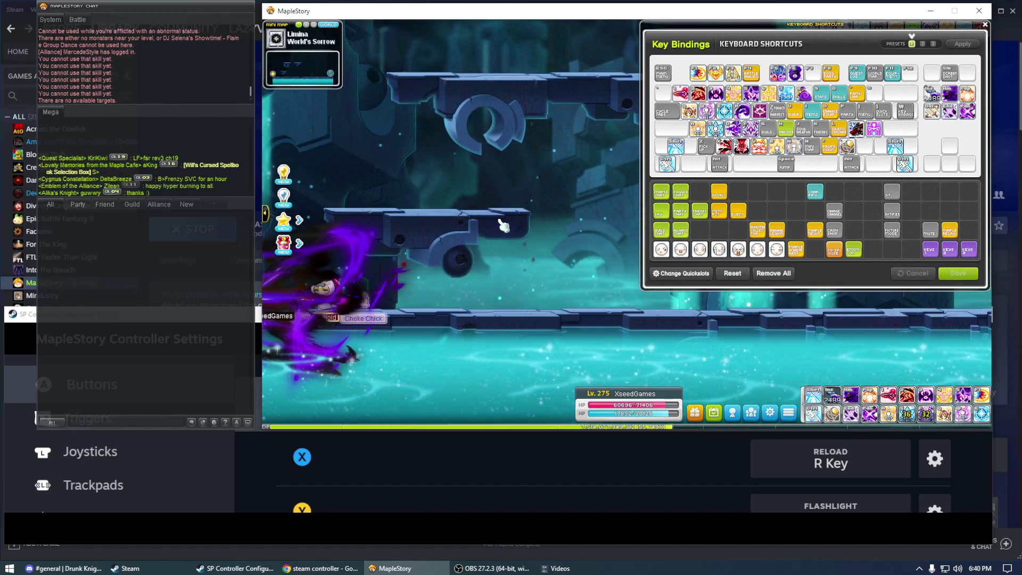
key(Right)
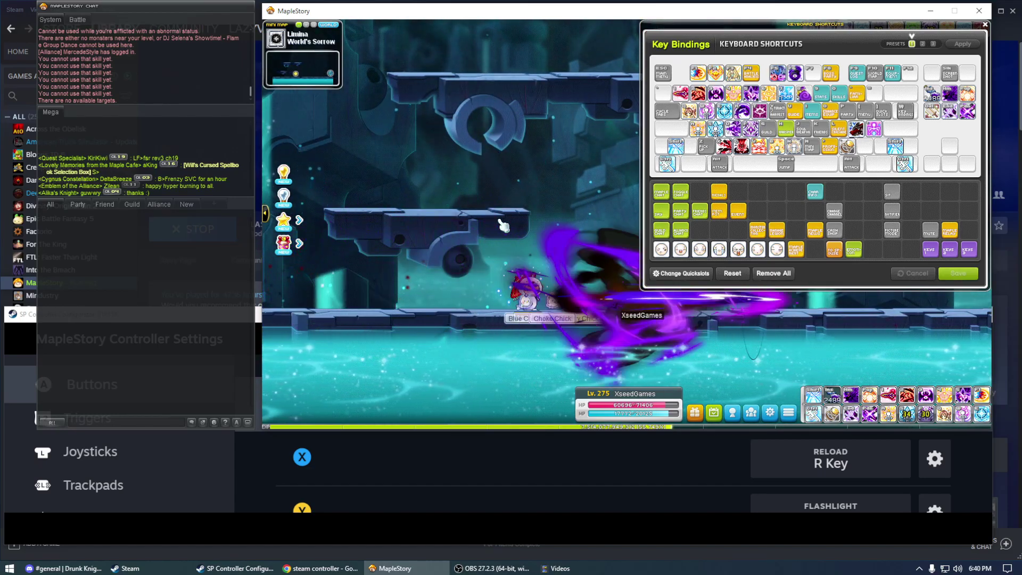
key(Right)
key(Left)
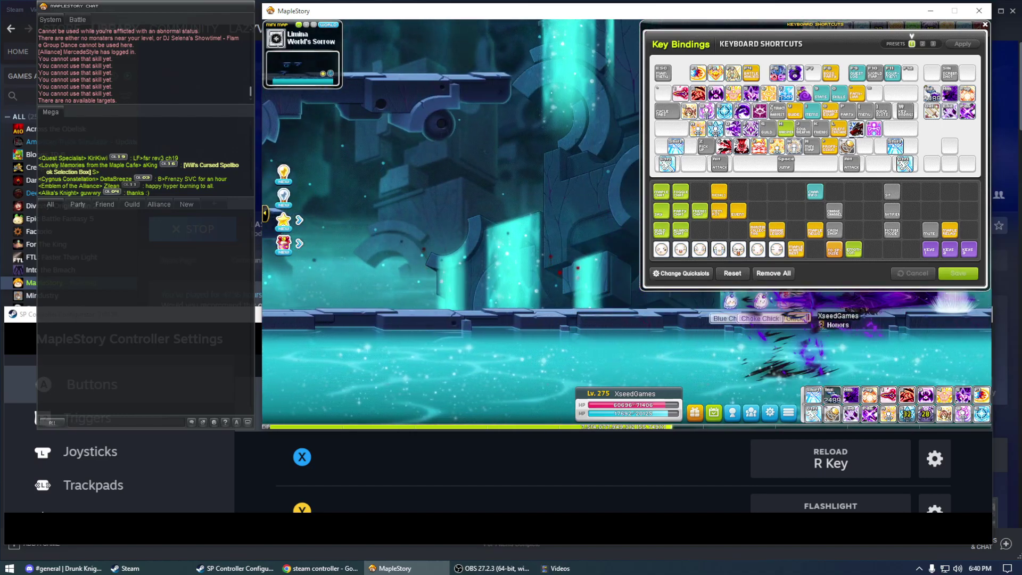
key(Left)
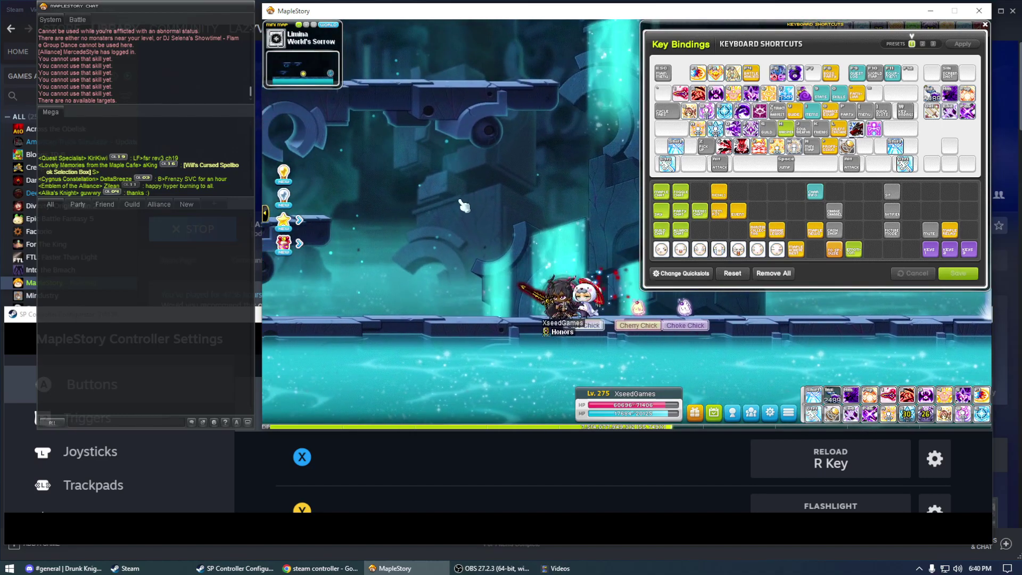
Return to the controller configurator and bind the Y button to the R key.
click(418, 532)
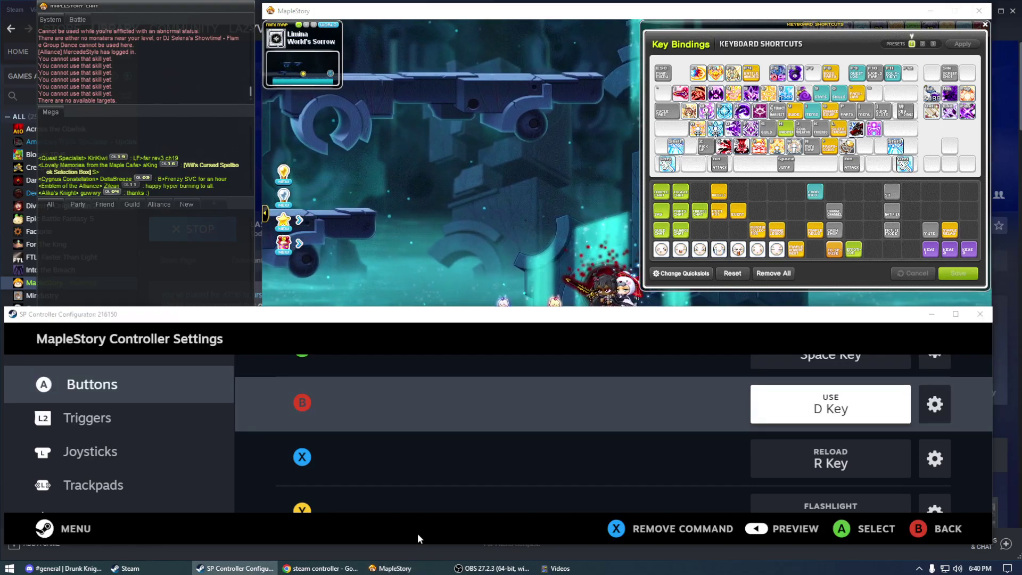
scroll(605, 405, down, 1)
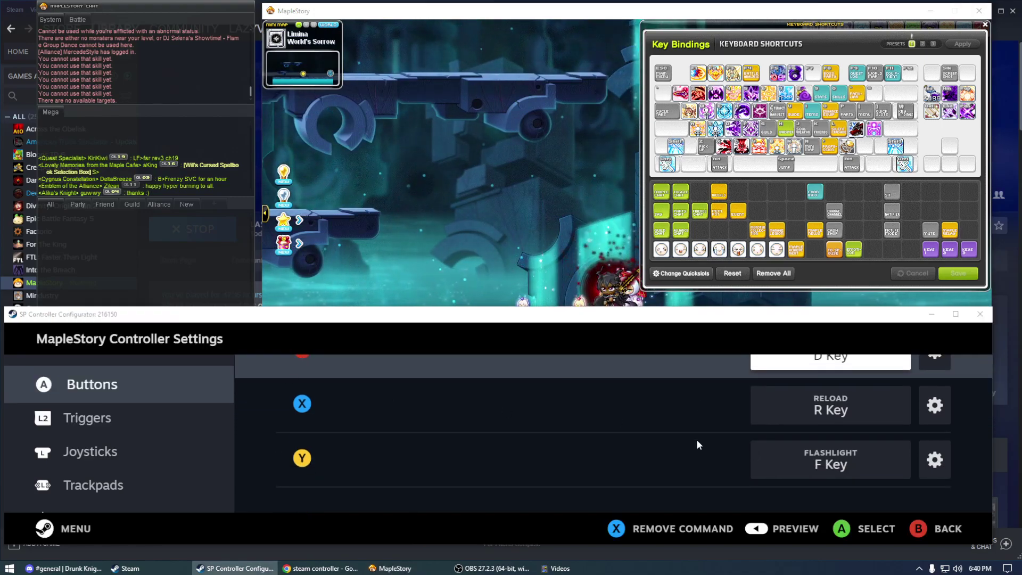
scroll(846, 467, down, 1)
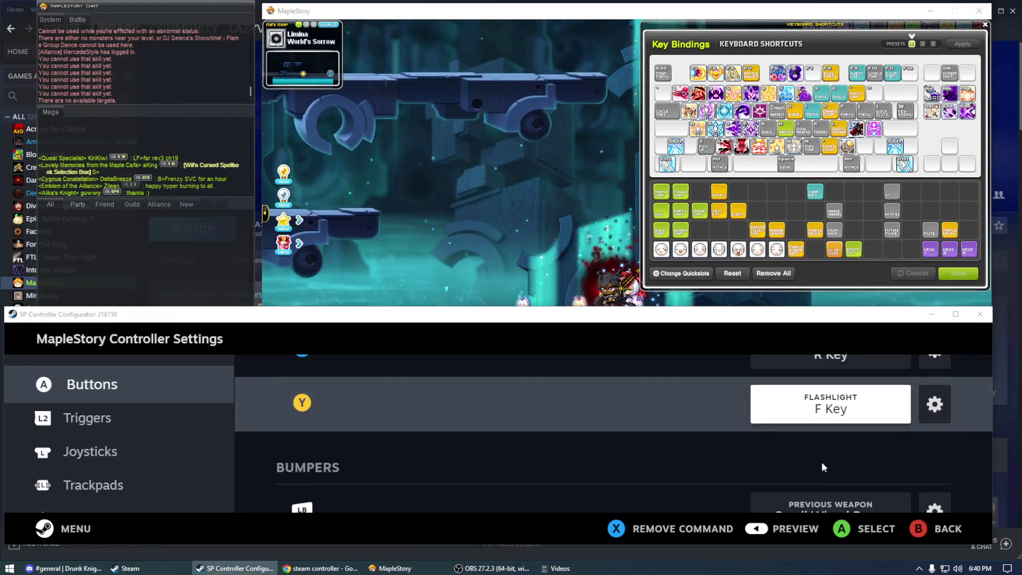
click(826, 414)
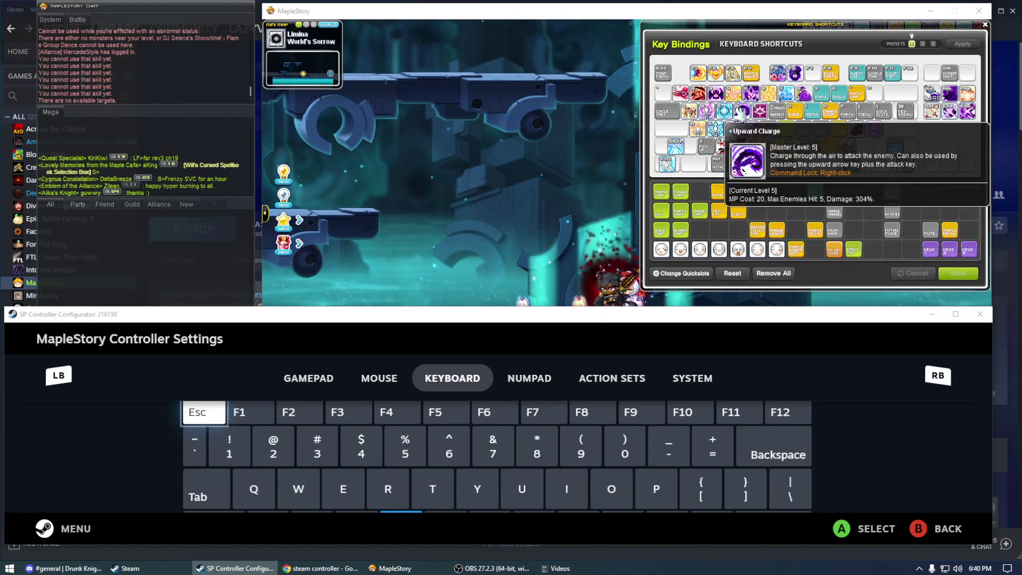
scroll(421, 464, down, 1)
click(400, 448)
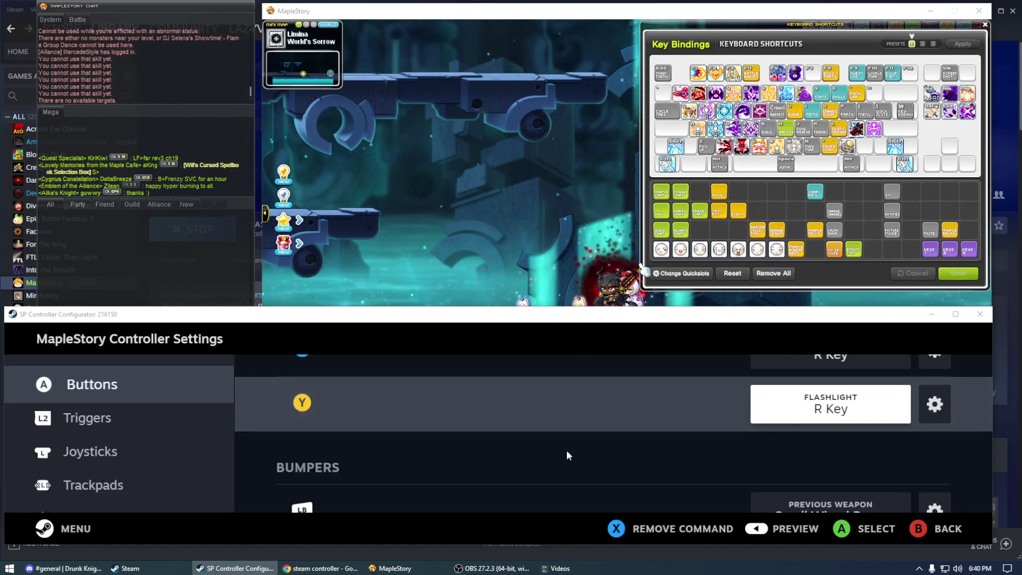
Check the skill assignments in MapleStory's keyboard shortcuts and bind the controller's X button to the Page Down key.
scroll(567, 450, up, 2)
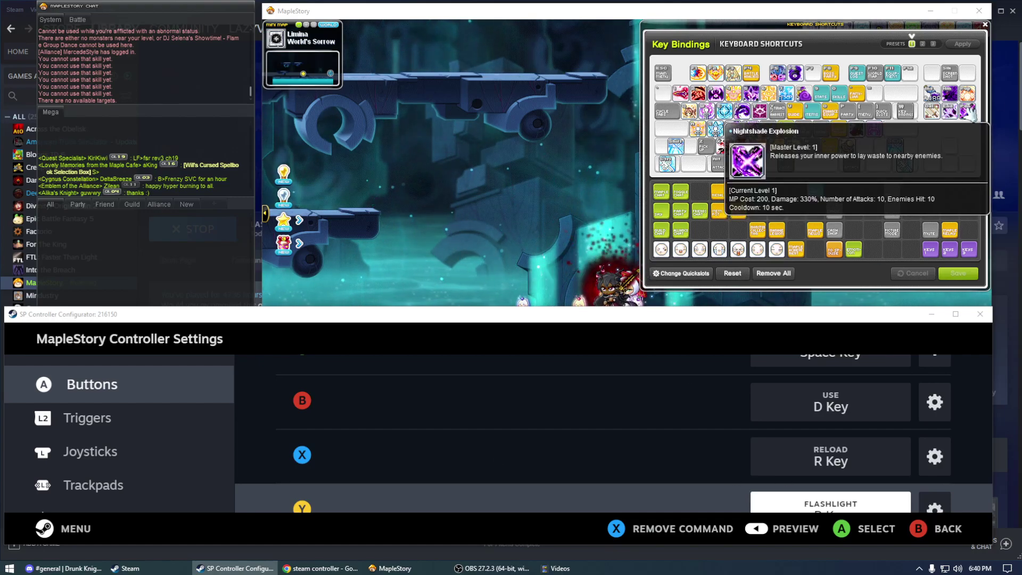
scroll(830, 469, down, 1)
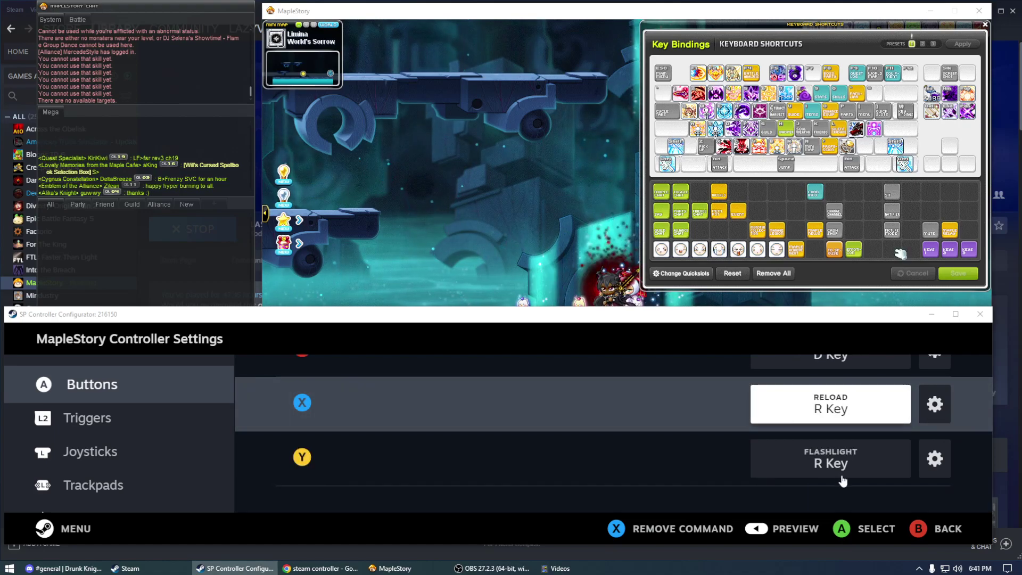
click(932, 414)
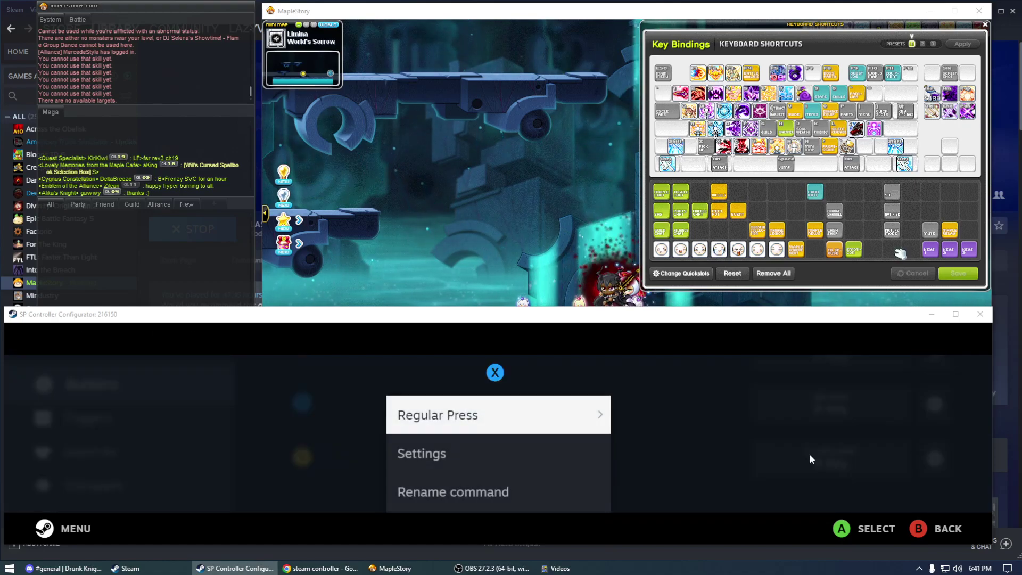
click(788, 430)
click(825, 409)
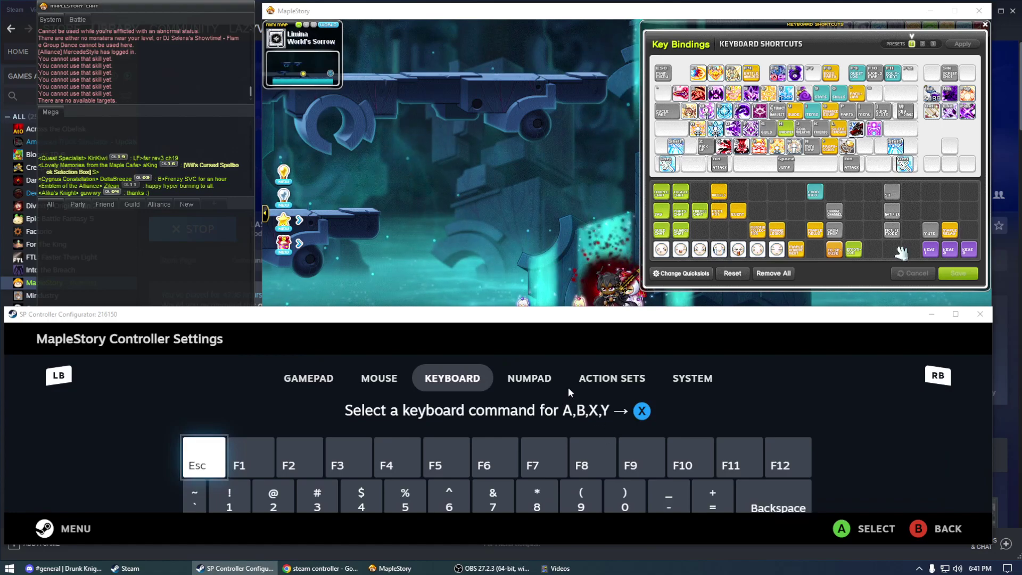
click(514, 388)
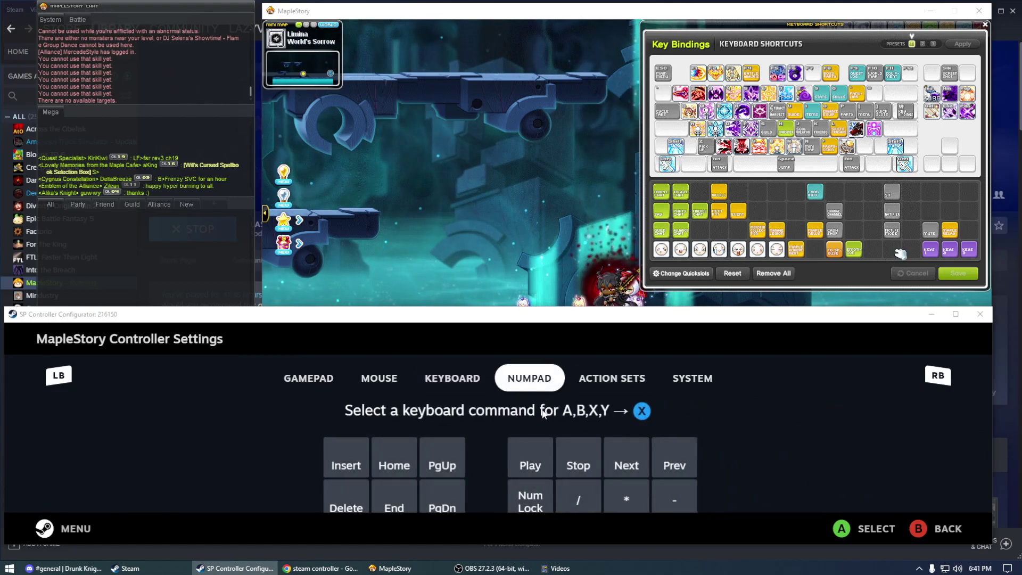
scroll(479, 452, down, 3)
scroll(452, 455, up, 3)
click(450, 459)
scroll(743, 451, down, 1)
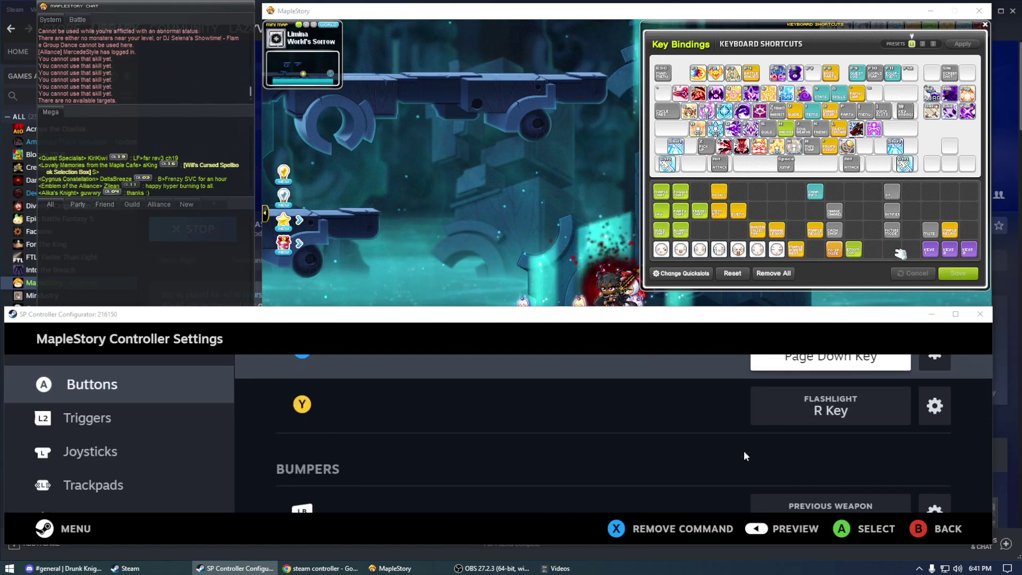
Review the X button's command options and the key bindings of the face buttons and bumpers.
scroll(744, 450, up, 1)
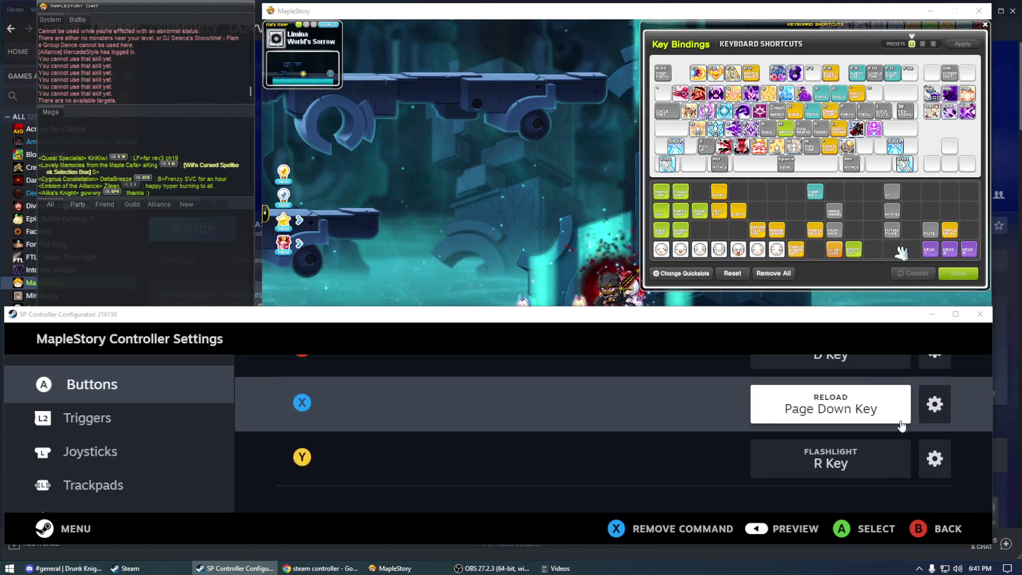
click(935, 406)
scroll(533, 452, down, 2)
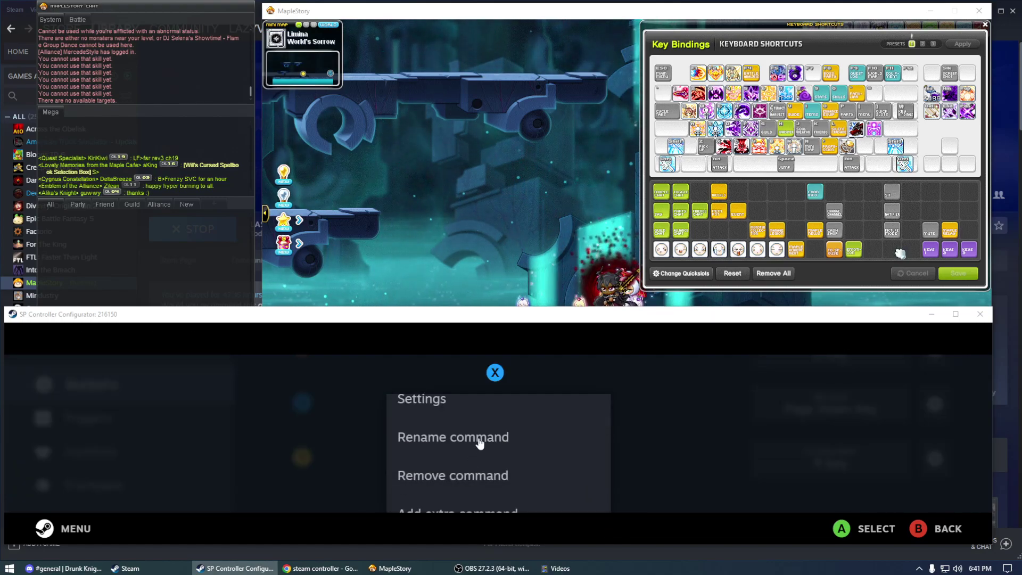
key(Escape)
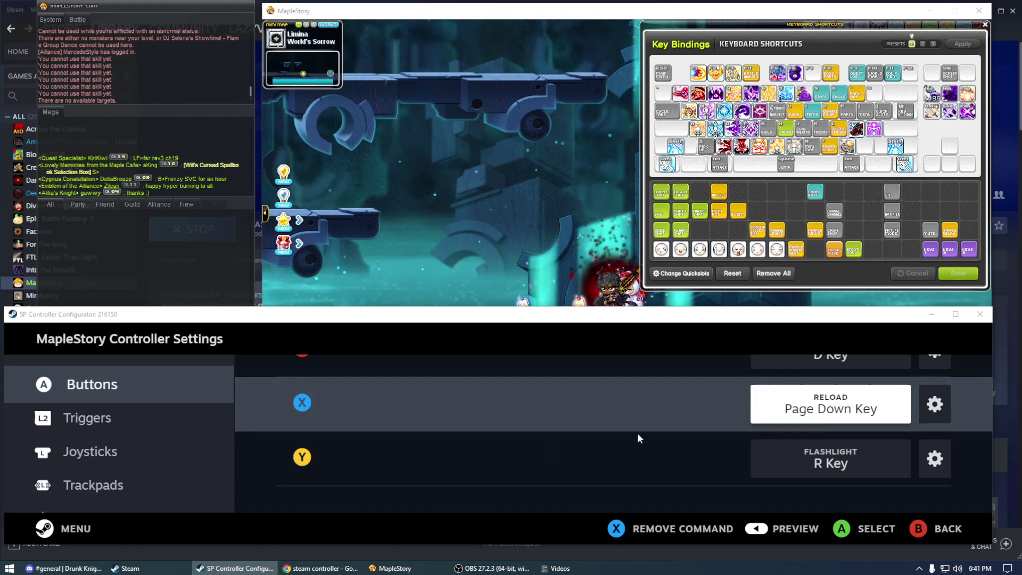
scroll(683, 442, down, 3)
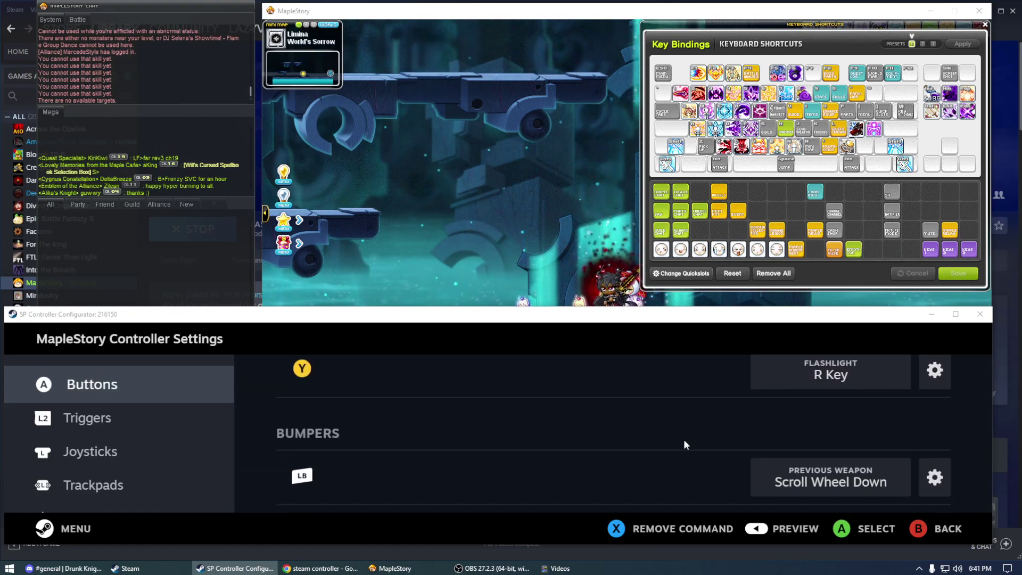
scroll(683, 439, up, 4)
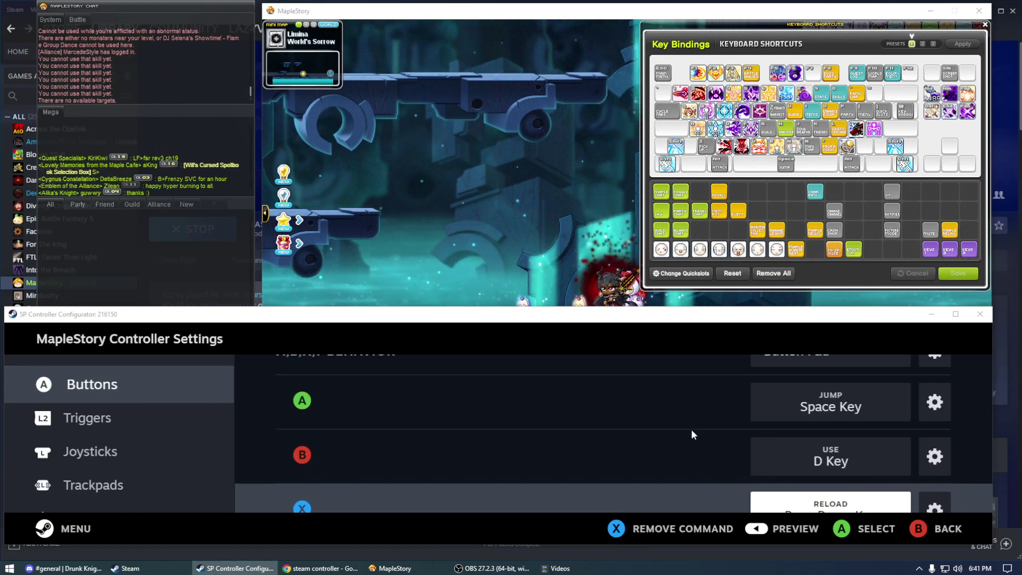
scroll(691, 428, down, 1)
scroll(691, 422, down, 1)
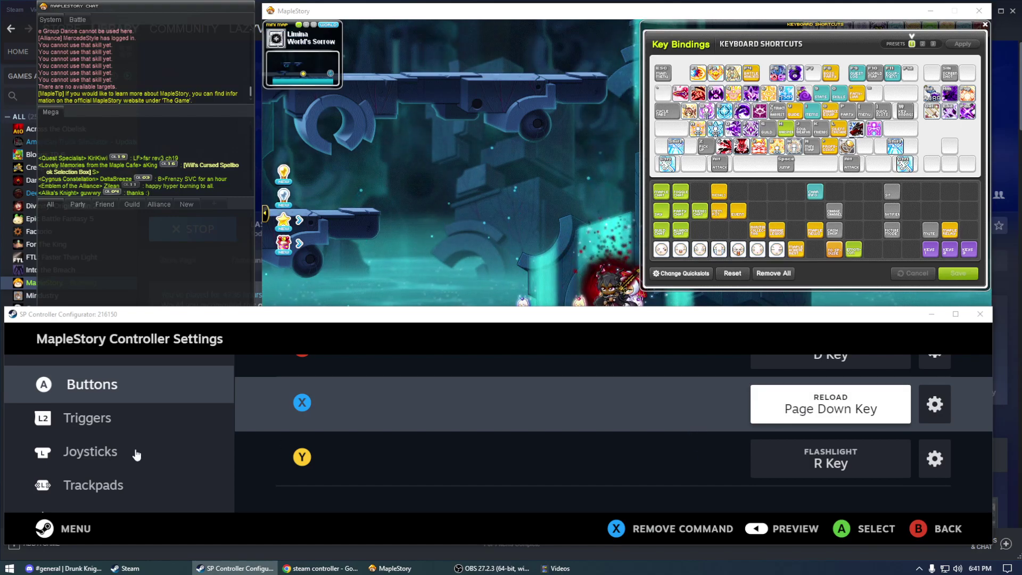
scroll(142, 450, down, 1)
scroll(196, 424, up, 1)
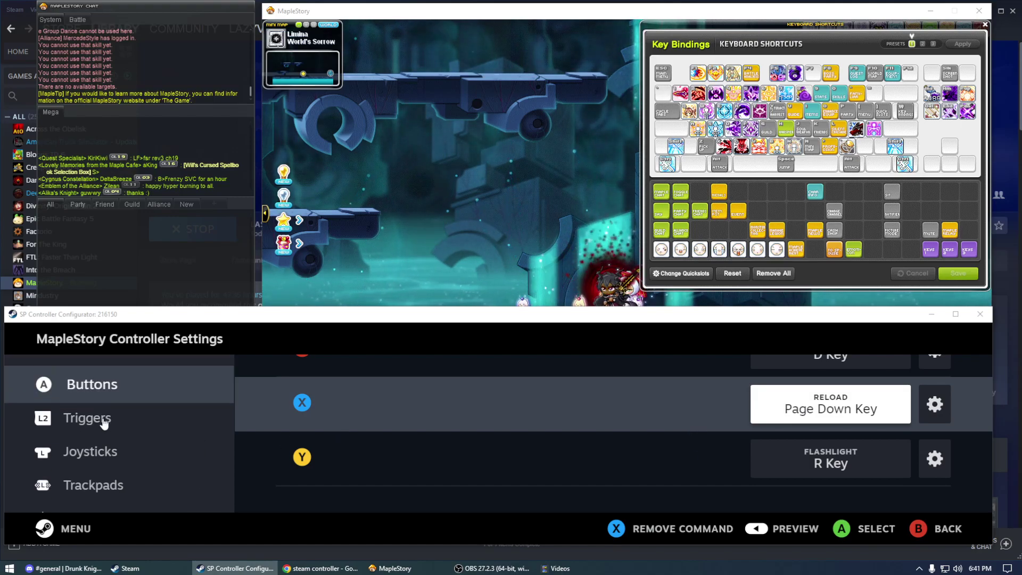
Examine the Triggers settings for the right trigger's full pull and soft pull commands.
click(104, 421)
scroll(607, 444, down, 2)
scroll(655, 440, up, 2)
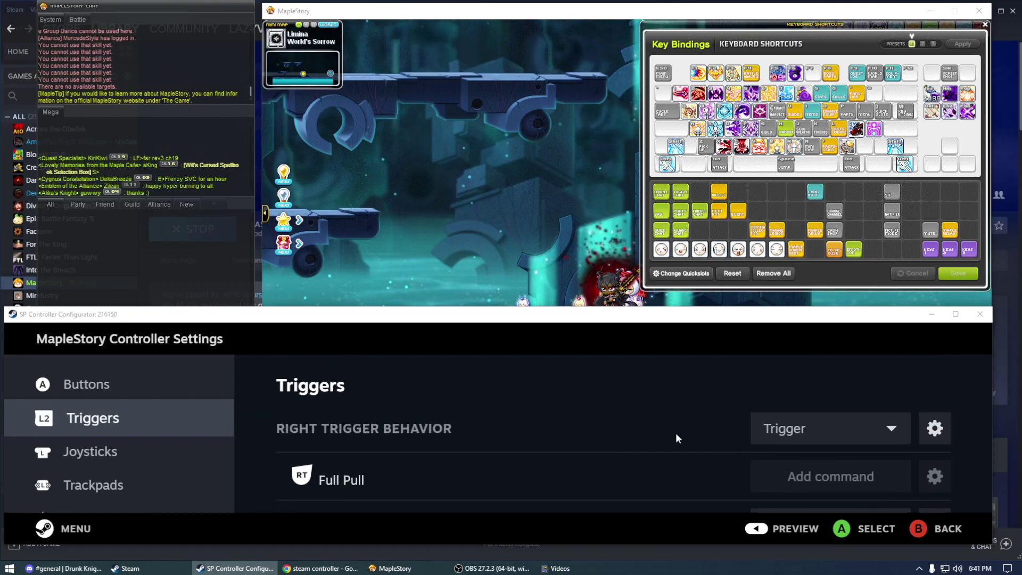
scroll(677, 435, down, 1)
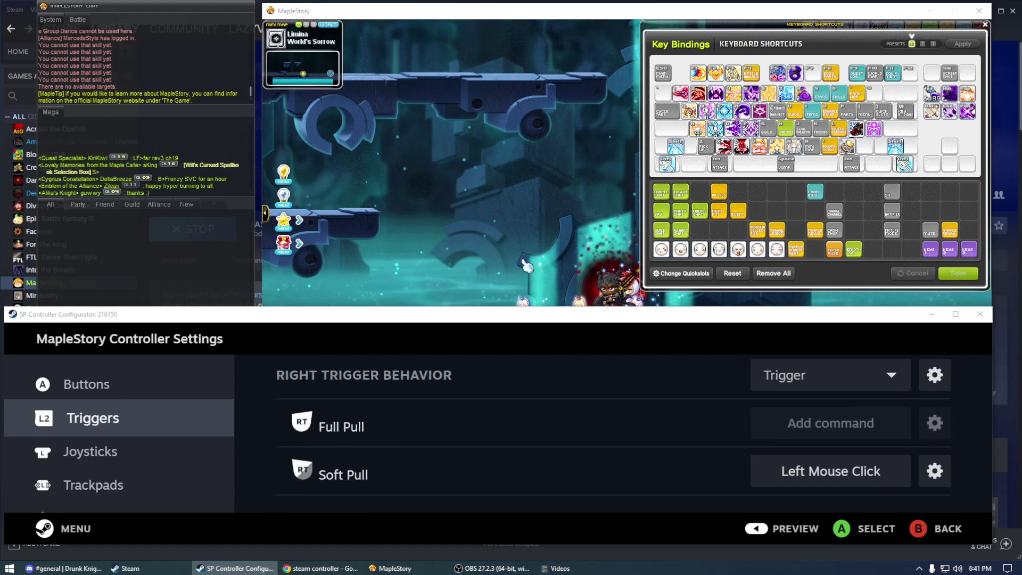
Quit the current character's session in MapleStory and enter channel 4 of the Scania world.
click(447, 214)
click(770, 414)
click(768, 390)
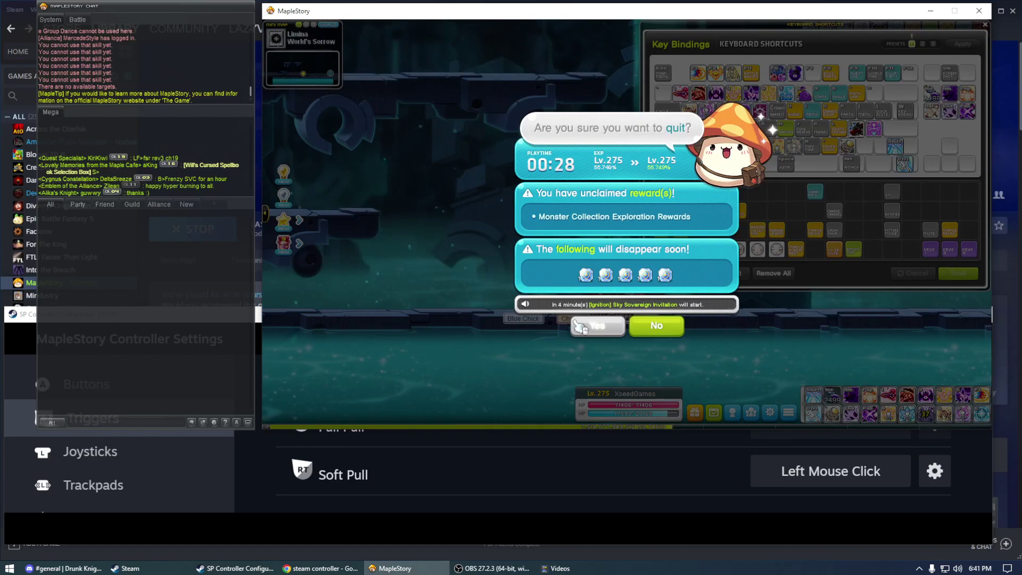
click(580, 329)
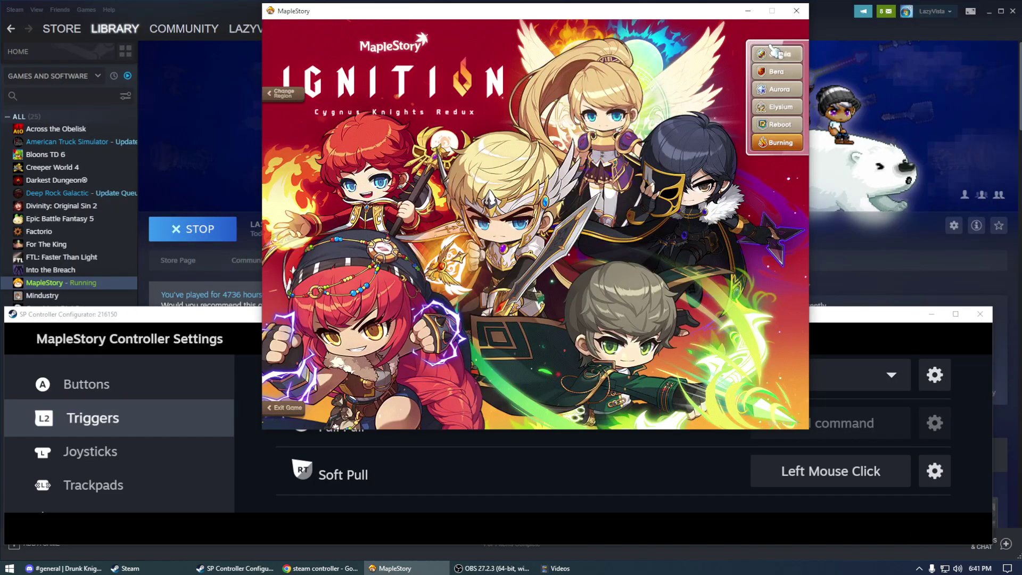
click(778, 53)
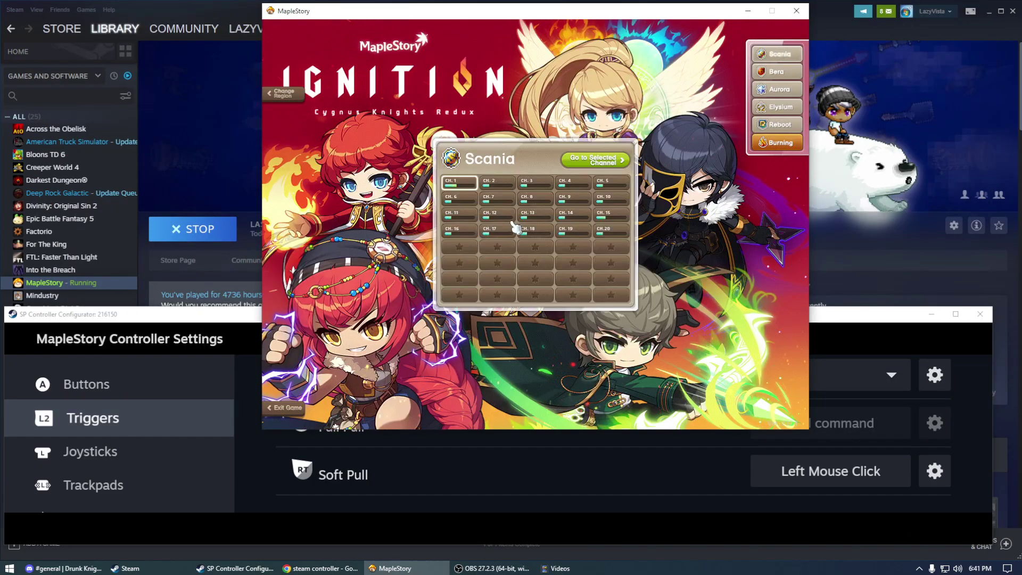
double_click(565, 183)
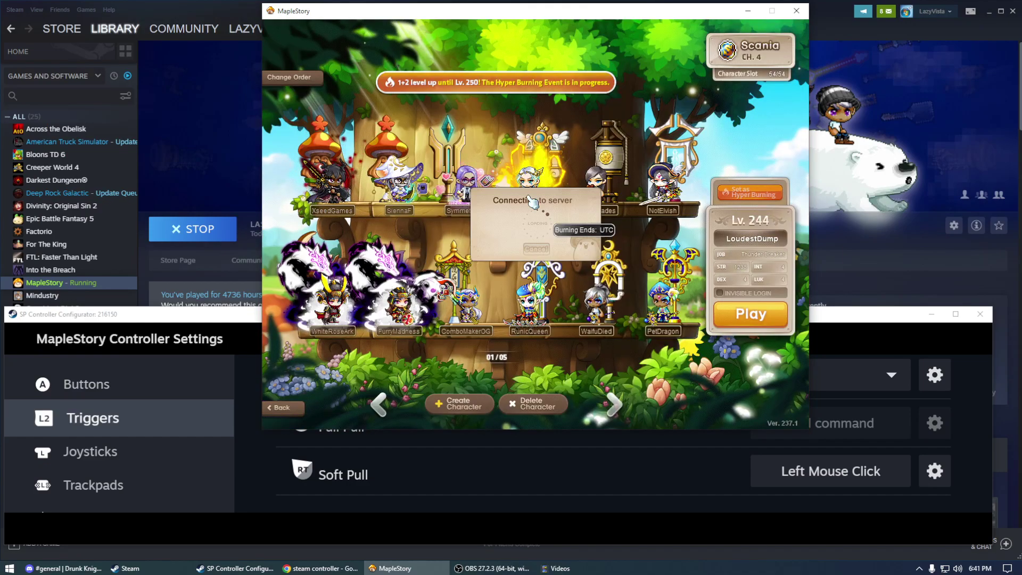
Enter the game with the selected Lv. 244 character and place the chat window and game window side by side.
key(Return)
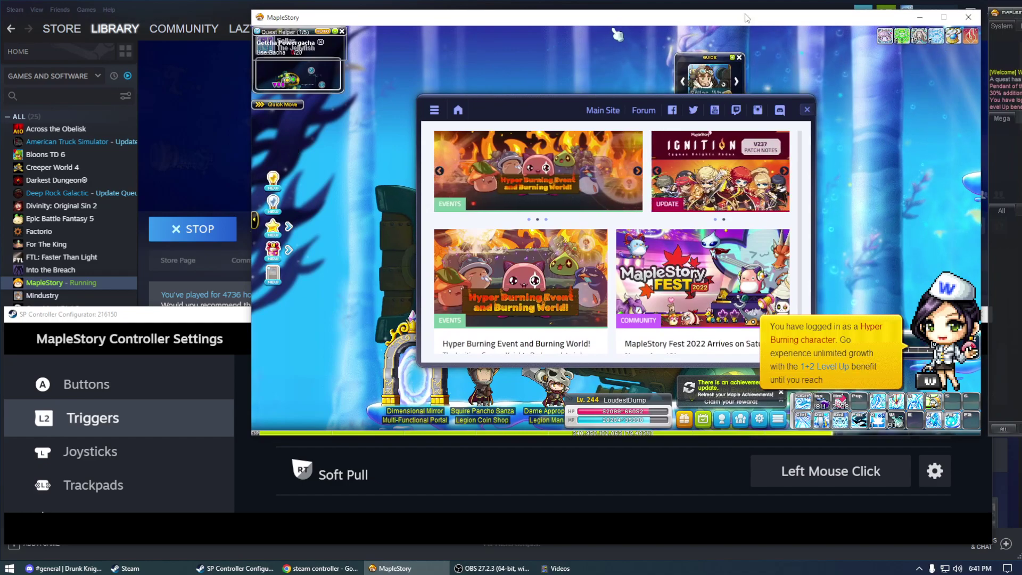
drag(745, 17, 714, 59)
drag(1021, 55, 217, 56)
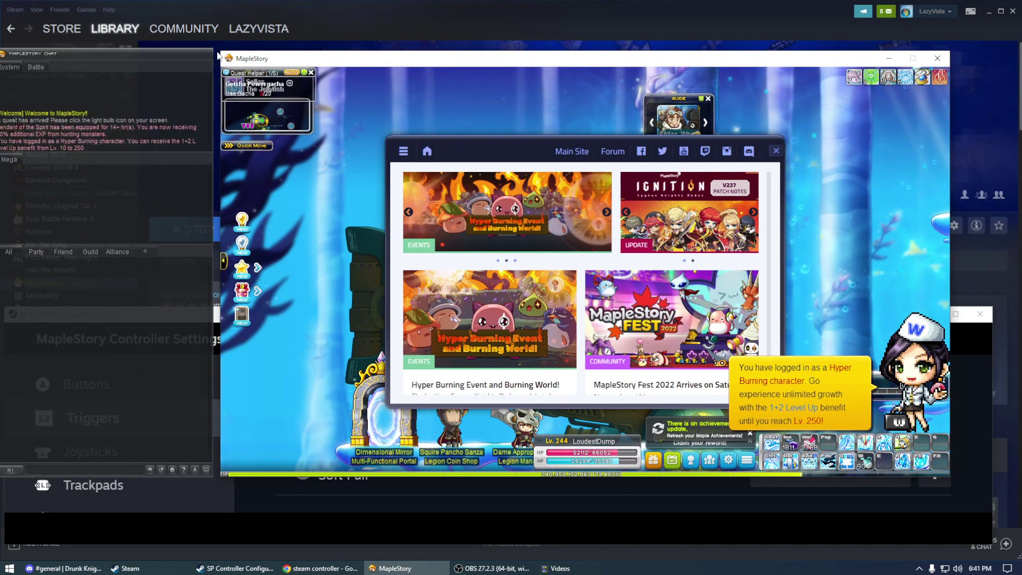
drag(359, 59, 371, 18)
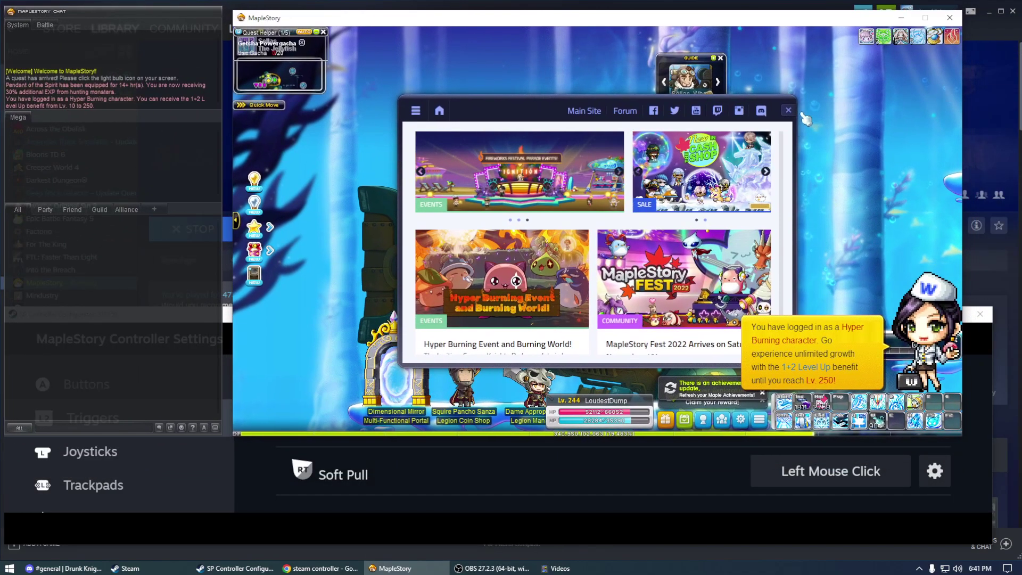
Close the event news window and open the keyboard shortcuts in MapleStory.
click(789, 110)
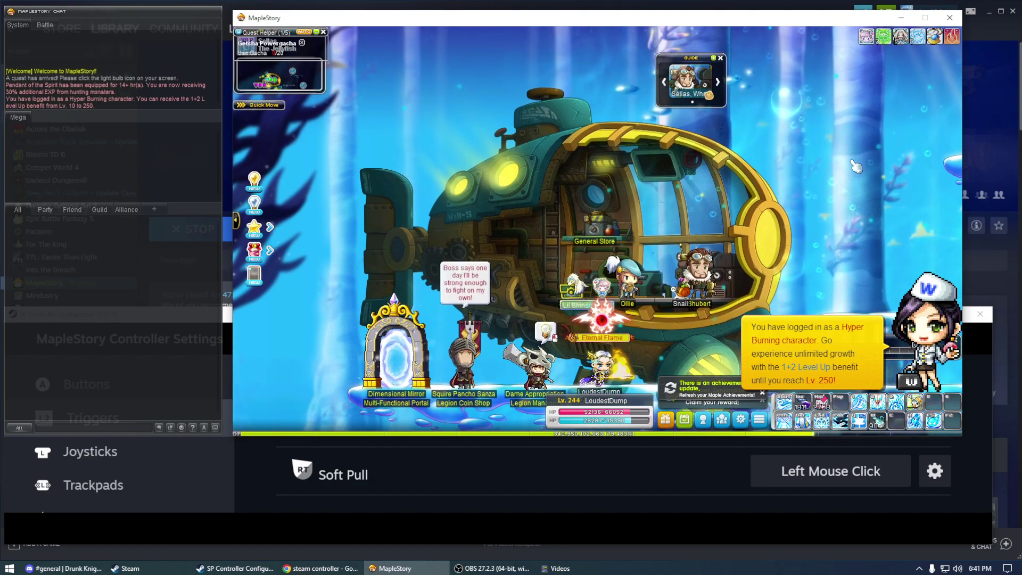
key(backslash)
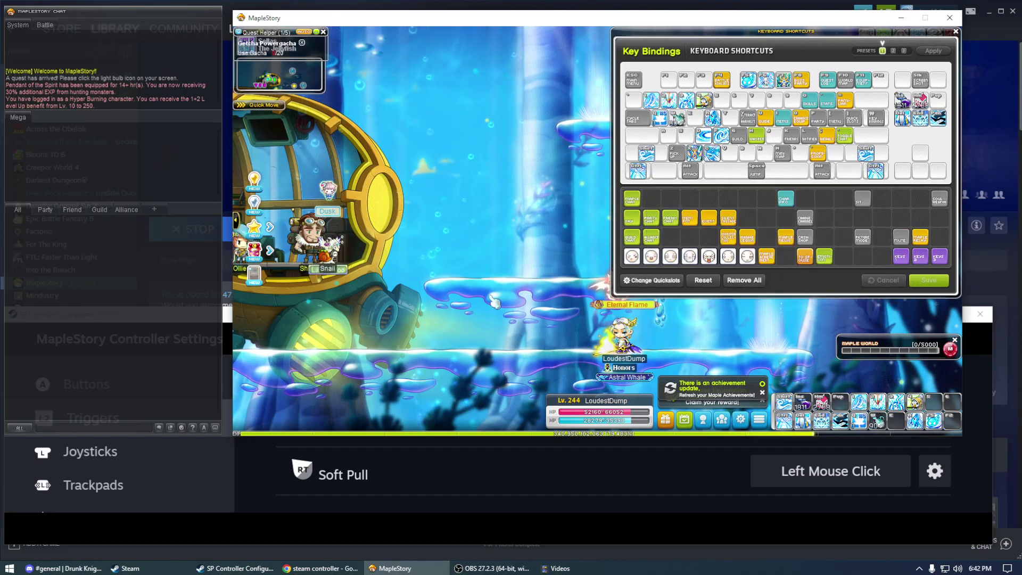
Test the Shift key skill in game while moving the character back and forth to the left and right.
key(Left)
key(shift)
key(Right)
key(shift)
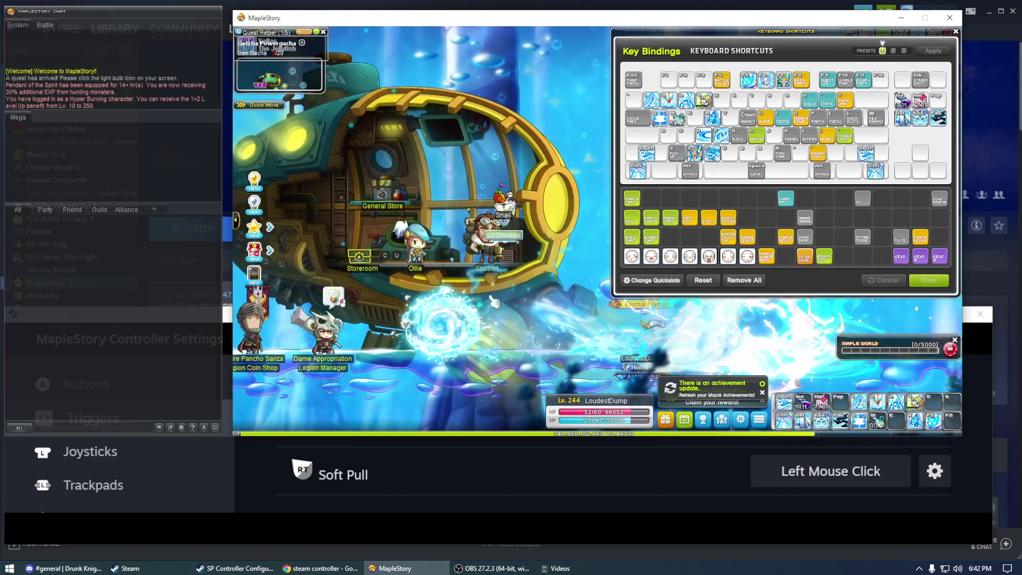
key(Left)
key(shift)
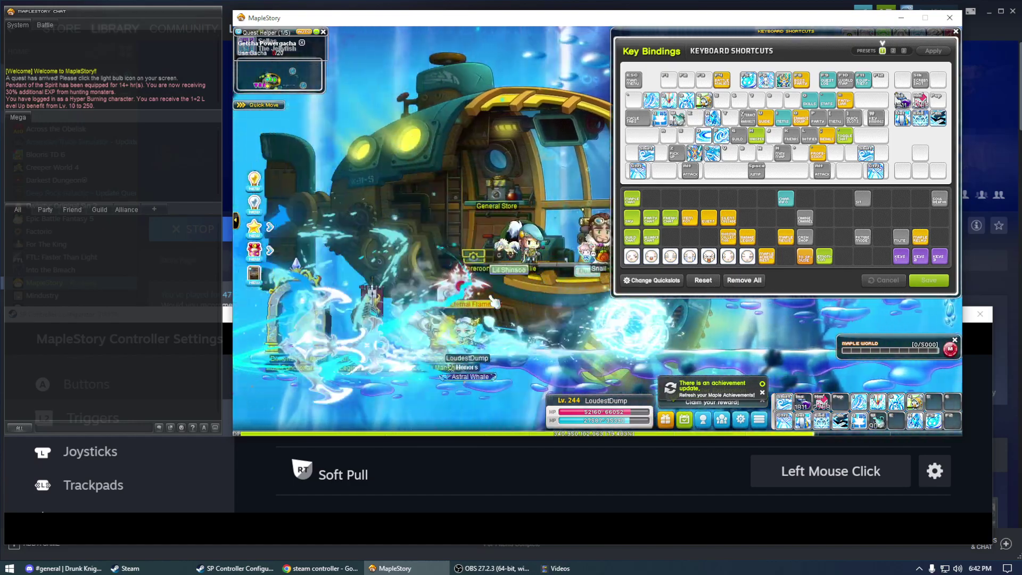
key(Right)
key(shift)
key(Right)
key(shift)
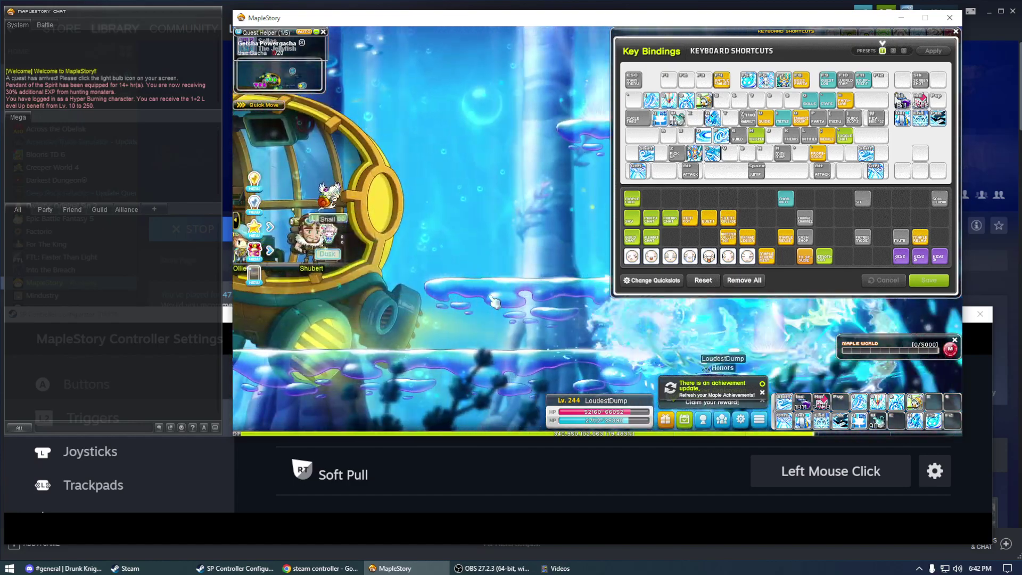
key(Left)
key(shift)
key(Right)
key(shift)
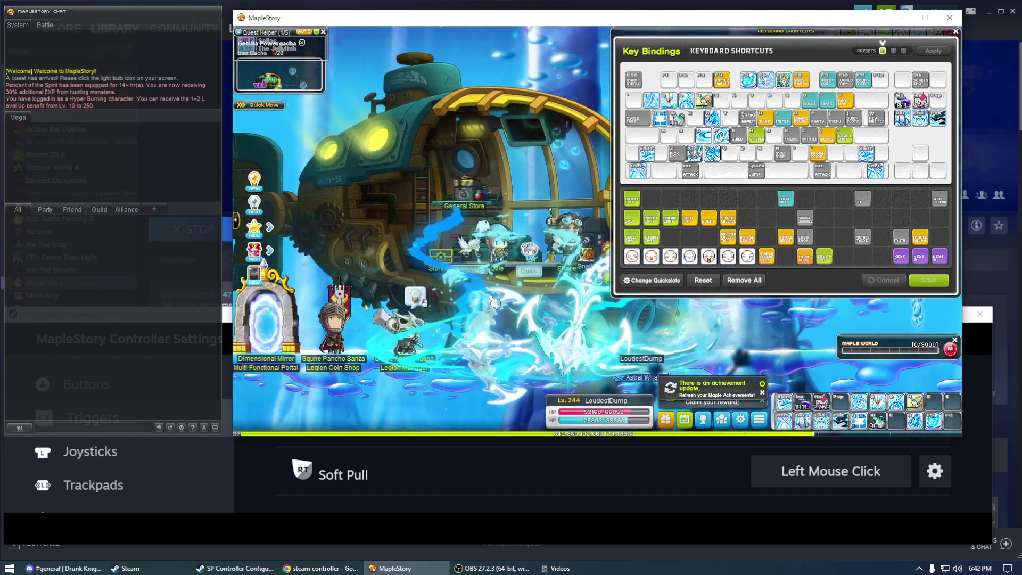
key(shift)
key(Left)
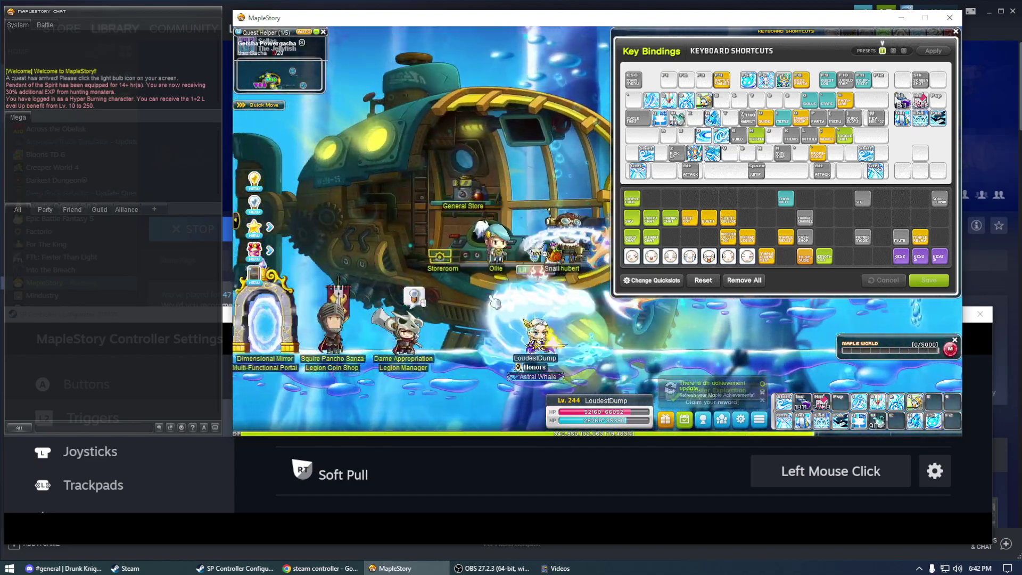
key(Right)
key(shift)
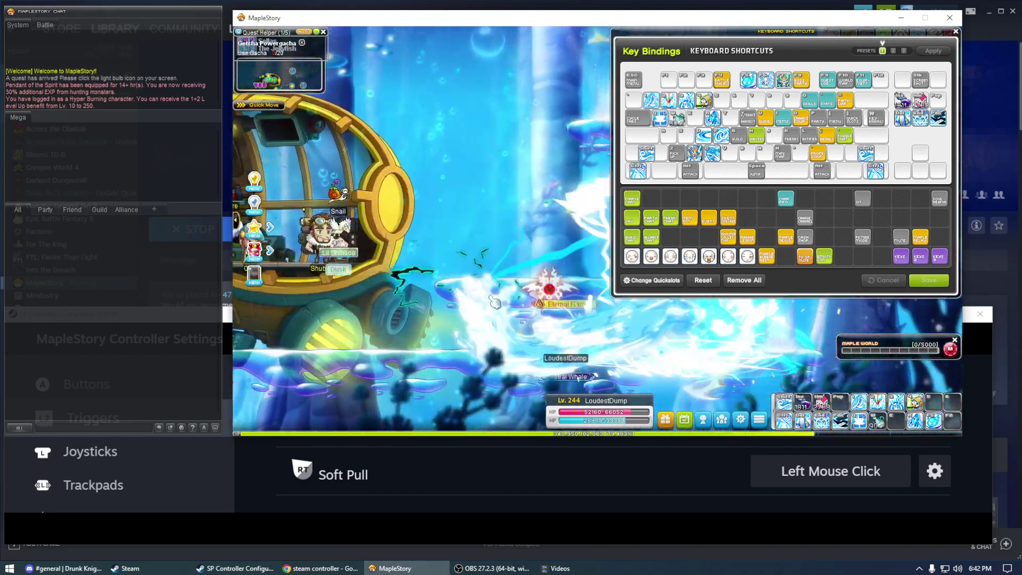
key(Left)
key(shift)
key(shift)
key(Right)
key(shift)
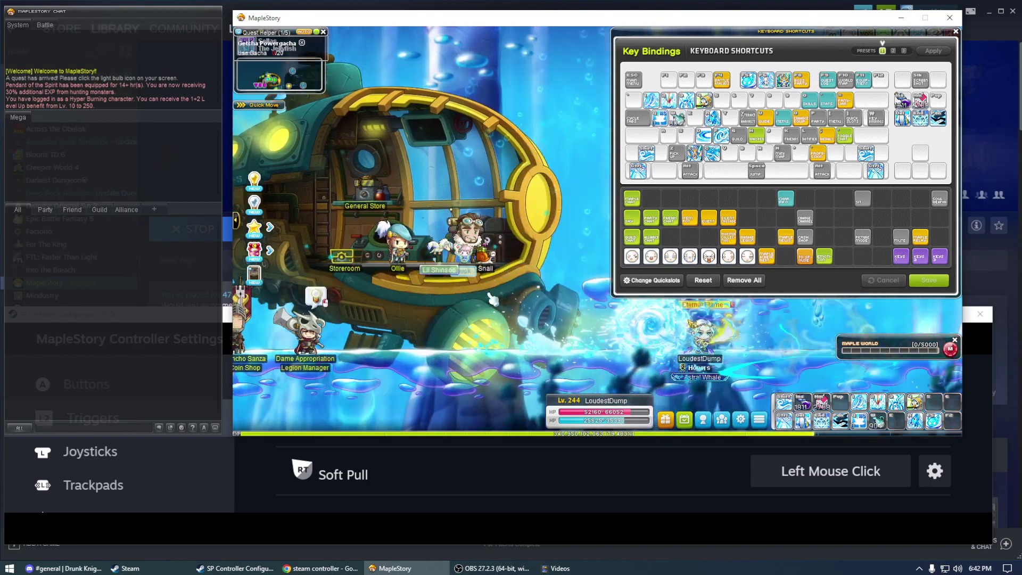
Switch to the SP Controller Configurator and remove the Right Mouse Click command from the left trigger's Soft Pull.
click(271, 530)
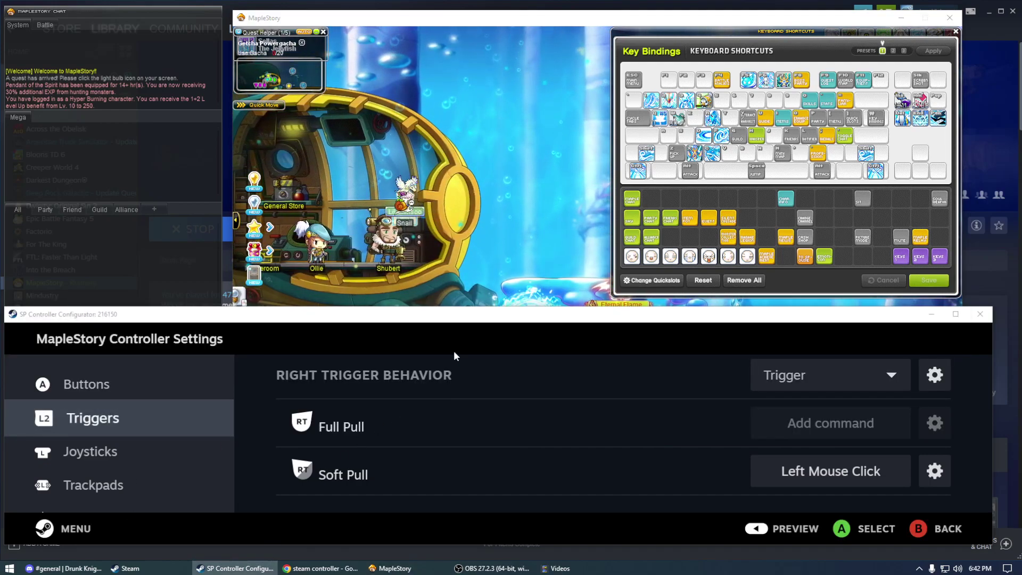
mouse_move(416, 323)
mouse_down()
mouse_move(418, 303)
mouse_move(423, 330)
mouse_up()
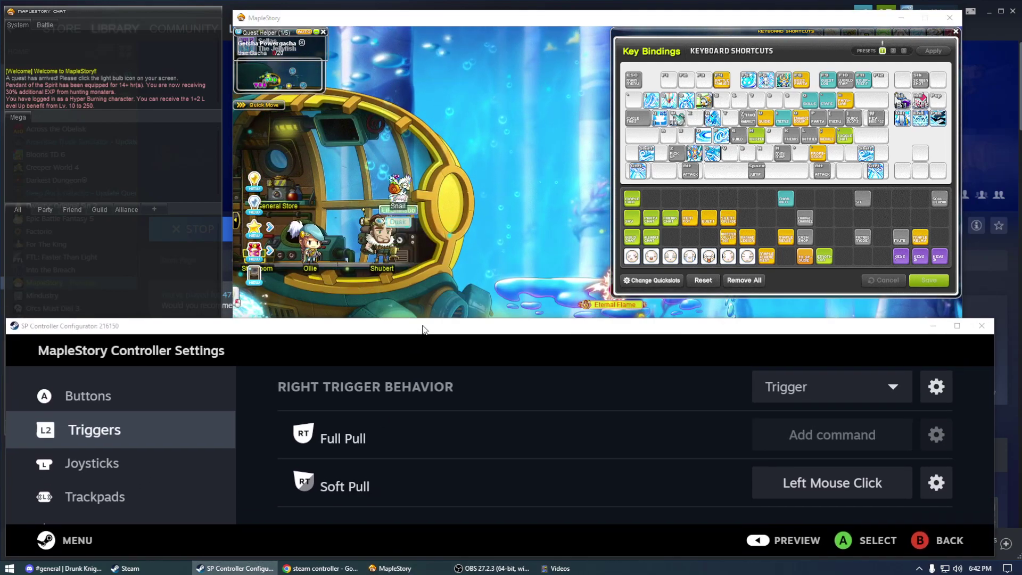
scroll(449, 416, down, 3)
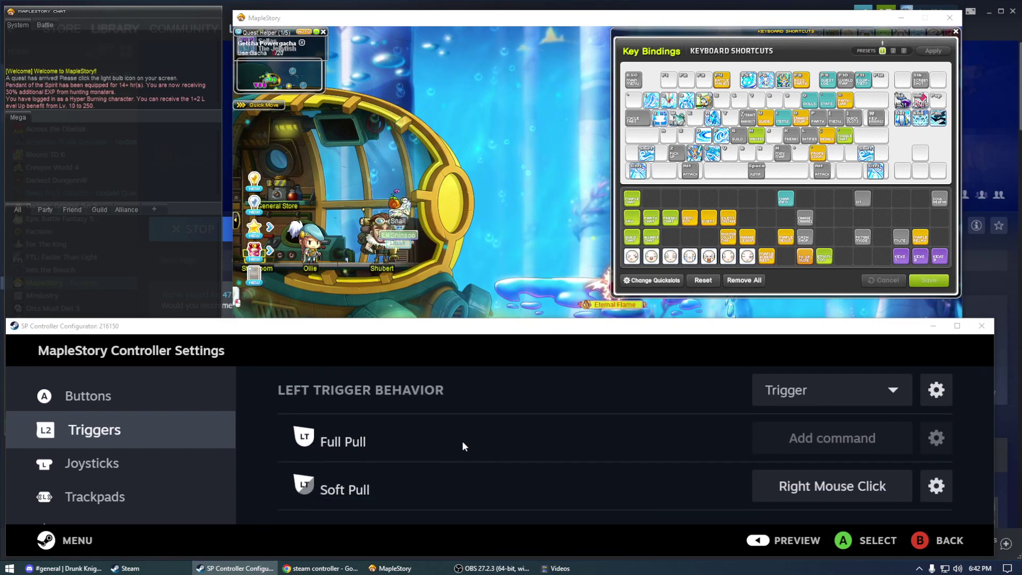
scroll(934, 503, down, 1)
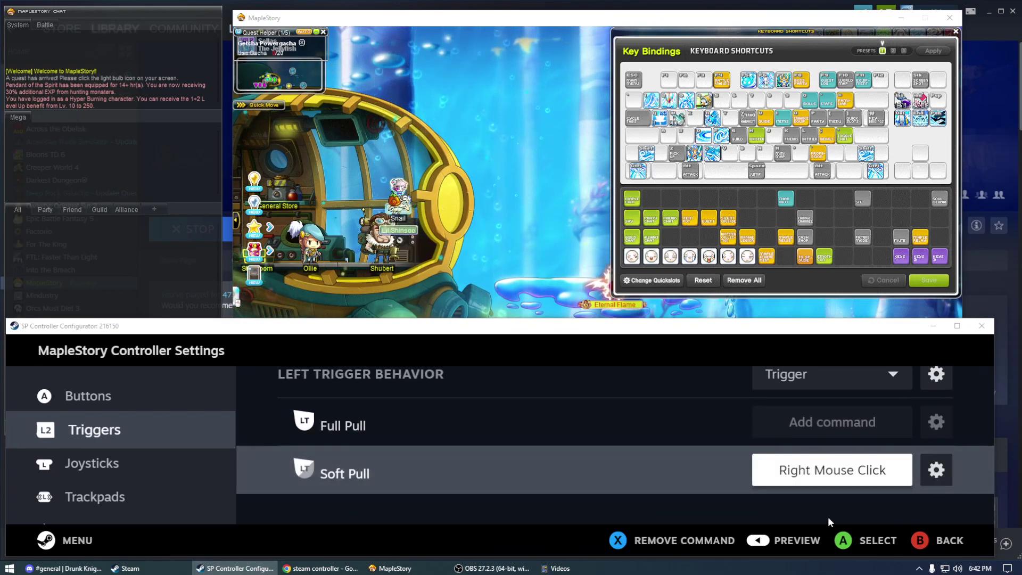
click(949, 477)
scroll(506, 479, down, 2)
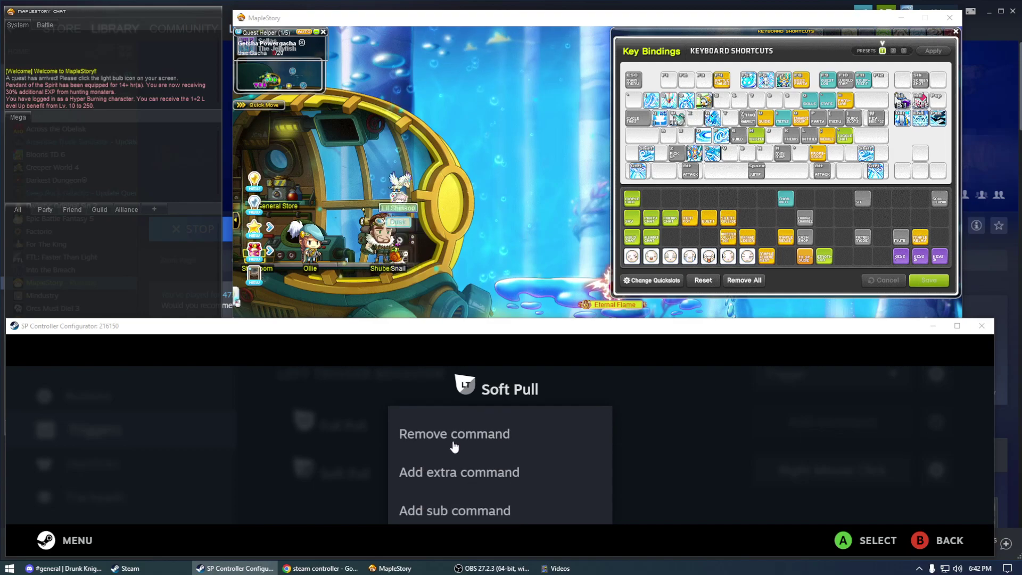
click(452, 446)
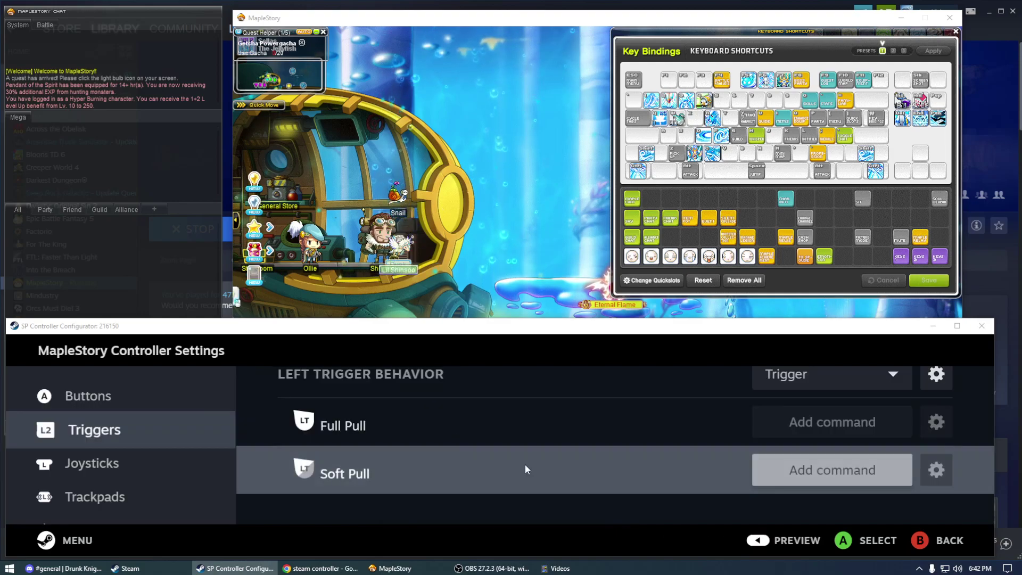
Bind the left trigger's Full Pull to the keyboard's X key.
click(832, 423)
scroll(600, 487, down, 2)
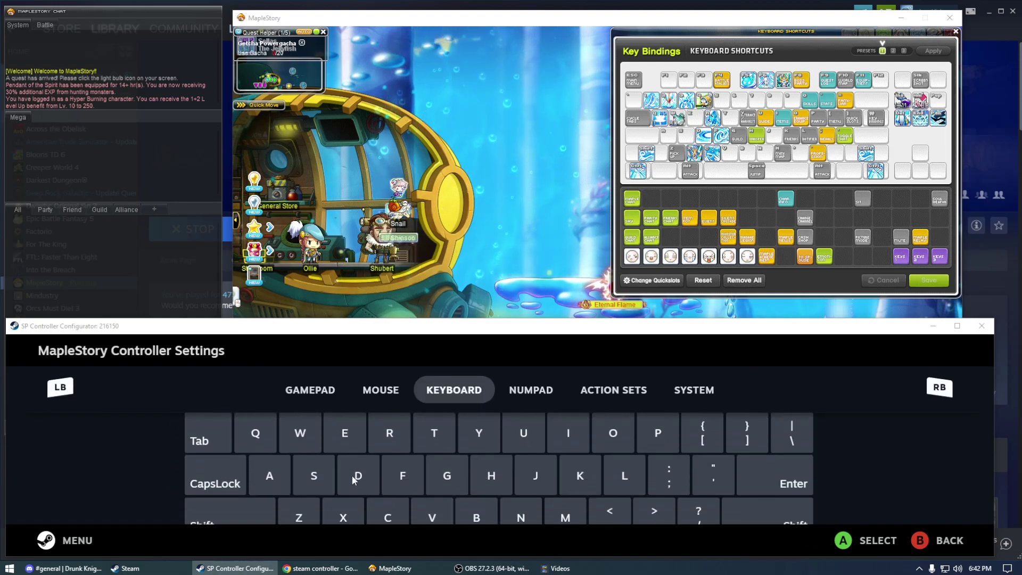
scroll(351, 471, down, 2)
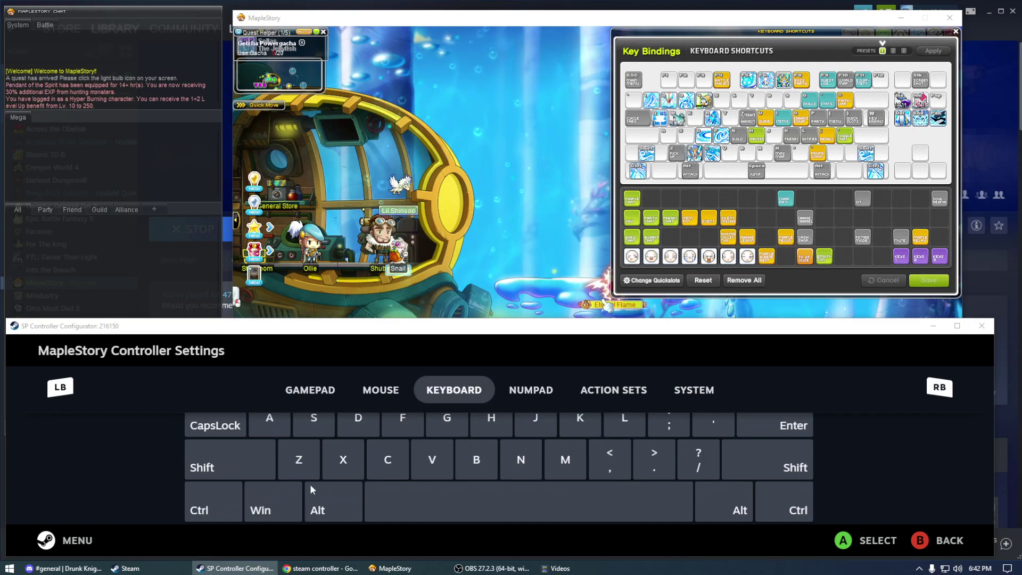
click(343, 459)
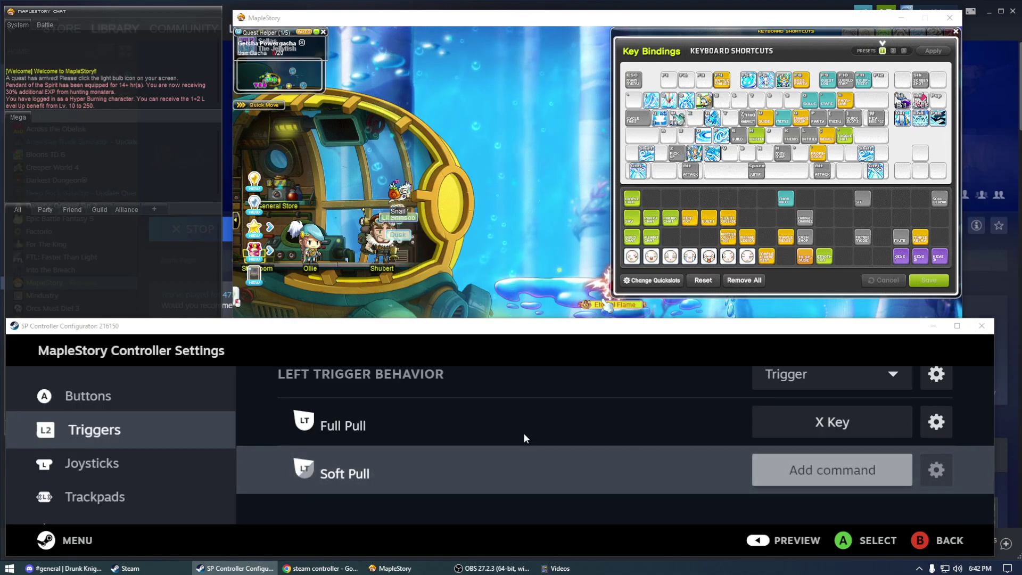
Add an extra command to the left trigger's Full Pull and bind it to the Shift key.
click(936, 424)
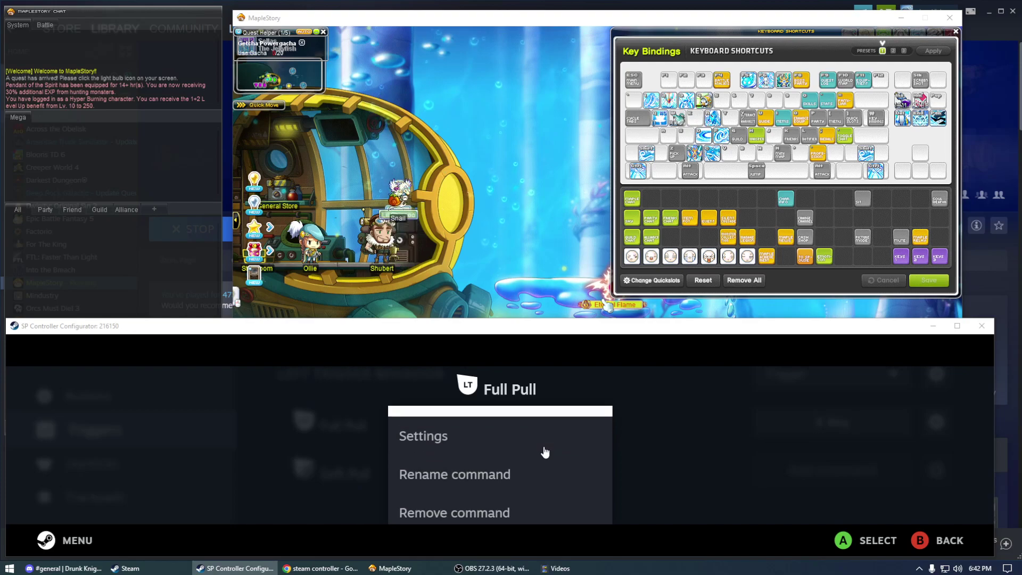
click(437, 481)
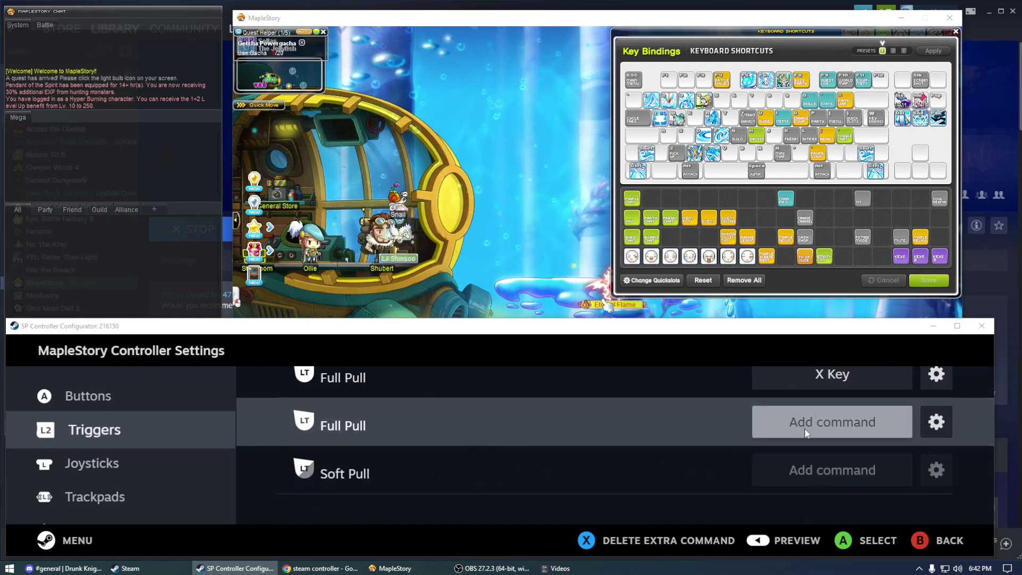
click(807, 423)
click(230, 482)
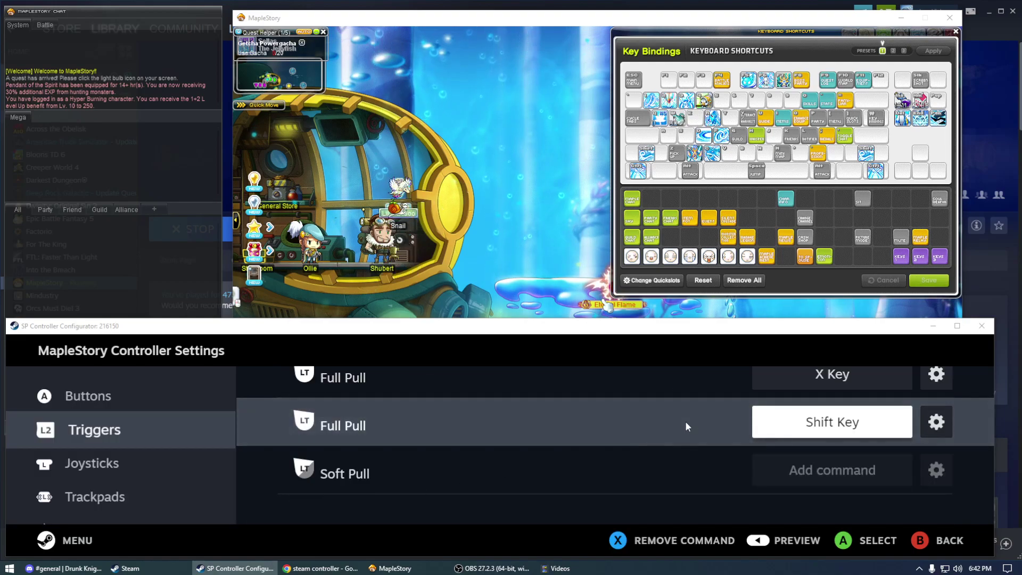
click(948, 541)
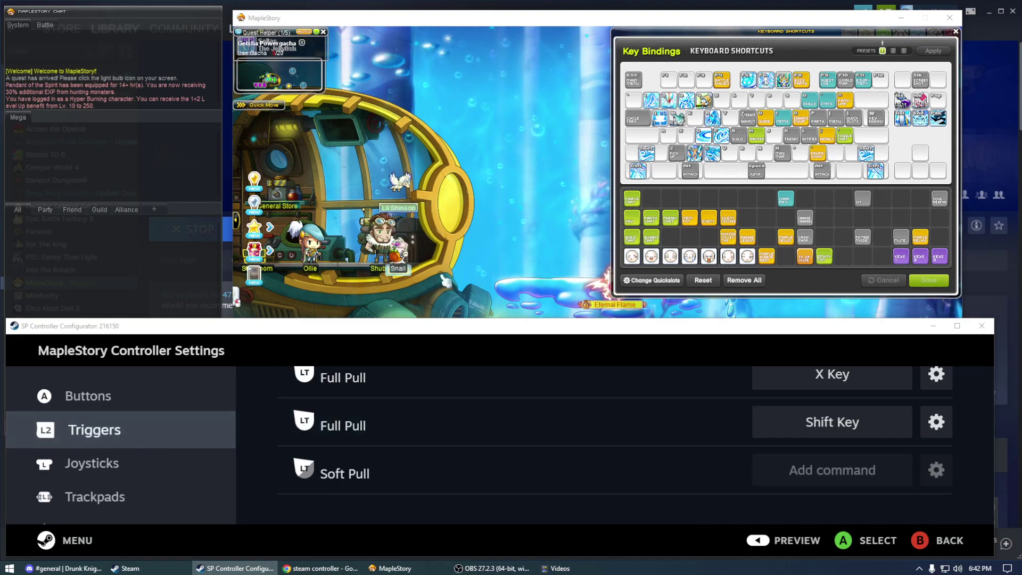
Switch to MapleStory and test the left trigger's combined X and Shift skills while moving the character left and right.
click(469, 239)
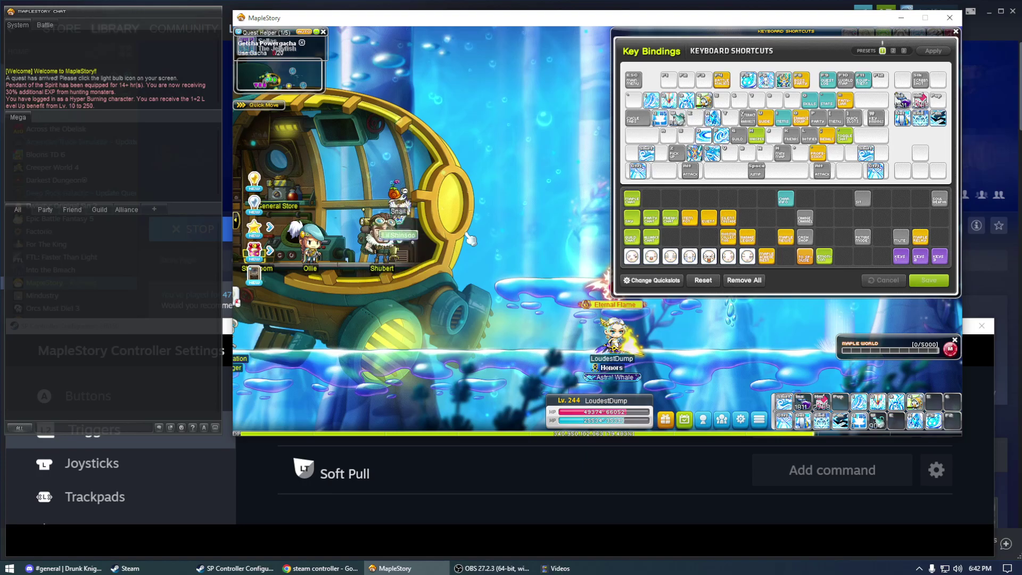
key(shift)
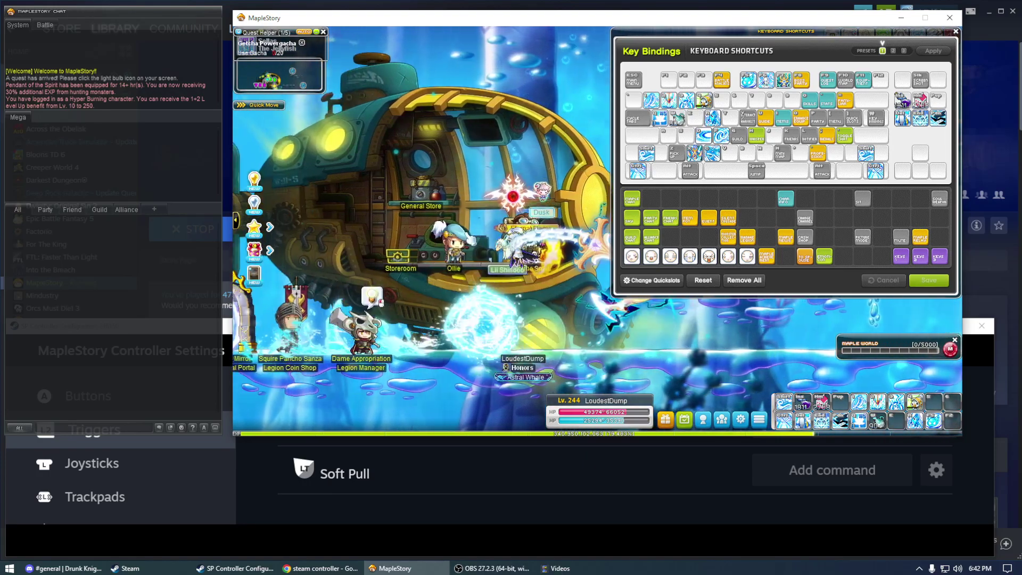
key(Left)
key(shift)
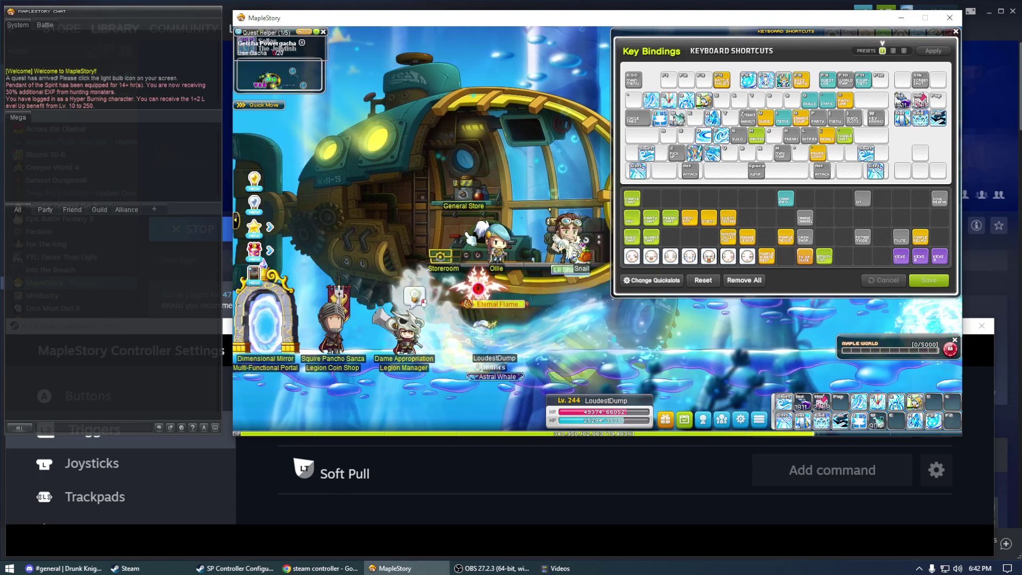
key(Right)
key(shift)
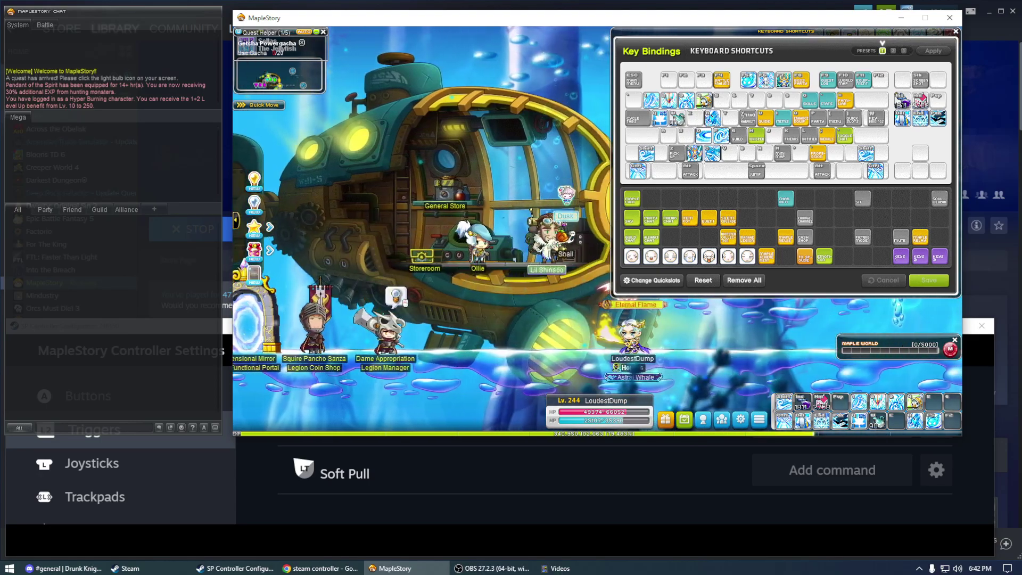
key(Left)
key(shift)
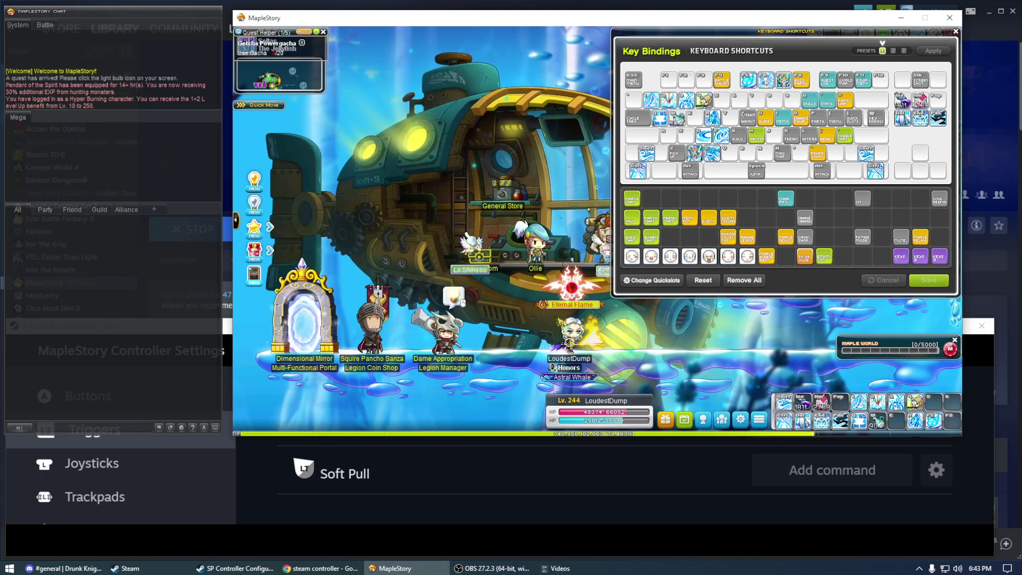
key(Right)
key(shift)
key(Right)
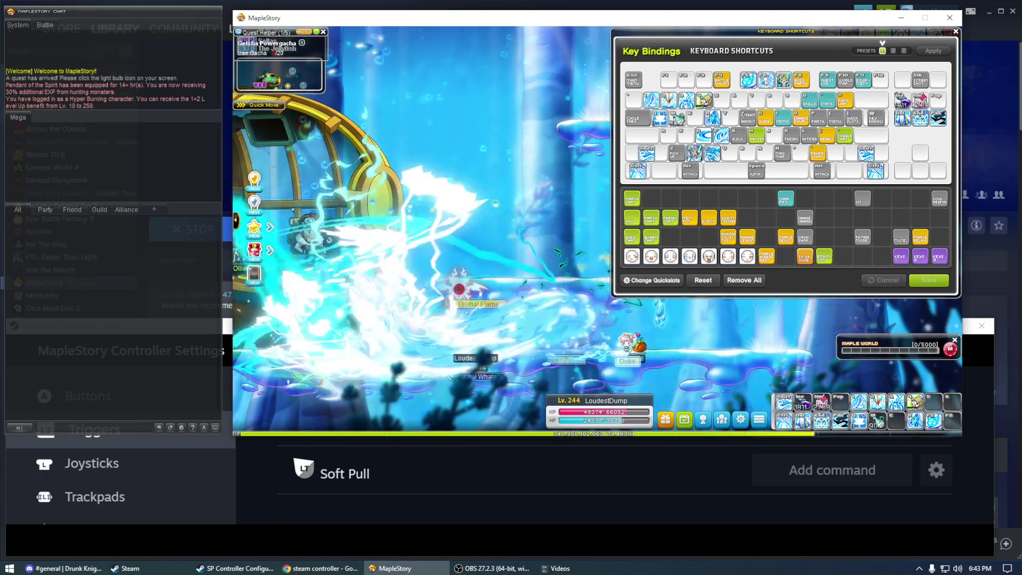
key(Left)
key(shift)
key(Right)
key(shift)
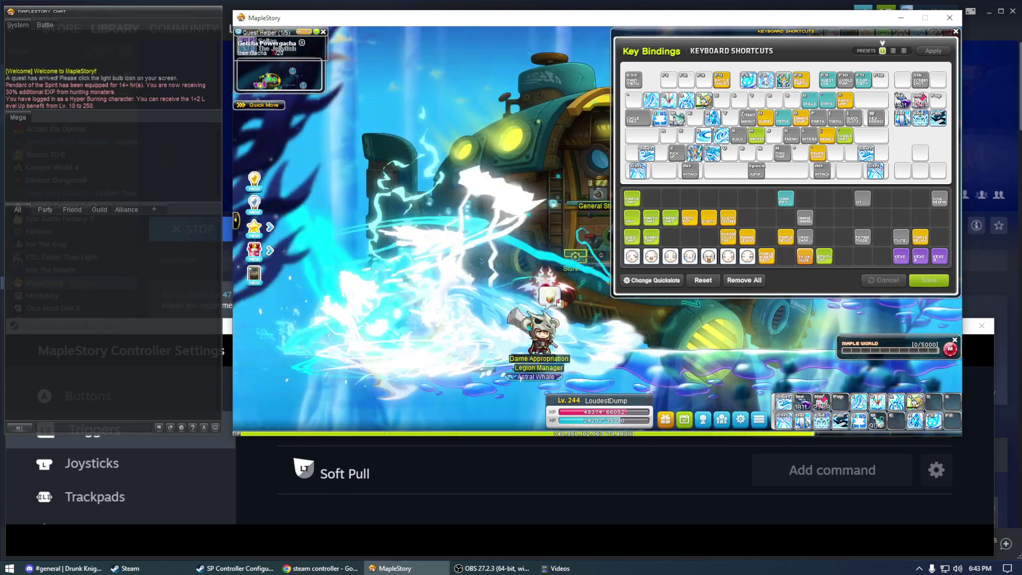
key(Right)
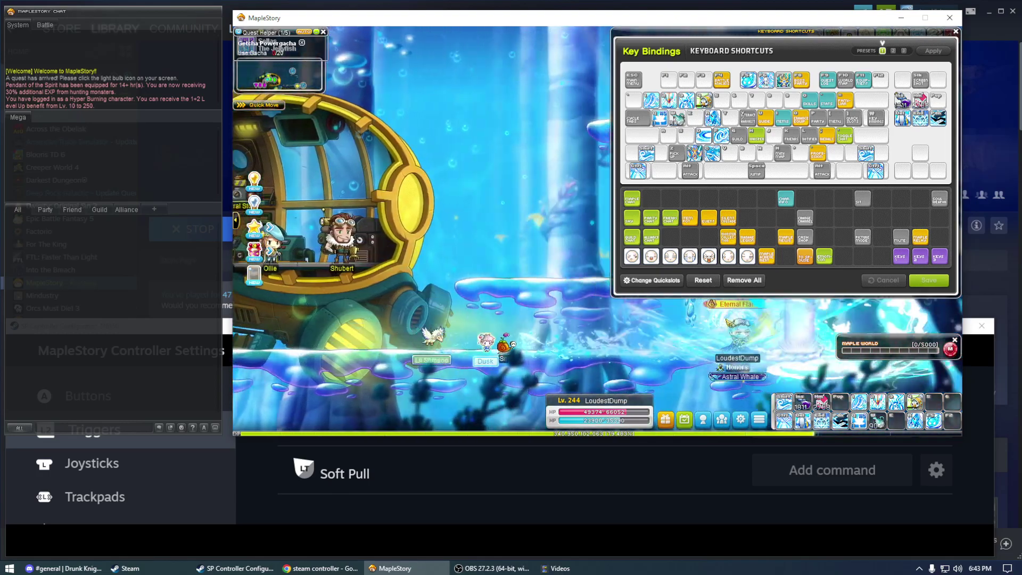
key(Left)
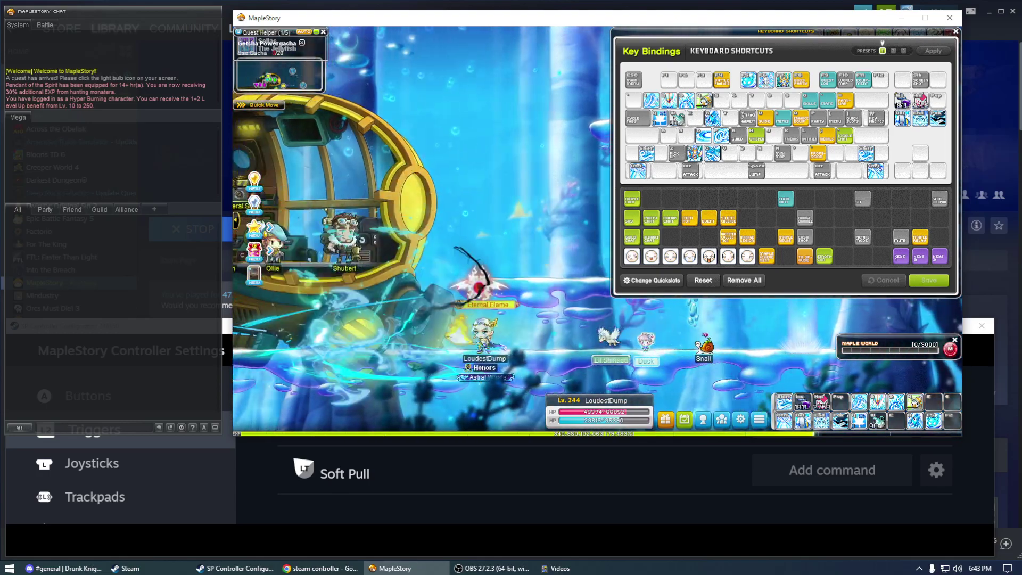
key(shift)
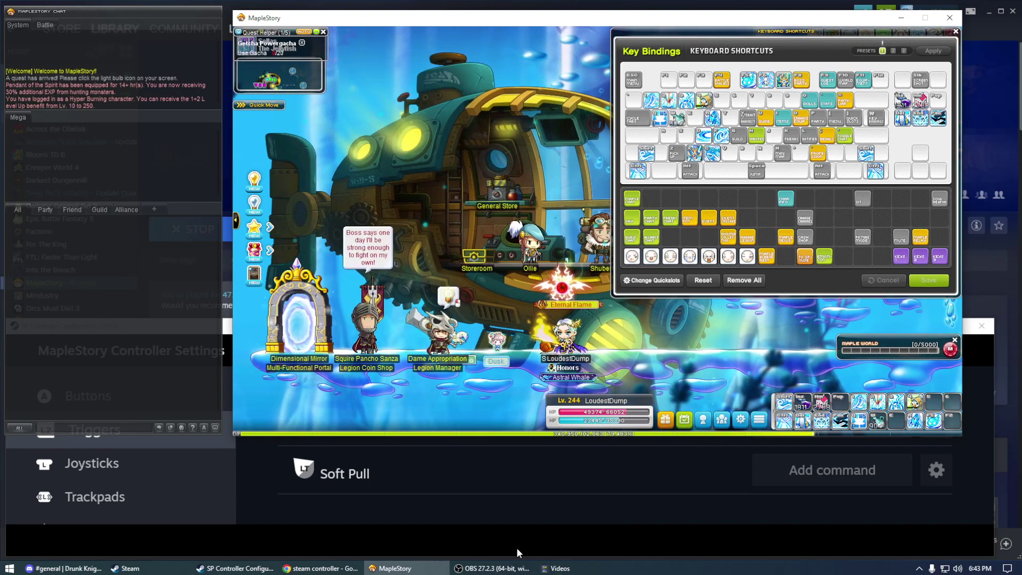
Switch to the SP Controller Configurator and enable Hold to Repeat (Turbo) for the left trigger's Full Pull X Key command.
mouse_move(417, 570)
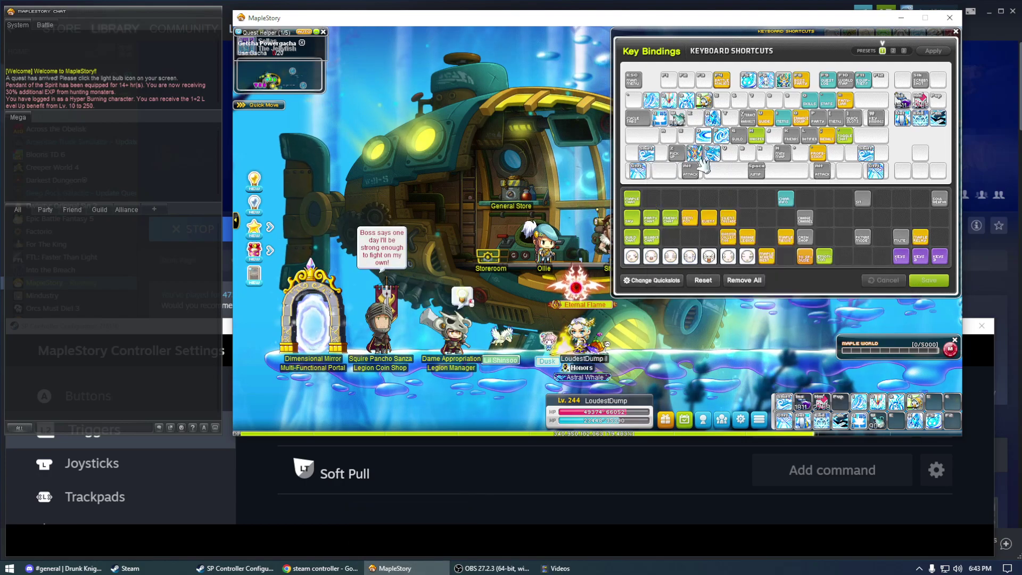
click(464, 523)
scroll(556, 395, up, 2)
scroll(795, 449, down, 1)
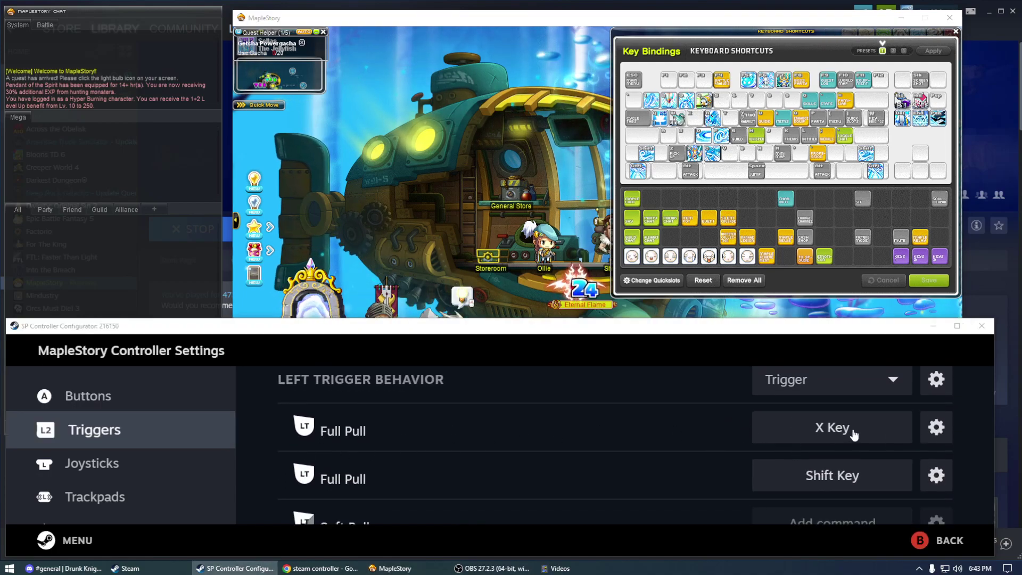
click(933, 433)
click(527, 463)
scroll(596, 451, down, 1)
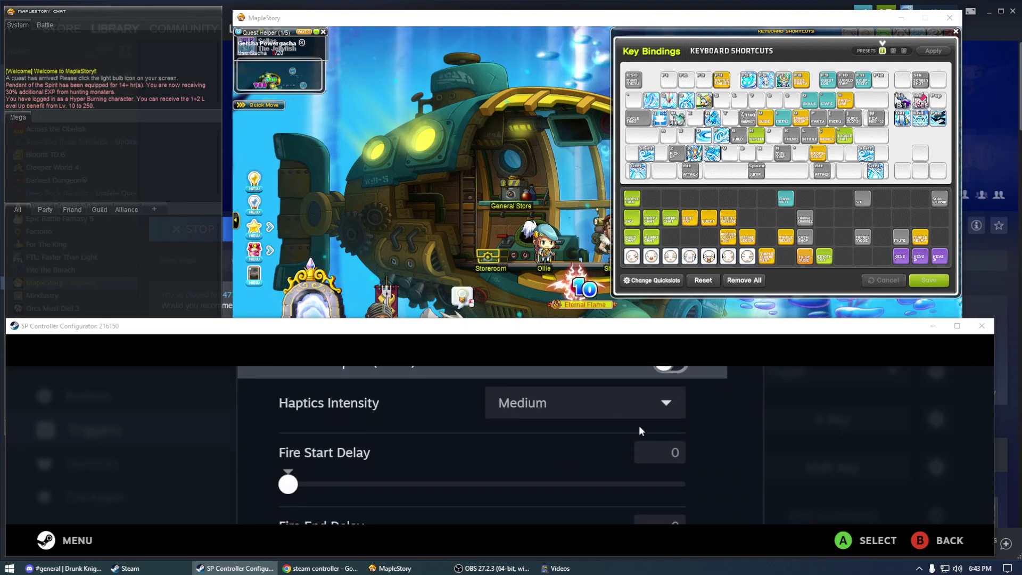
scroll(650, 429, up, 2)
click(671, 464)
scroll(697, 427, down, 7)
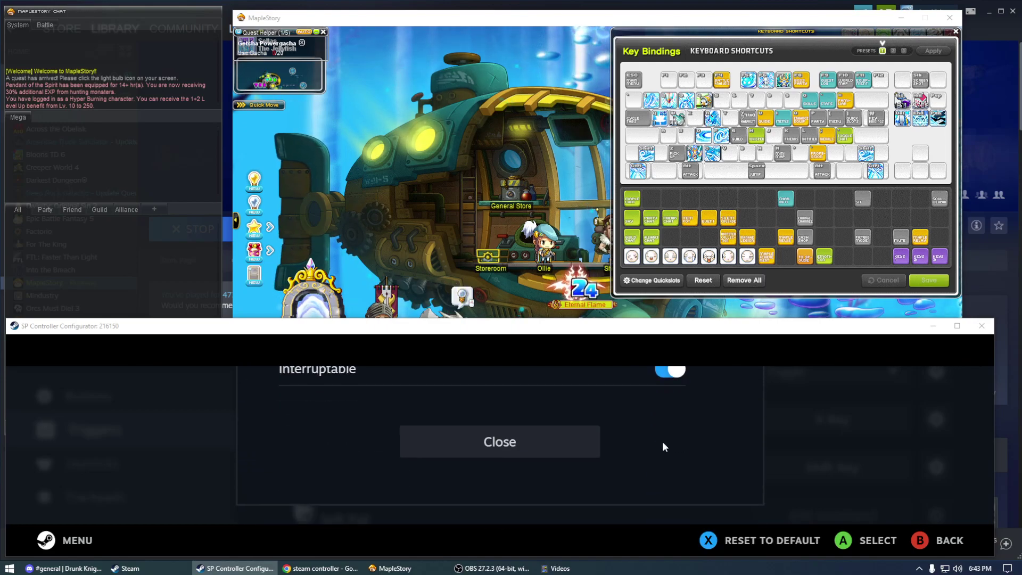
click(538, 440)
Enable Hold to Repeat (Turbo) for the left trigger's Full Pull Shift Key command.
scroll(425, 450, down, 1)
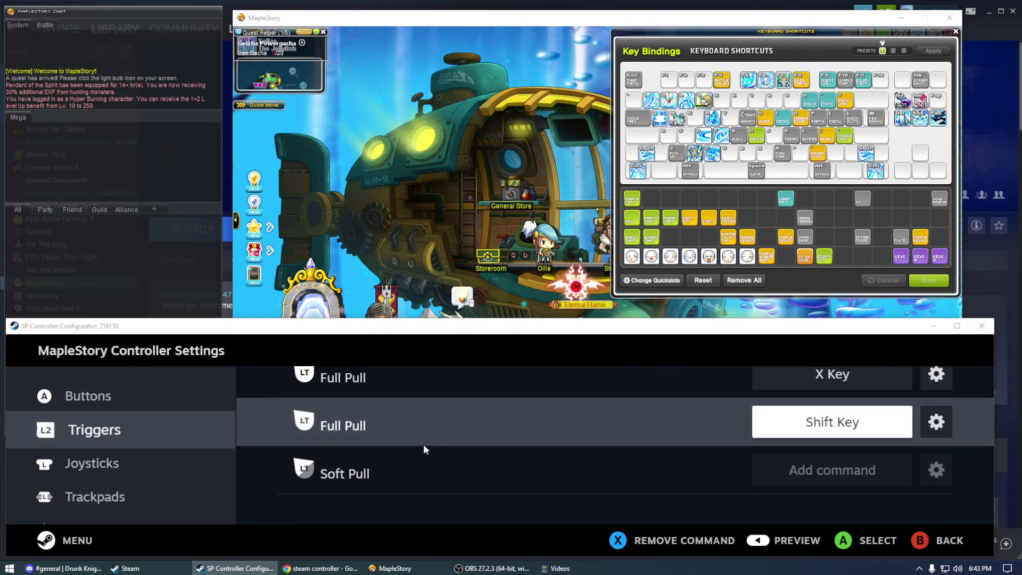
click(936, 422)
click(468, 464)
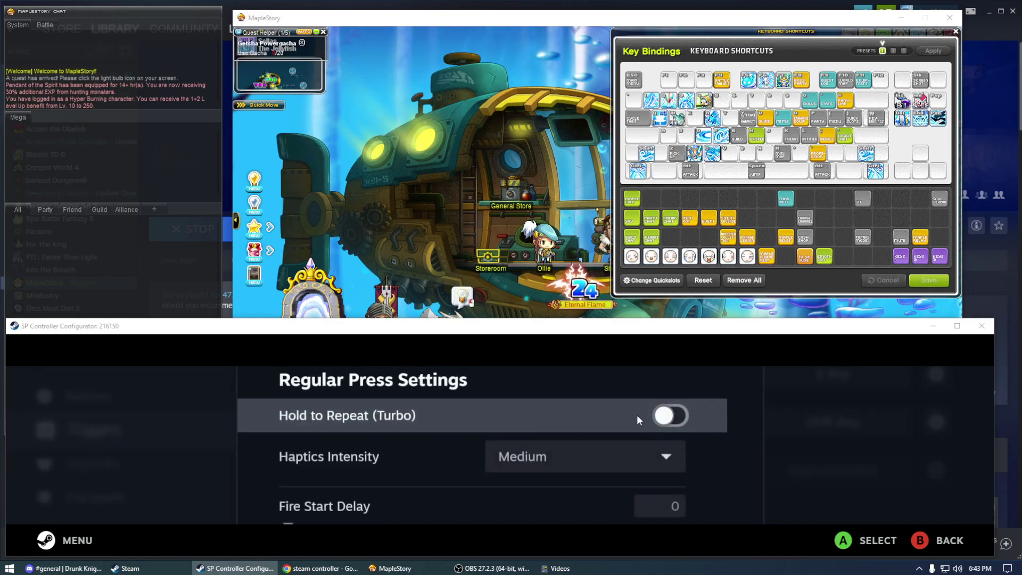
click(669, 415)
scroll(714, 423, down, 3)
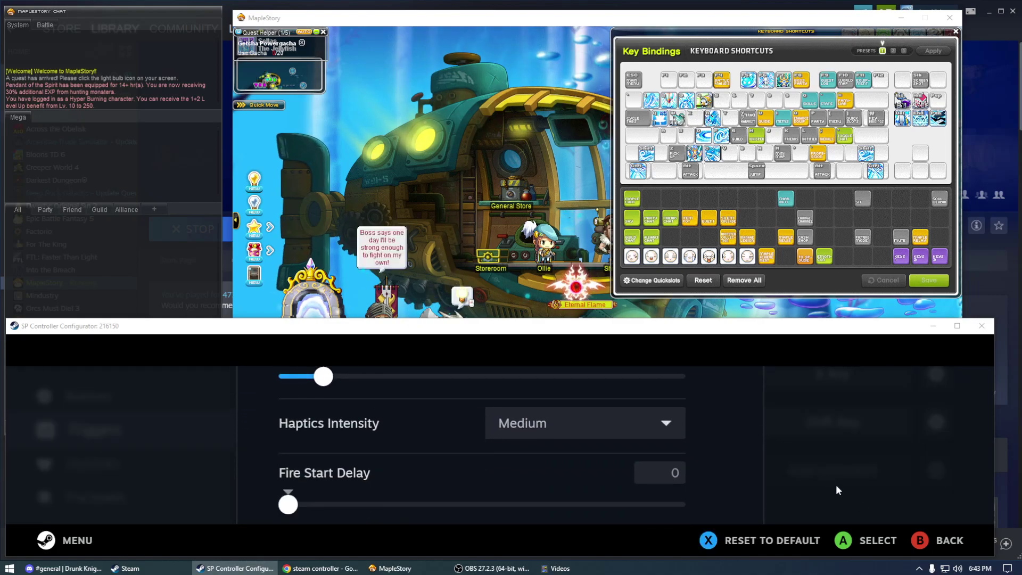
click(934, 544)
Switch to MapleStory and test the turbo-repeated left trigger skills while moving the character left and right.
click(473, 265)
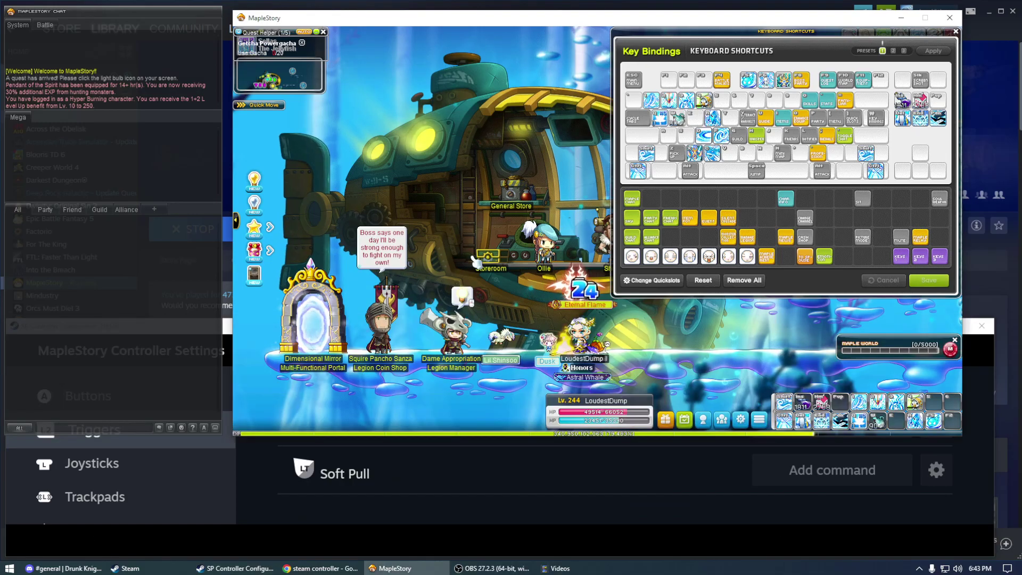
key(Left)
key(ctrl)
key(Right)
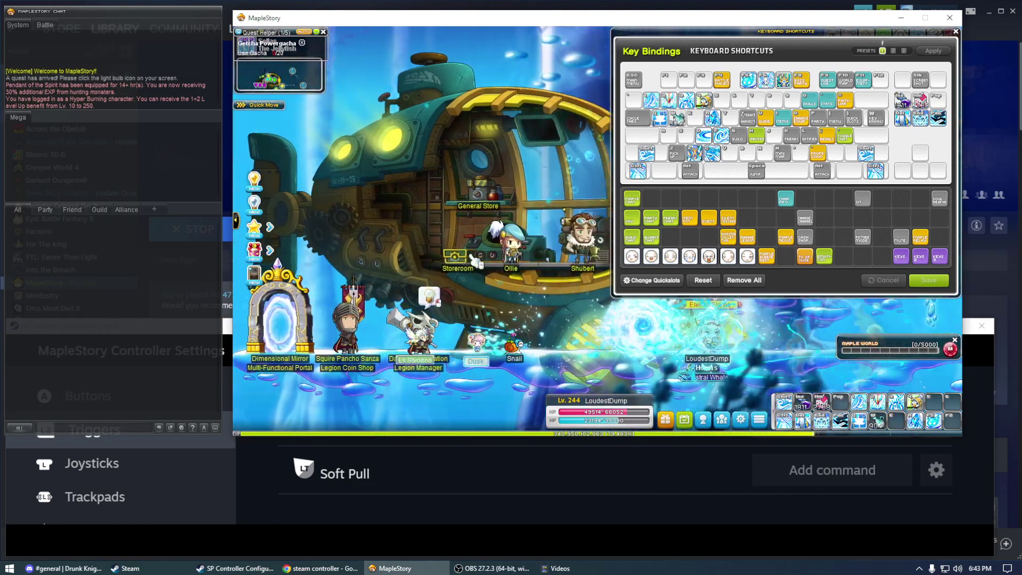
key(Left)
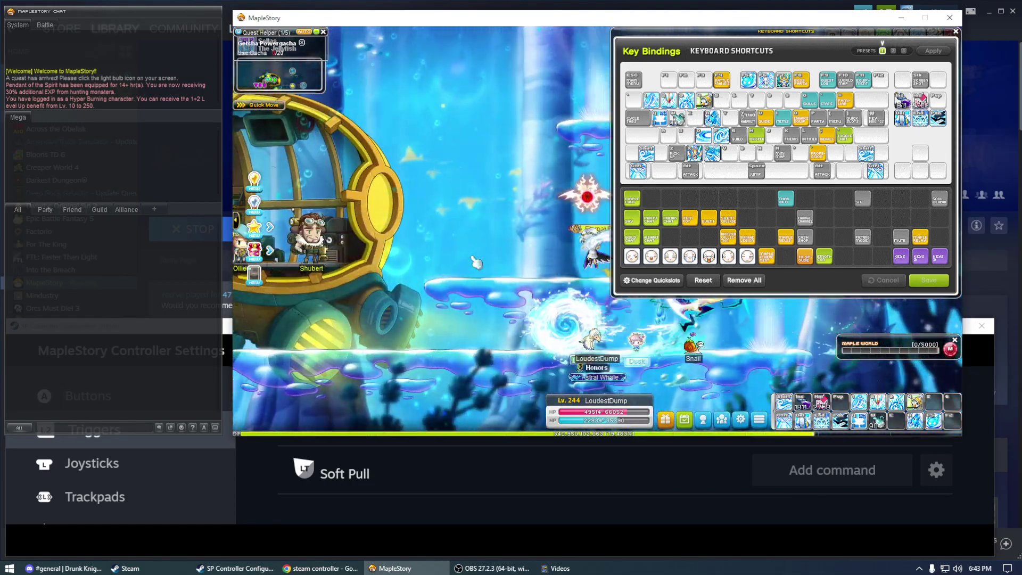
key(Left)
key(ctrl)
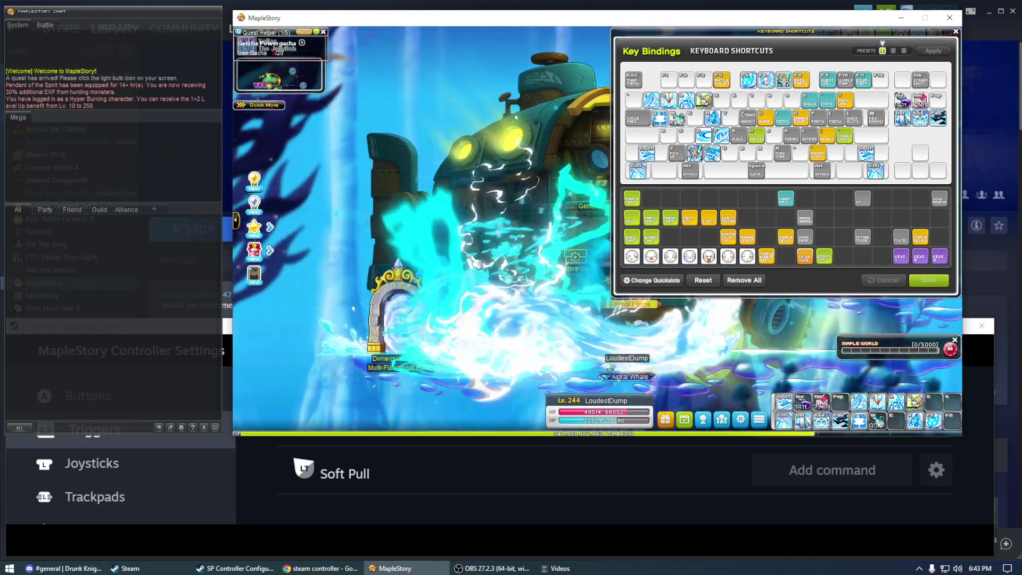
key(Right)
key(Right)
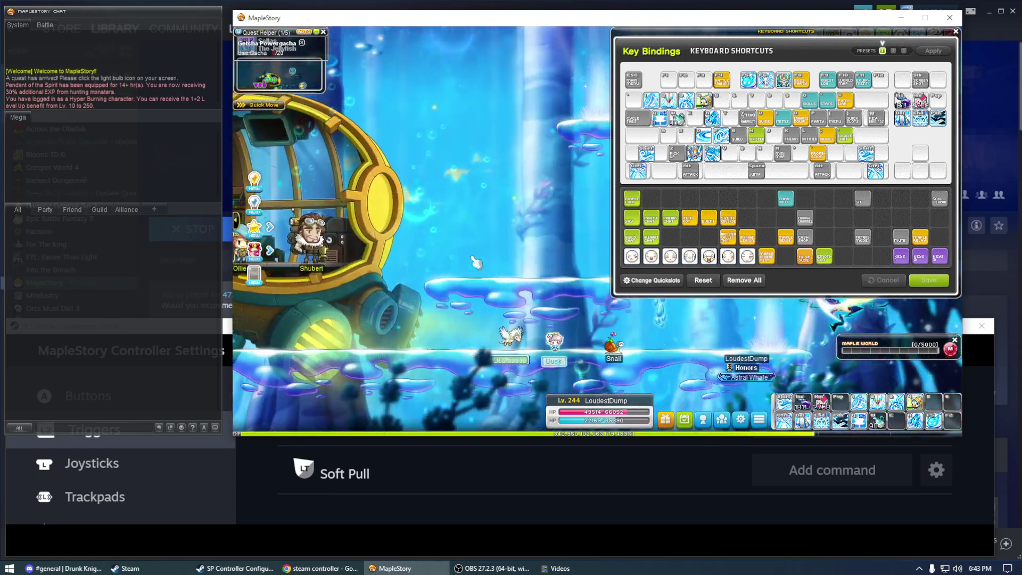
key(Left)
key(ctrl)
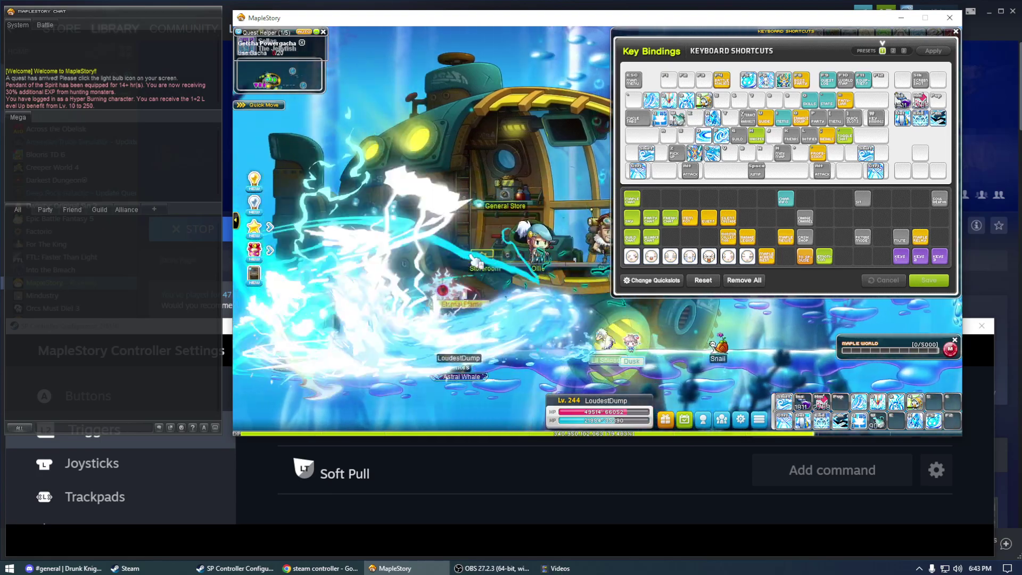
key(Right)
key(x)
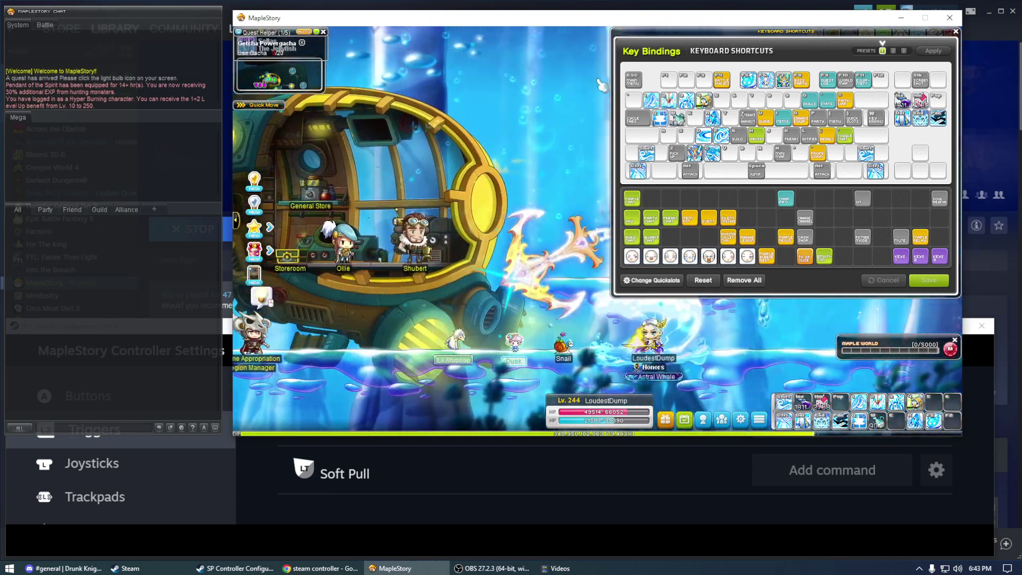
mouse_move(699, 162)
key(Left)
key(x)
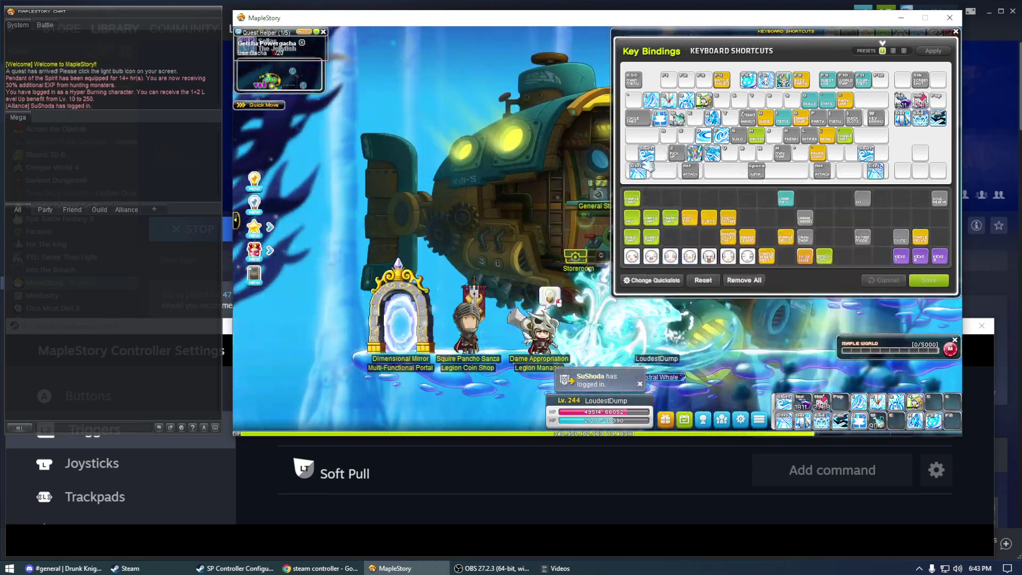
key(Right)
key(Left)
key(x)
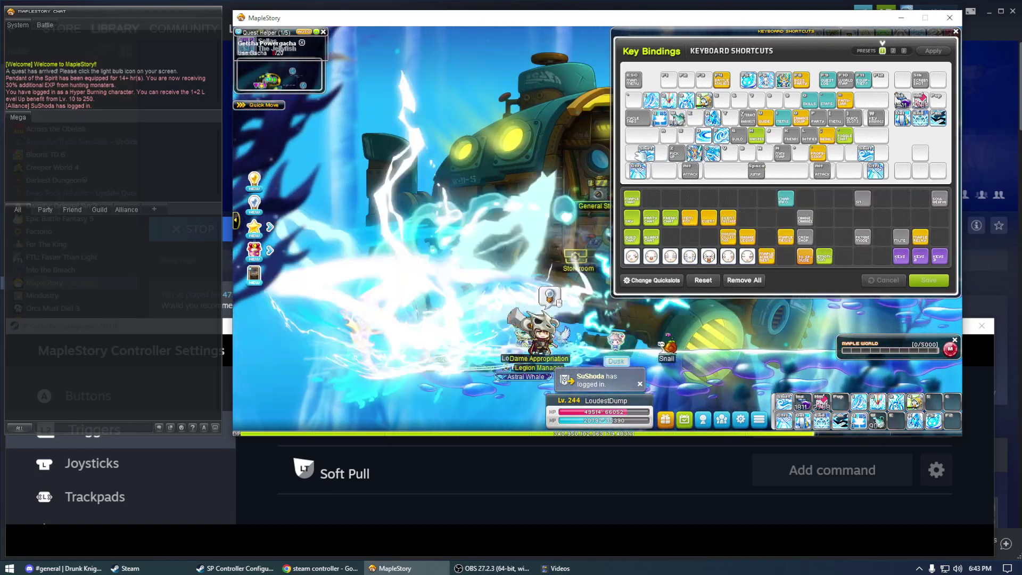
key(Right)
key(x)
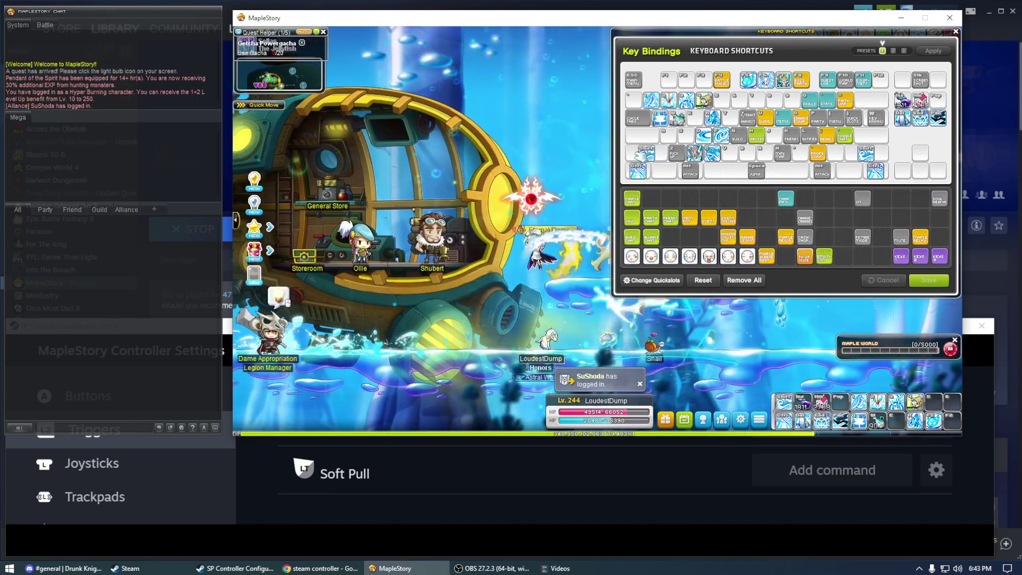
key(Left)
key(Right)
key(x)
key(Left)
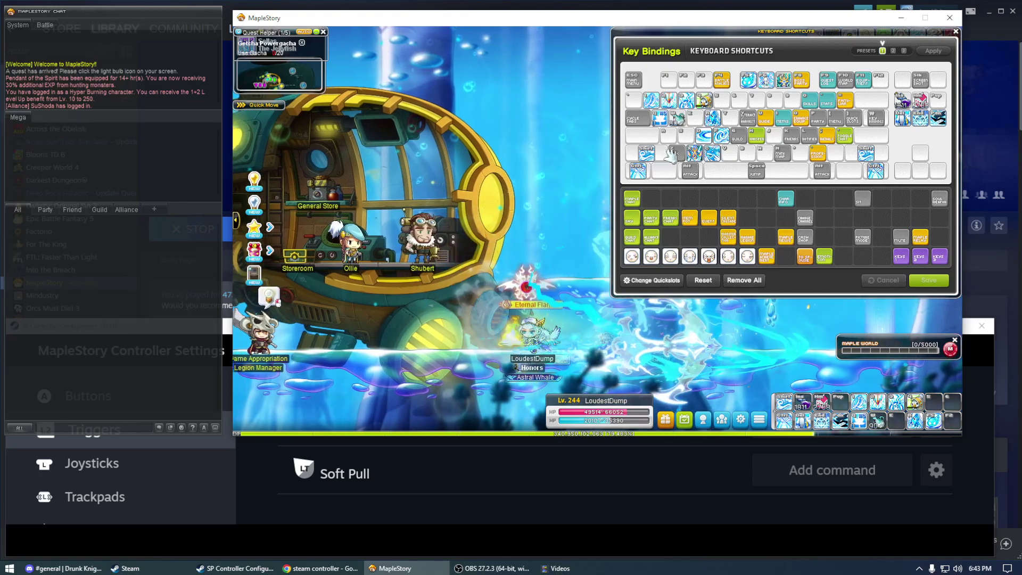
key(x)
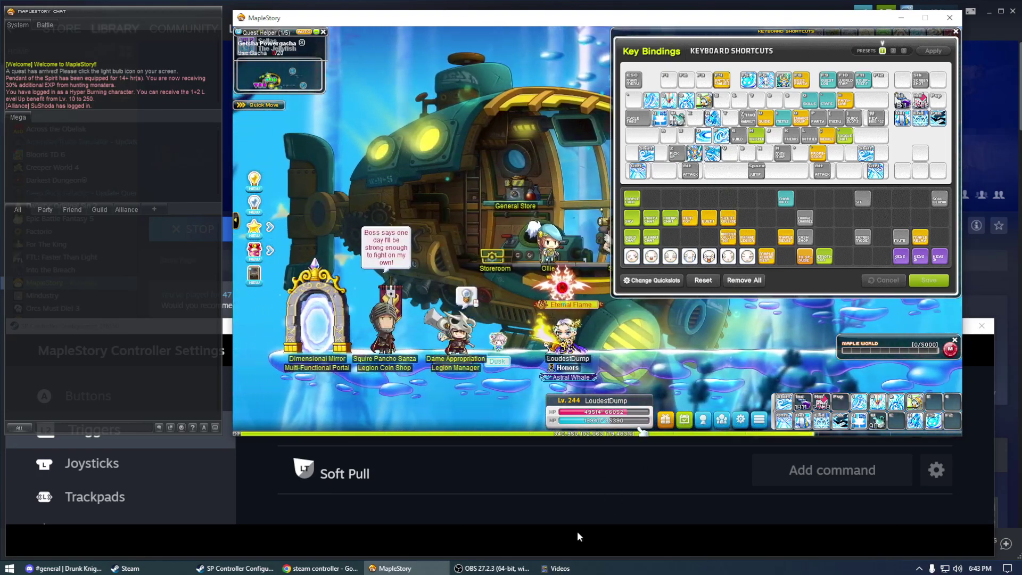
Switch to the SP Controller Configurator and rebind the left trigger's second Full Pull command to the C key.
click(588, 512)
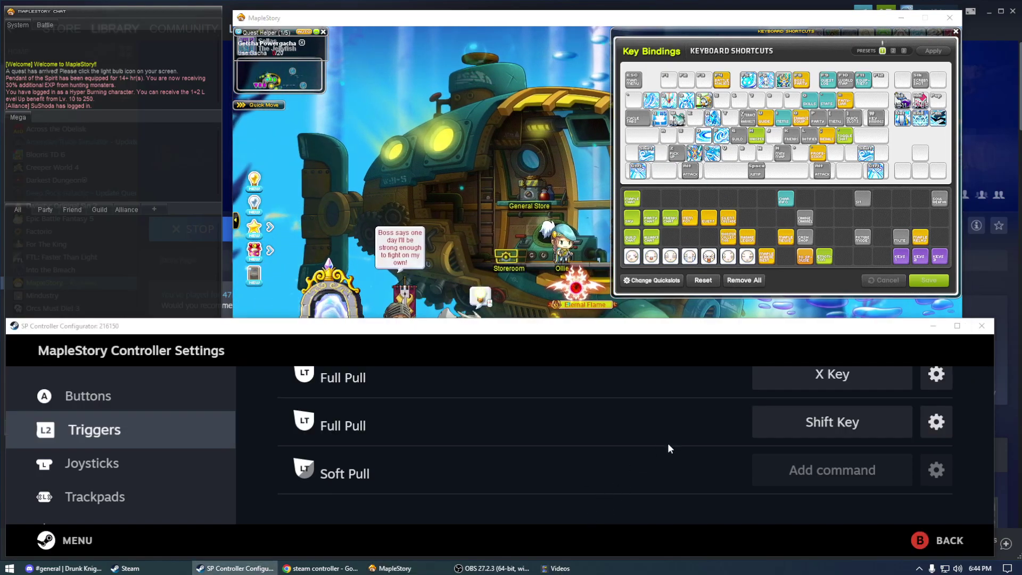
click(820, 426)
click(375, 491)
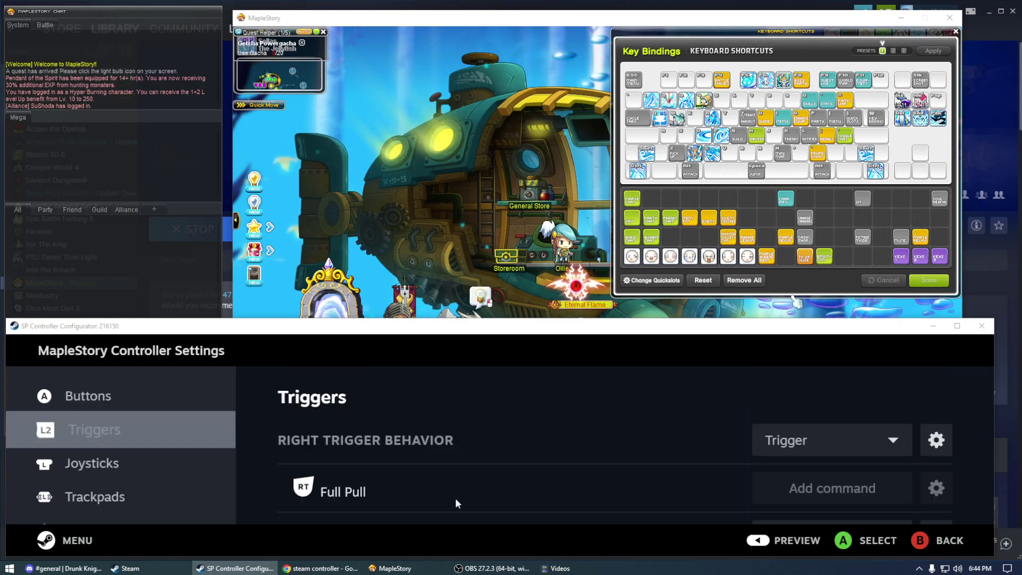
Switch to MapleStory and test the left trigger's combined X and C commands facing both directions.
click(476, 232)
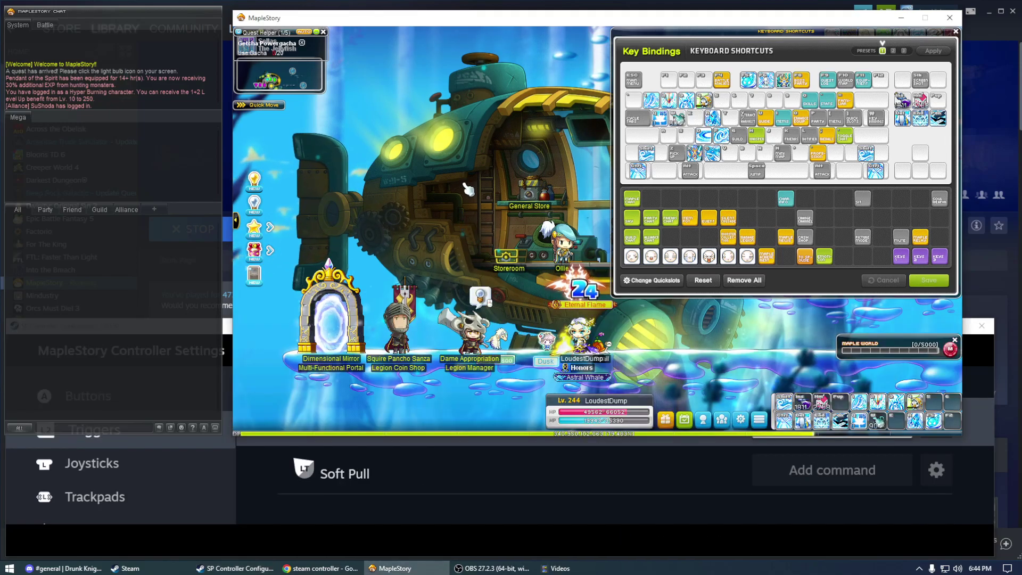
key(c)
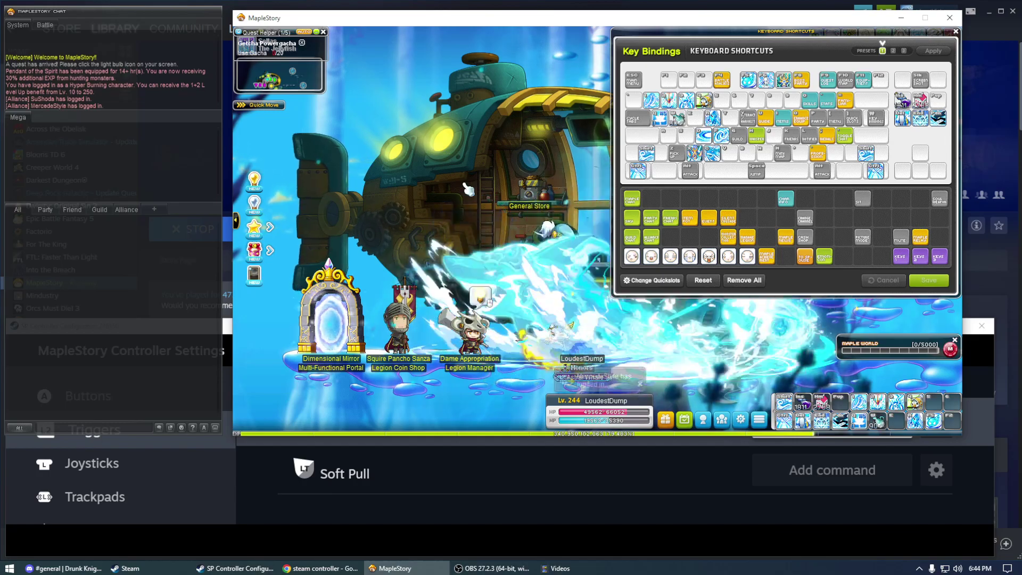
key(c)
key(Right)
key(c)
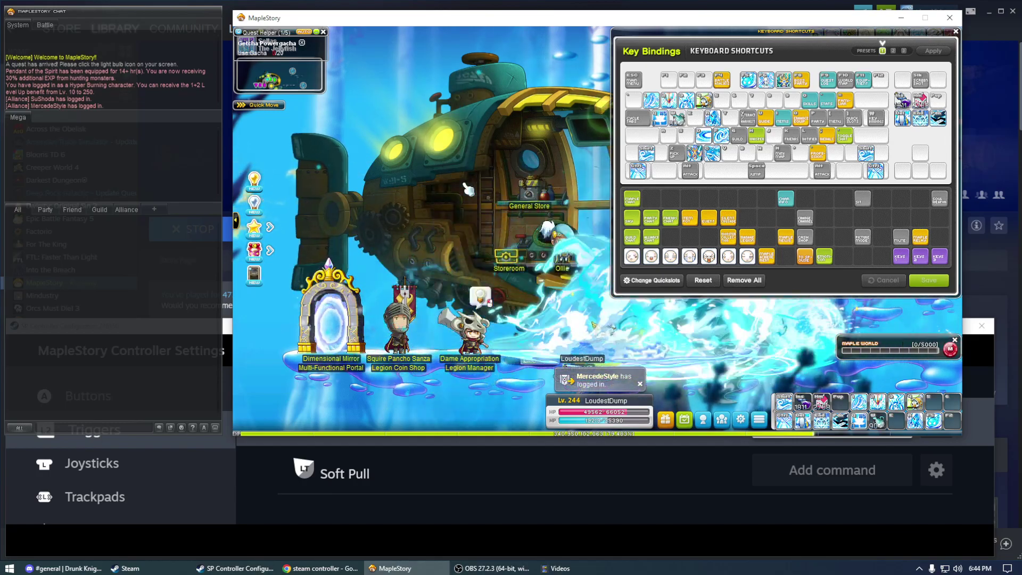
key(Left)
key(c)
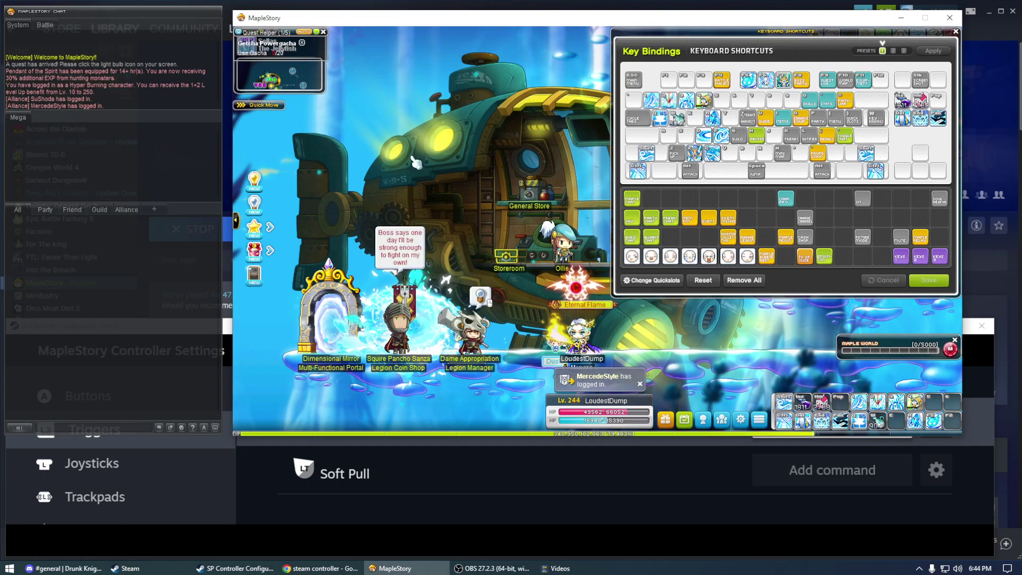
Switch to the SP Controller Configurator, rebind the left trigger's second Full Pull command to the Shift key, and return to MapleStory.
click(535, 539)
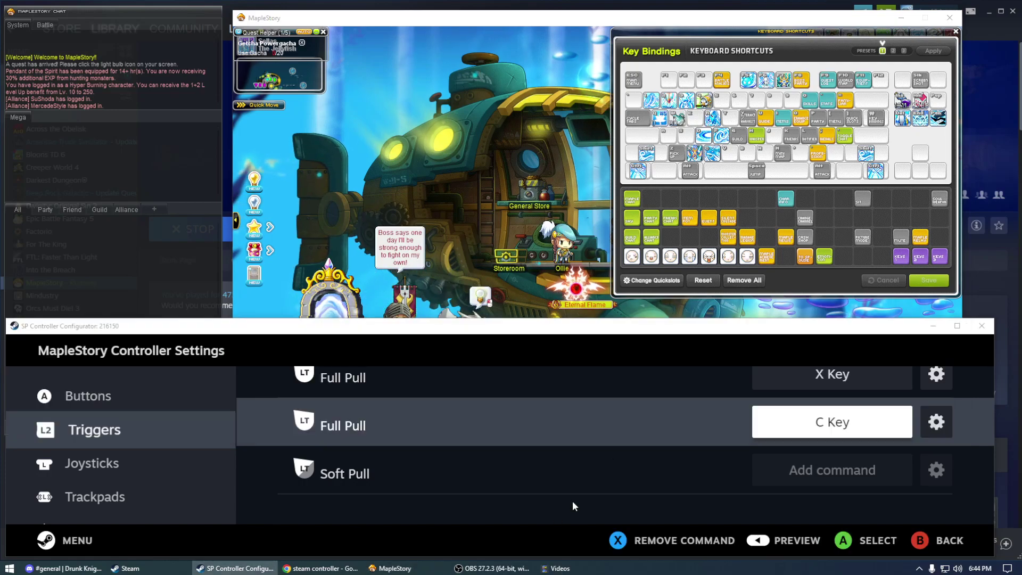
click(899, 432)
scroll(401, 489, down, 3)
click(201, 485)
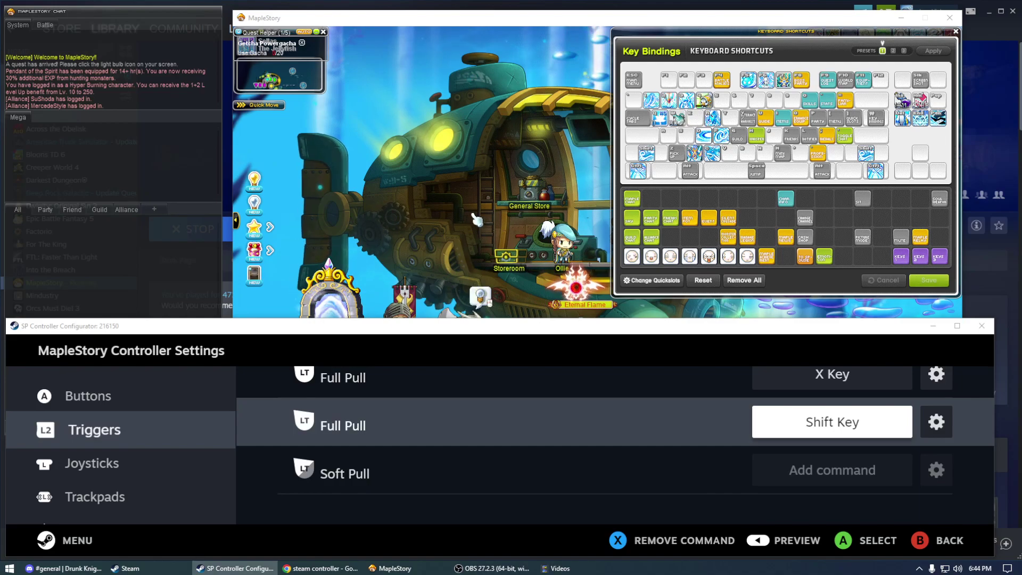
click(505, 254)
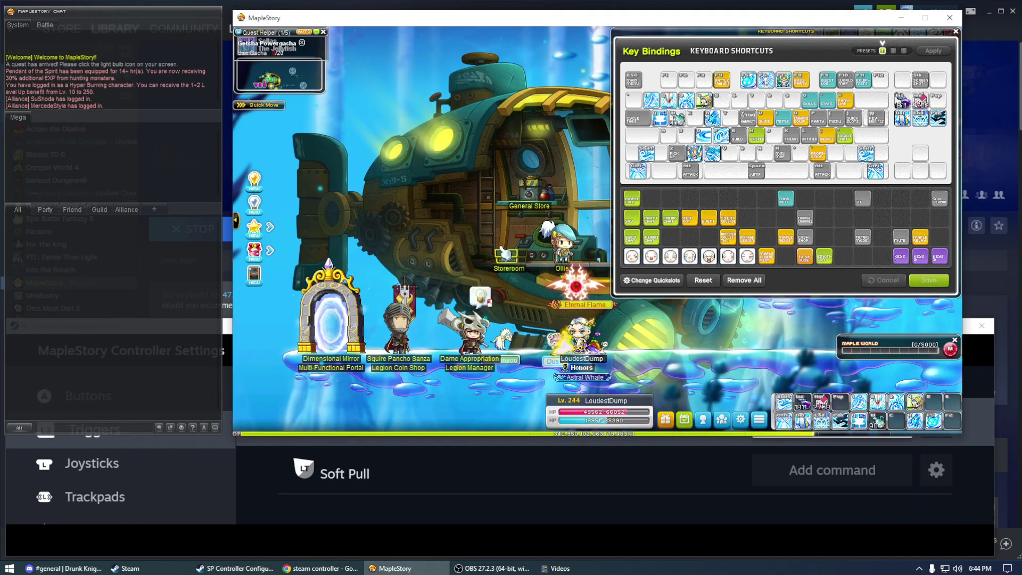
Switch to the SP Controller Configurator and set Haptics Intensity to Off for the left trigger's Full Pull X Key command.
click(613, 510)
scroll(798, 448, up, 3)
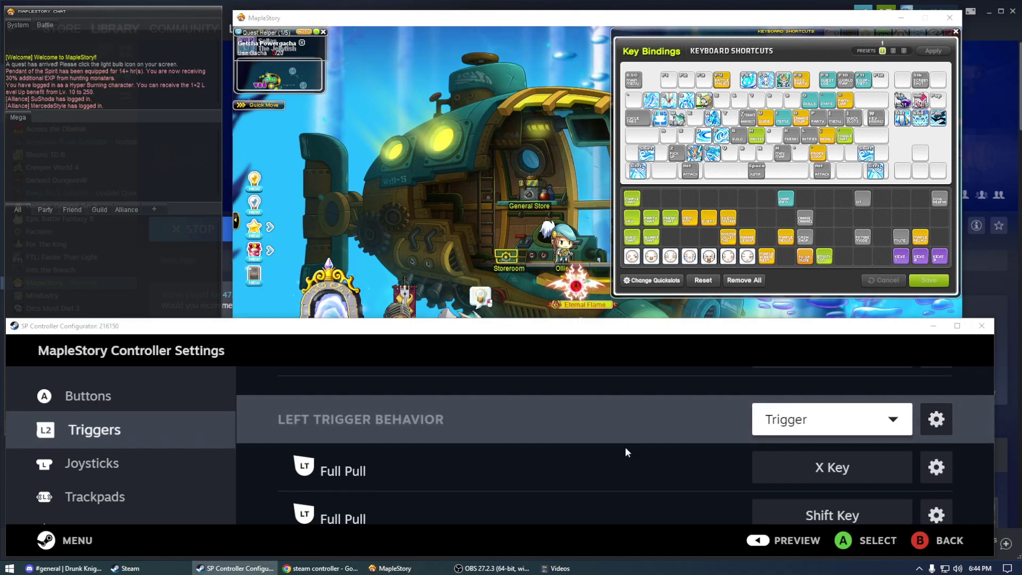
click(937, 468)
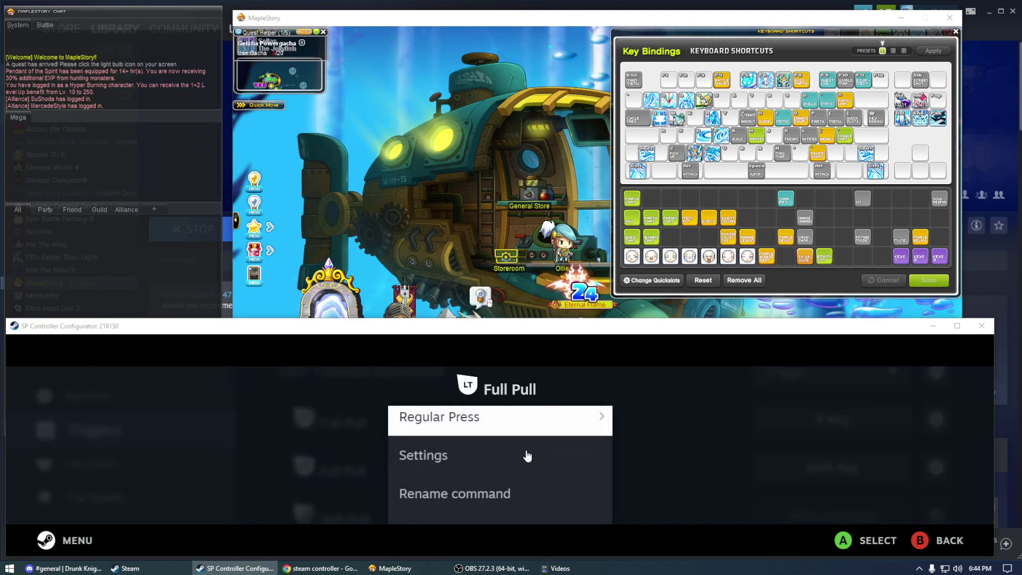
click(473, 436)
scroll(474, 435, down, 3)
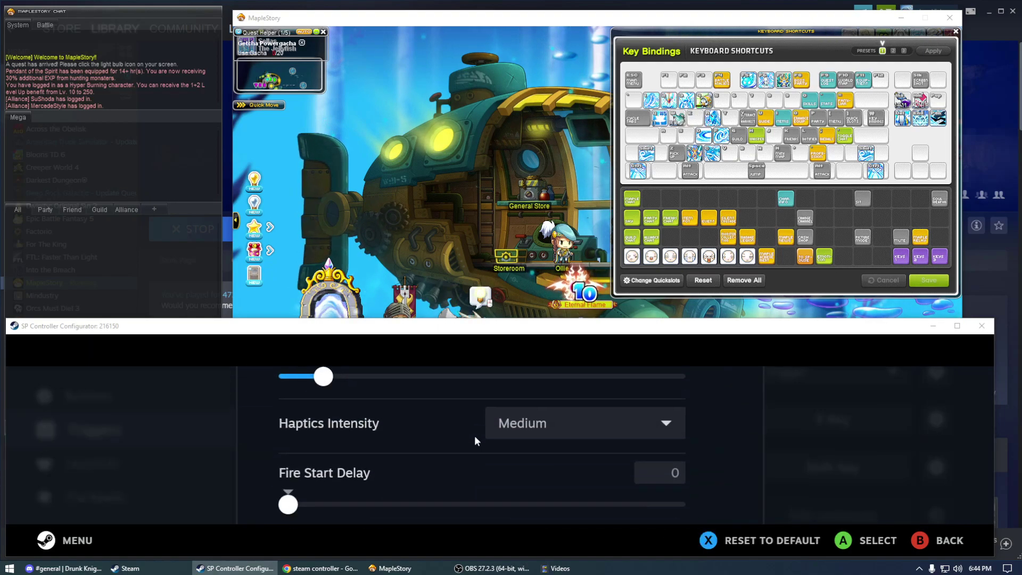
click(552, 426)
click(461, 418)
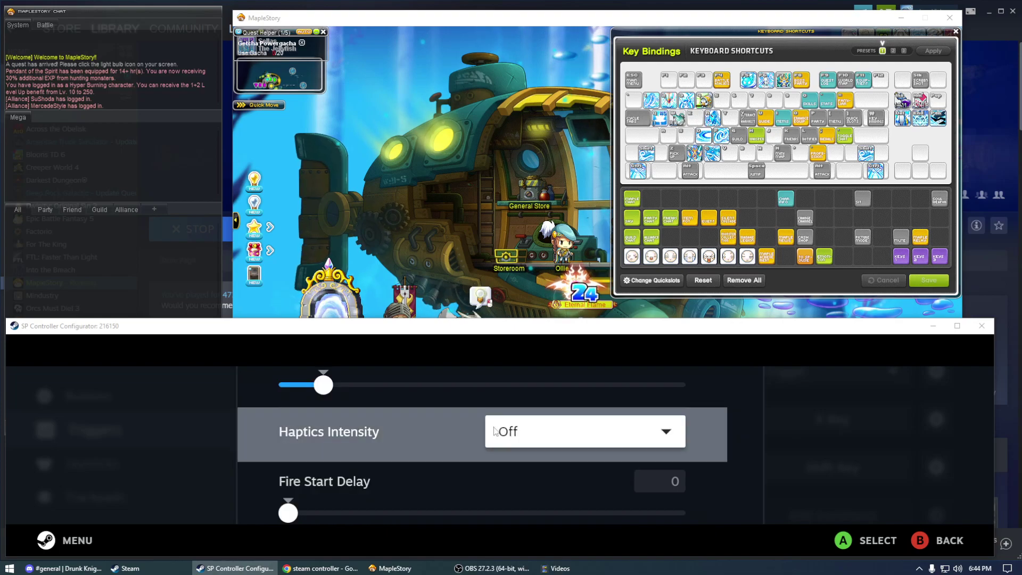
scroll(461, 426, down, 5)
click(946, 548)
Set Haptics Intensity to Off for the left trigger's Full Pull Shift Key command.
scroll(935, 471, down, 1)
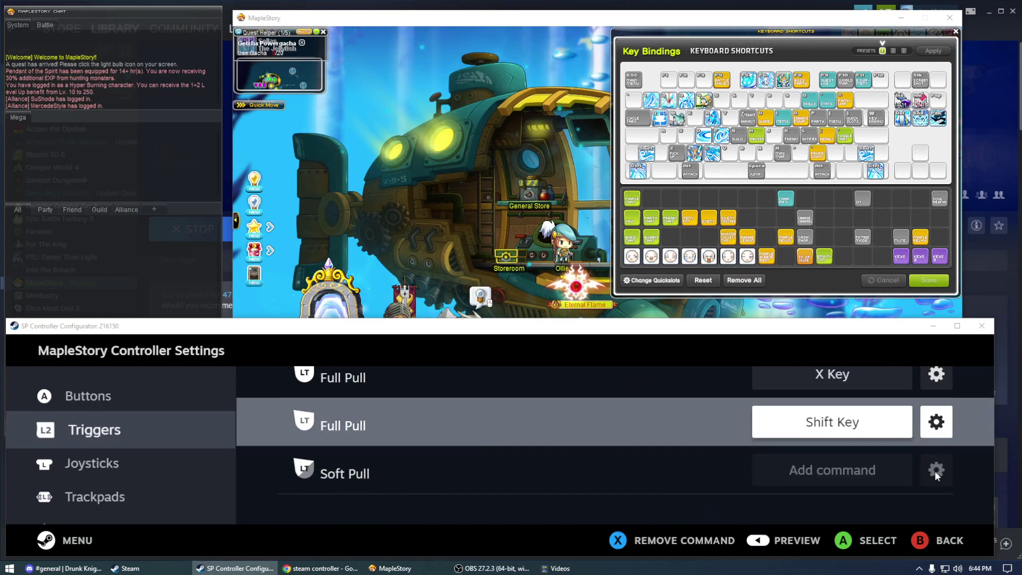
click(936, 422)
click(420, 464)
scroll(477, 452, down, 3)
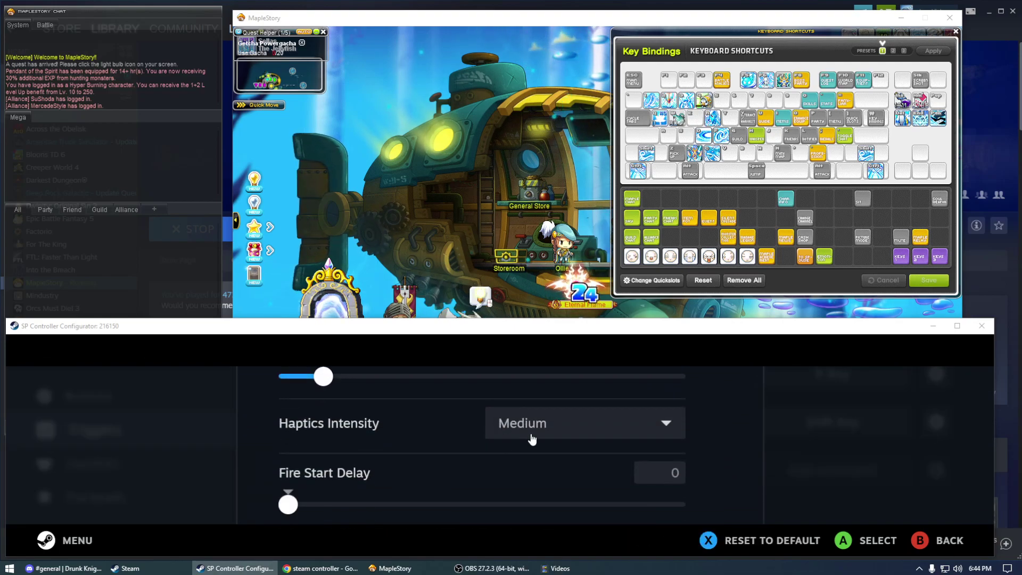
click(533, 432)
click(470, 411)
click(935, 541)
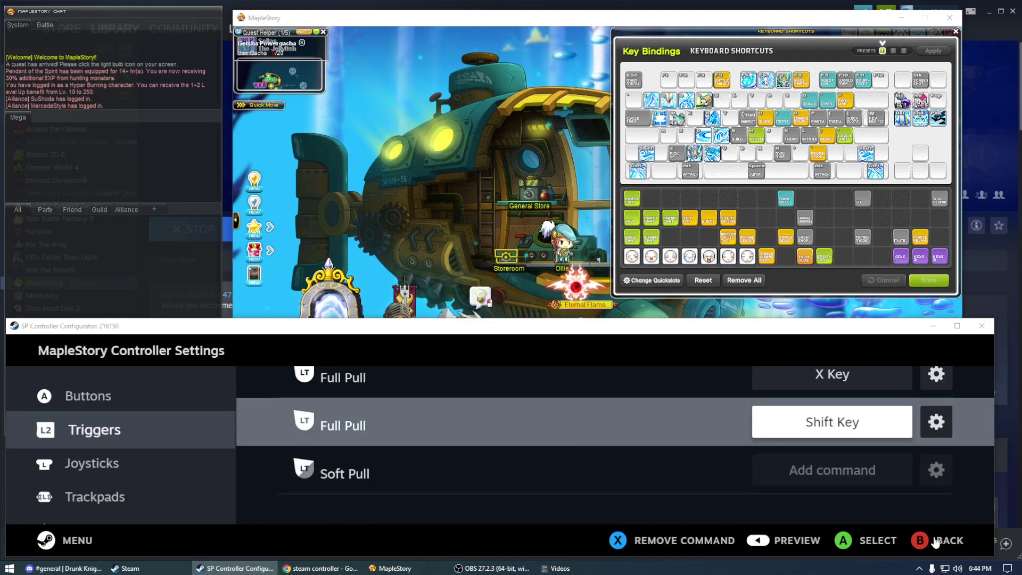
Switch to MapleStory and test the left trigger's combined X and Shift commands while moving the character left and right.
click(935, 541)
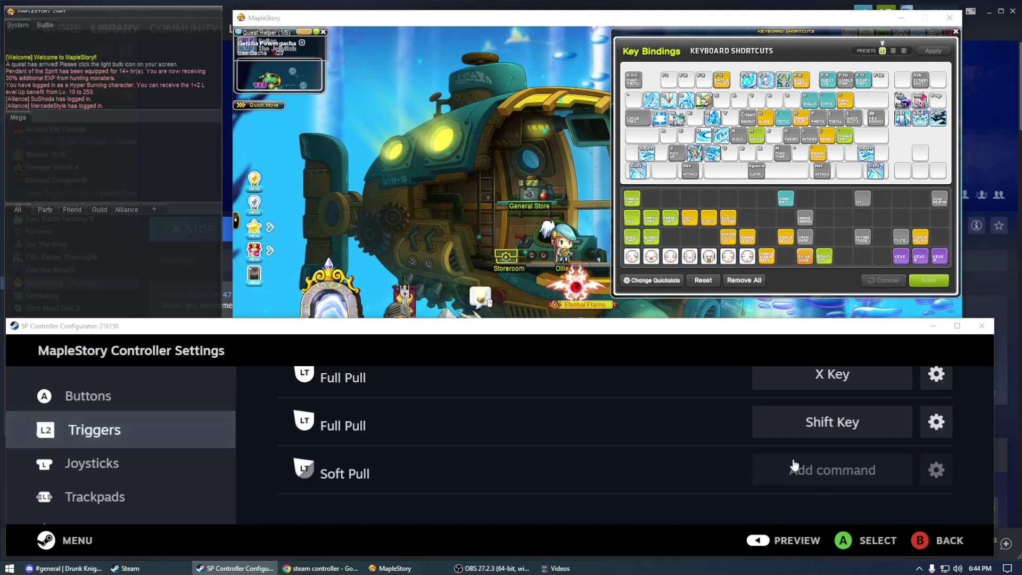
click(457, 257)
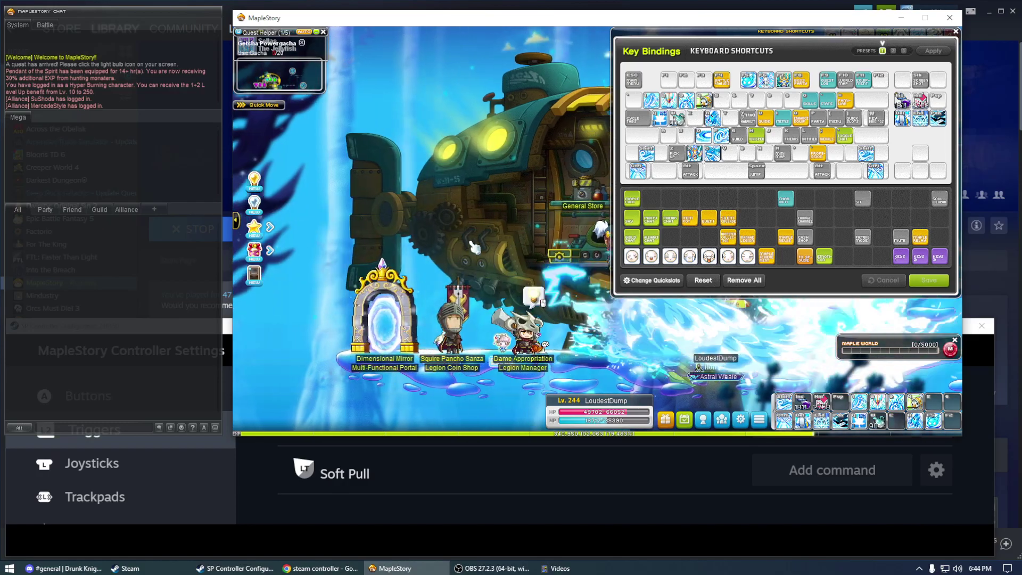
key(Right)
key(Left)
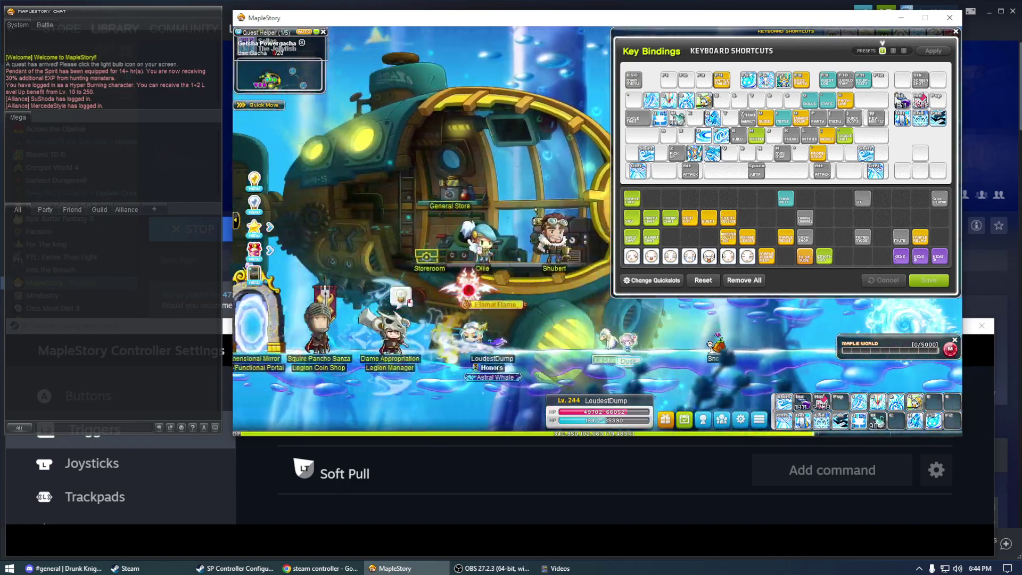
key(Left)
key(Right)
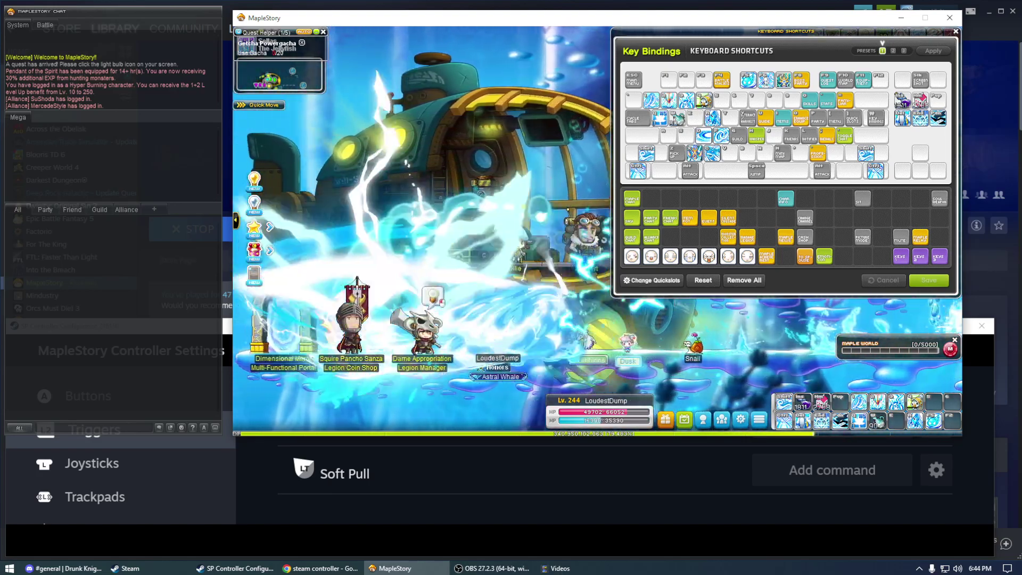
key(Right)
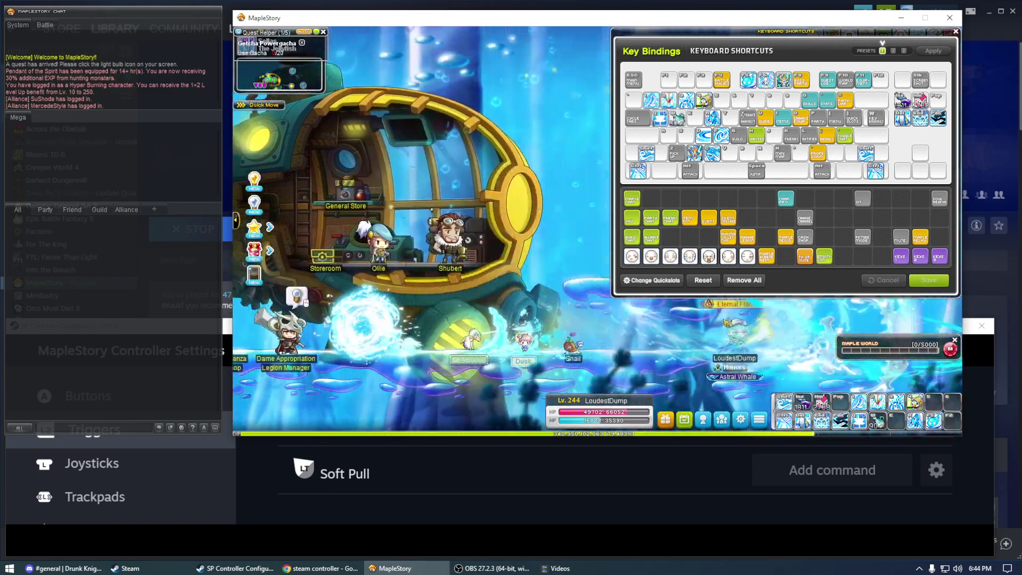
key(Left)
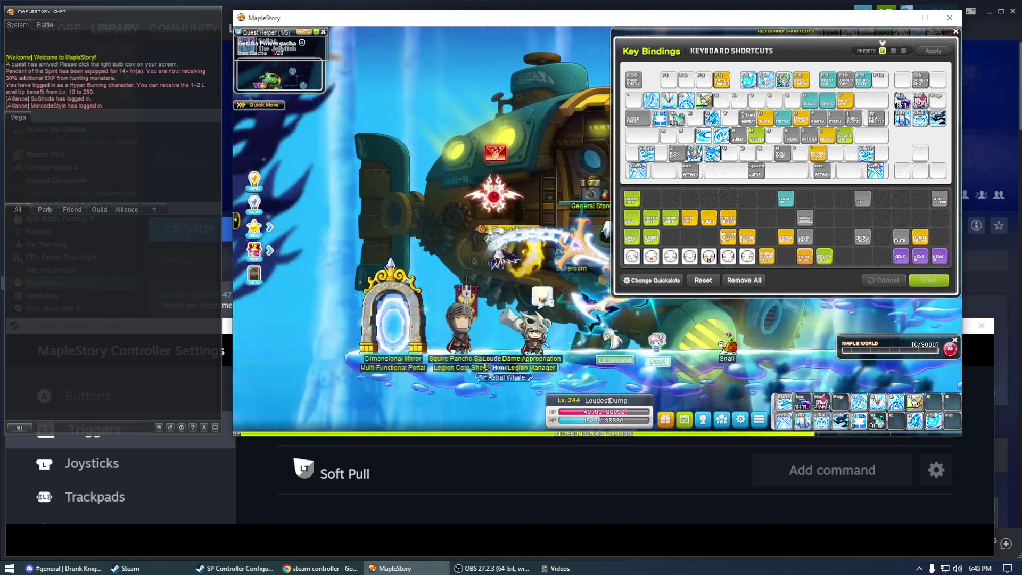
key(Right)
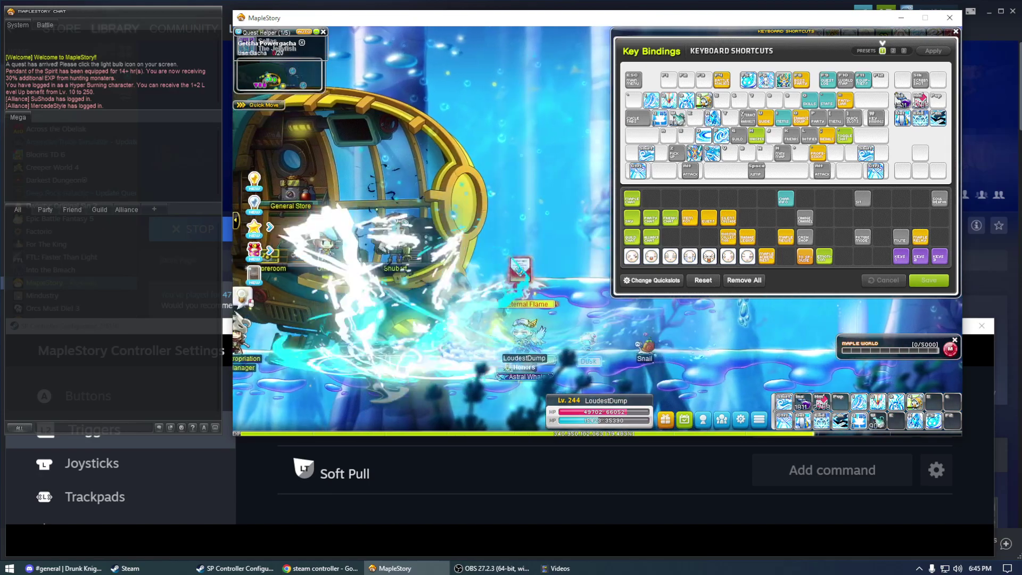
key(Left)
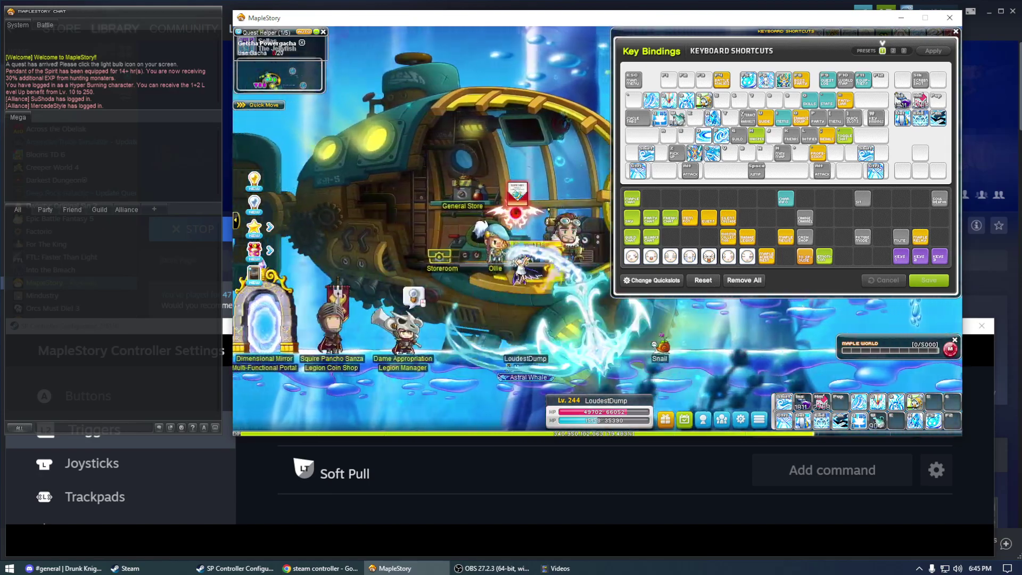
key(Right)
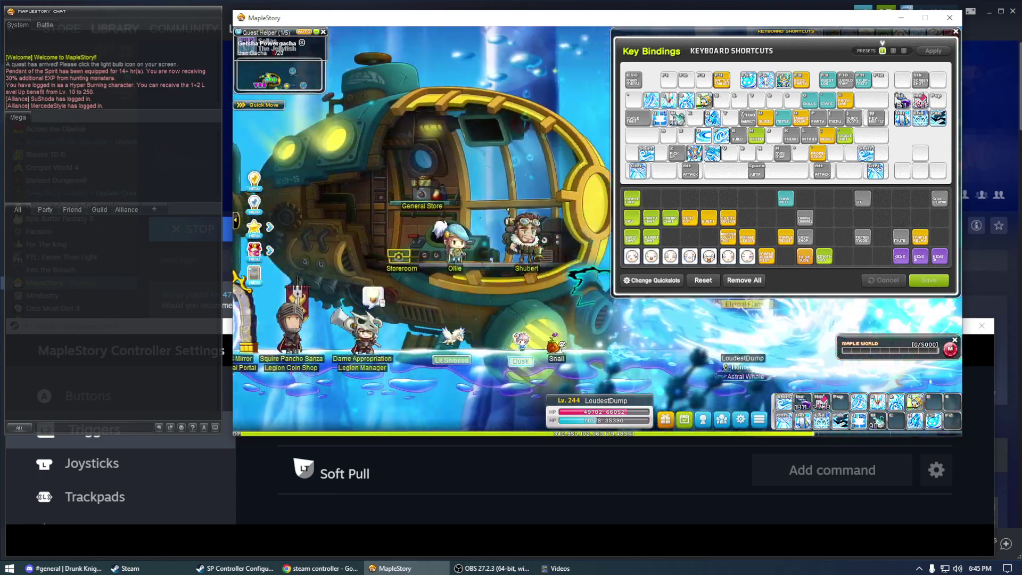
key(Left)
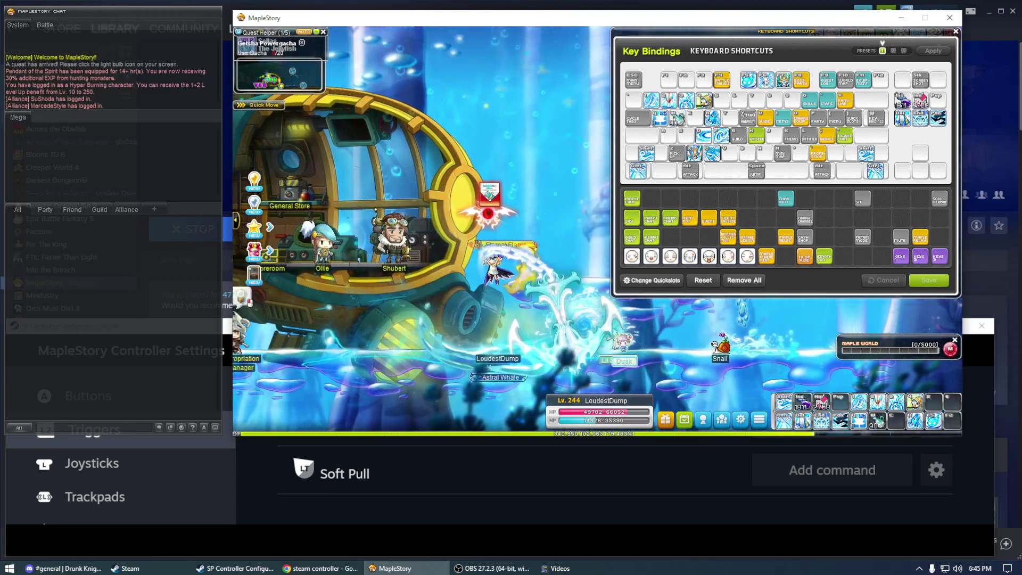
key(Left)
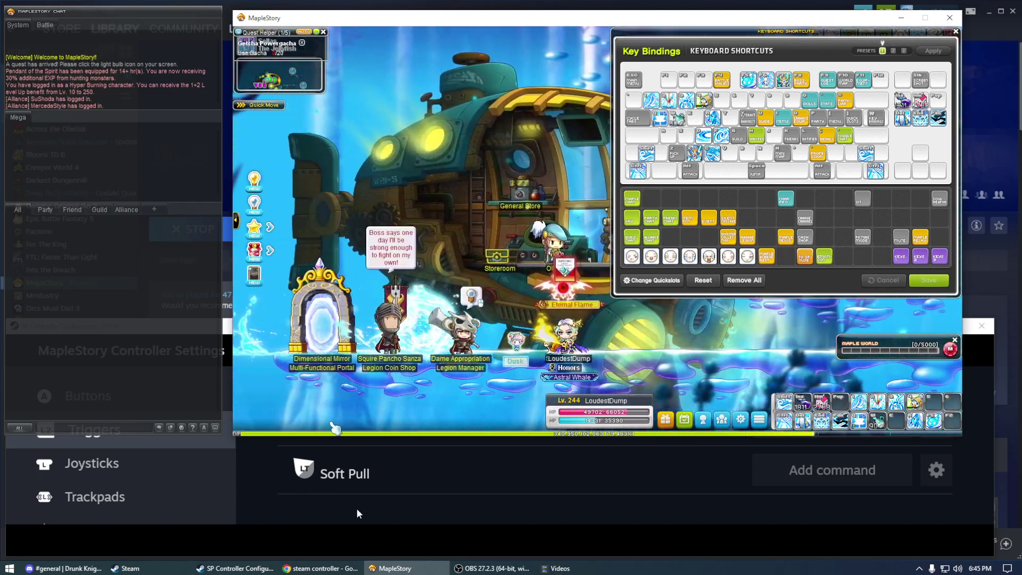
Switch to the SP Controller Configurator, enlarge its window to show more settings, and open the Joysticks settings.
click(356, 509)
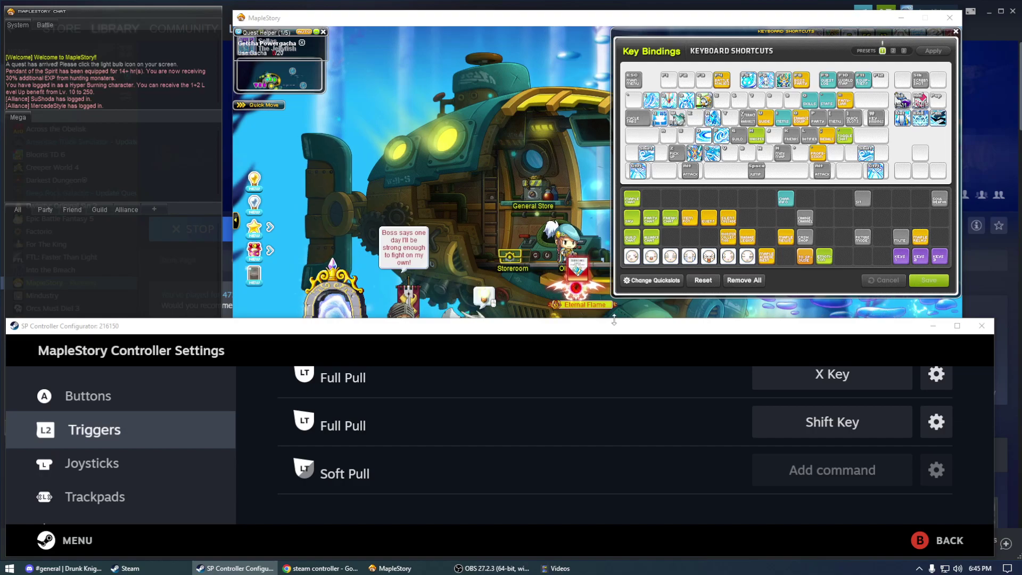
drag(614, 319, 618, 88)
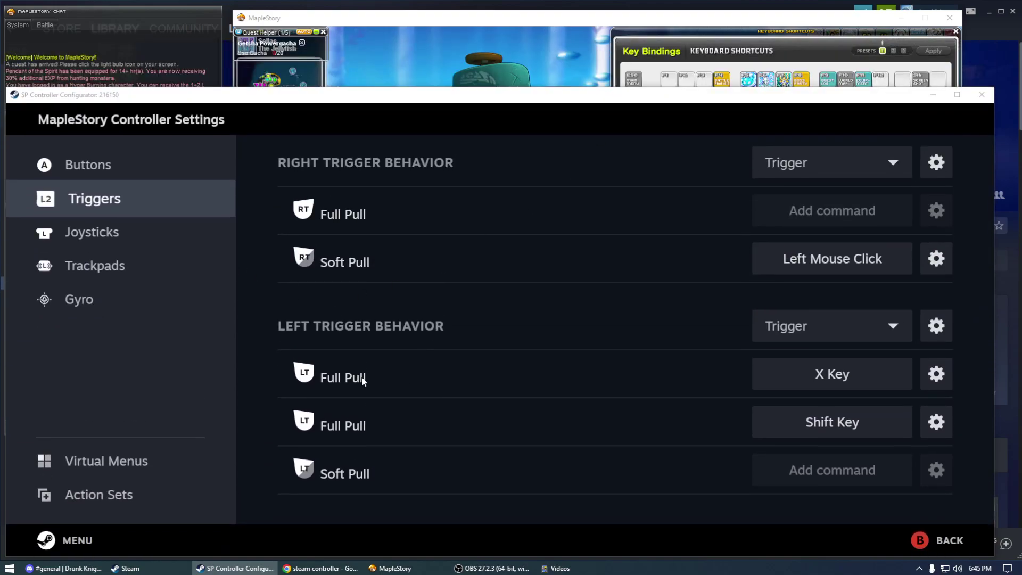
click(85, 249)
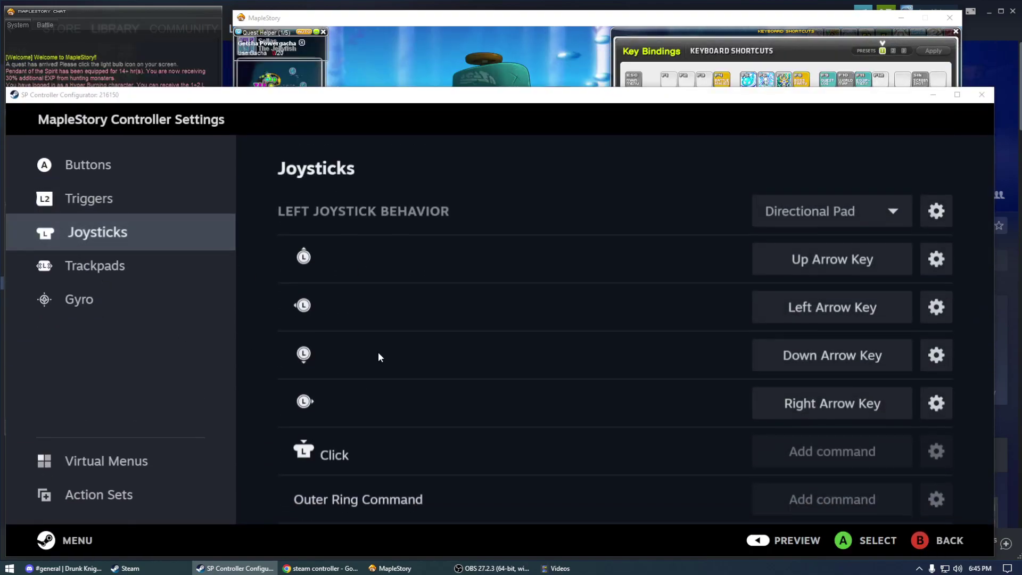
Preview the full controller layout, check the quickslot skills in MapleStory, and return to the SP Controller Configurator's preview.
click(767, 540)
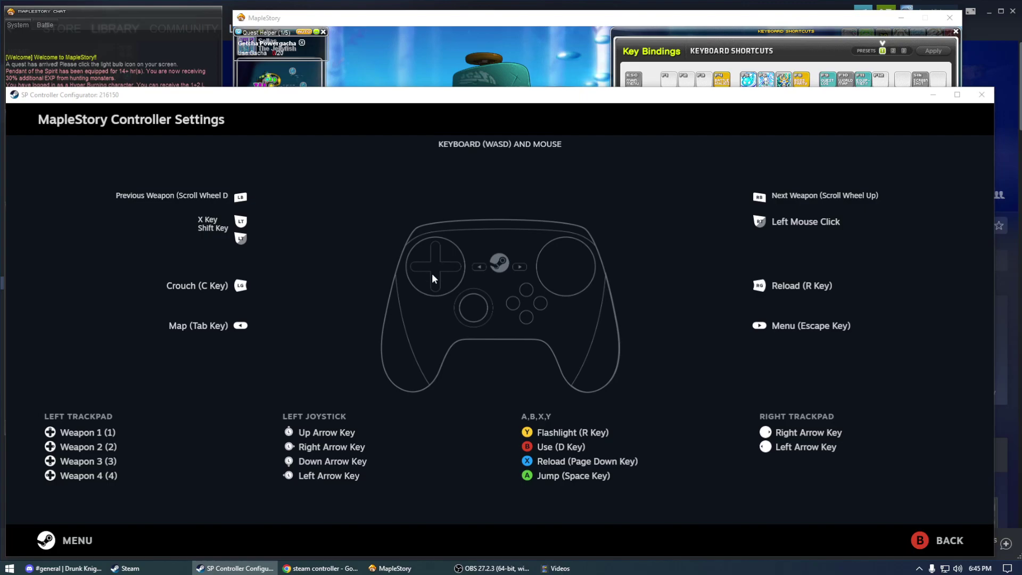
click(393, 568)
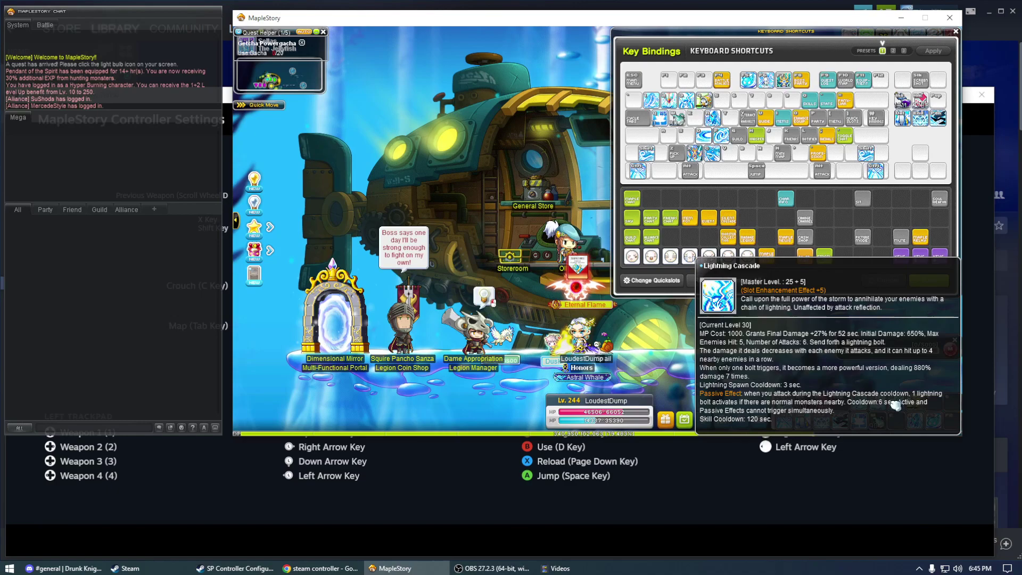
click(634, 535)
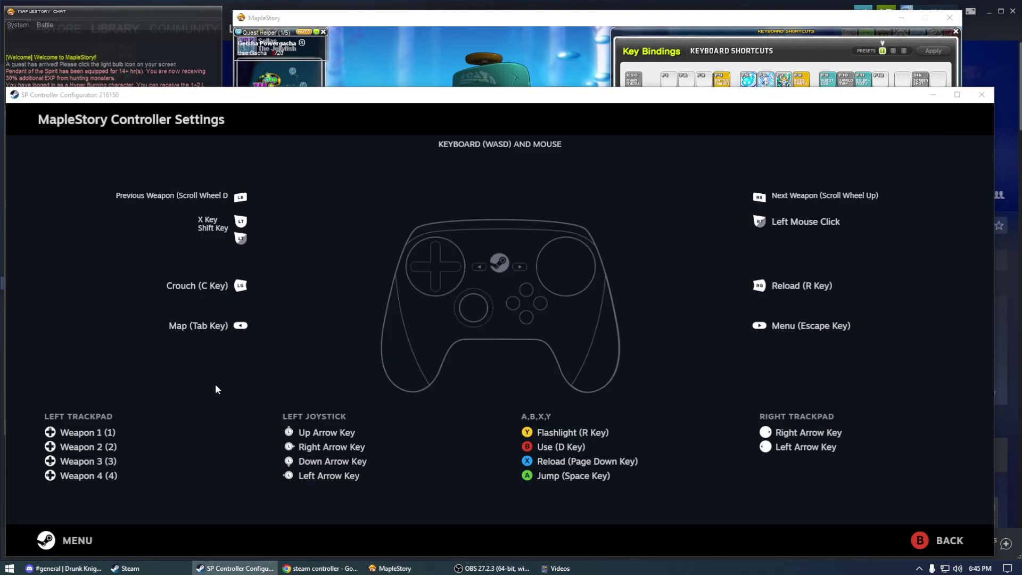